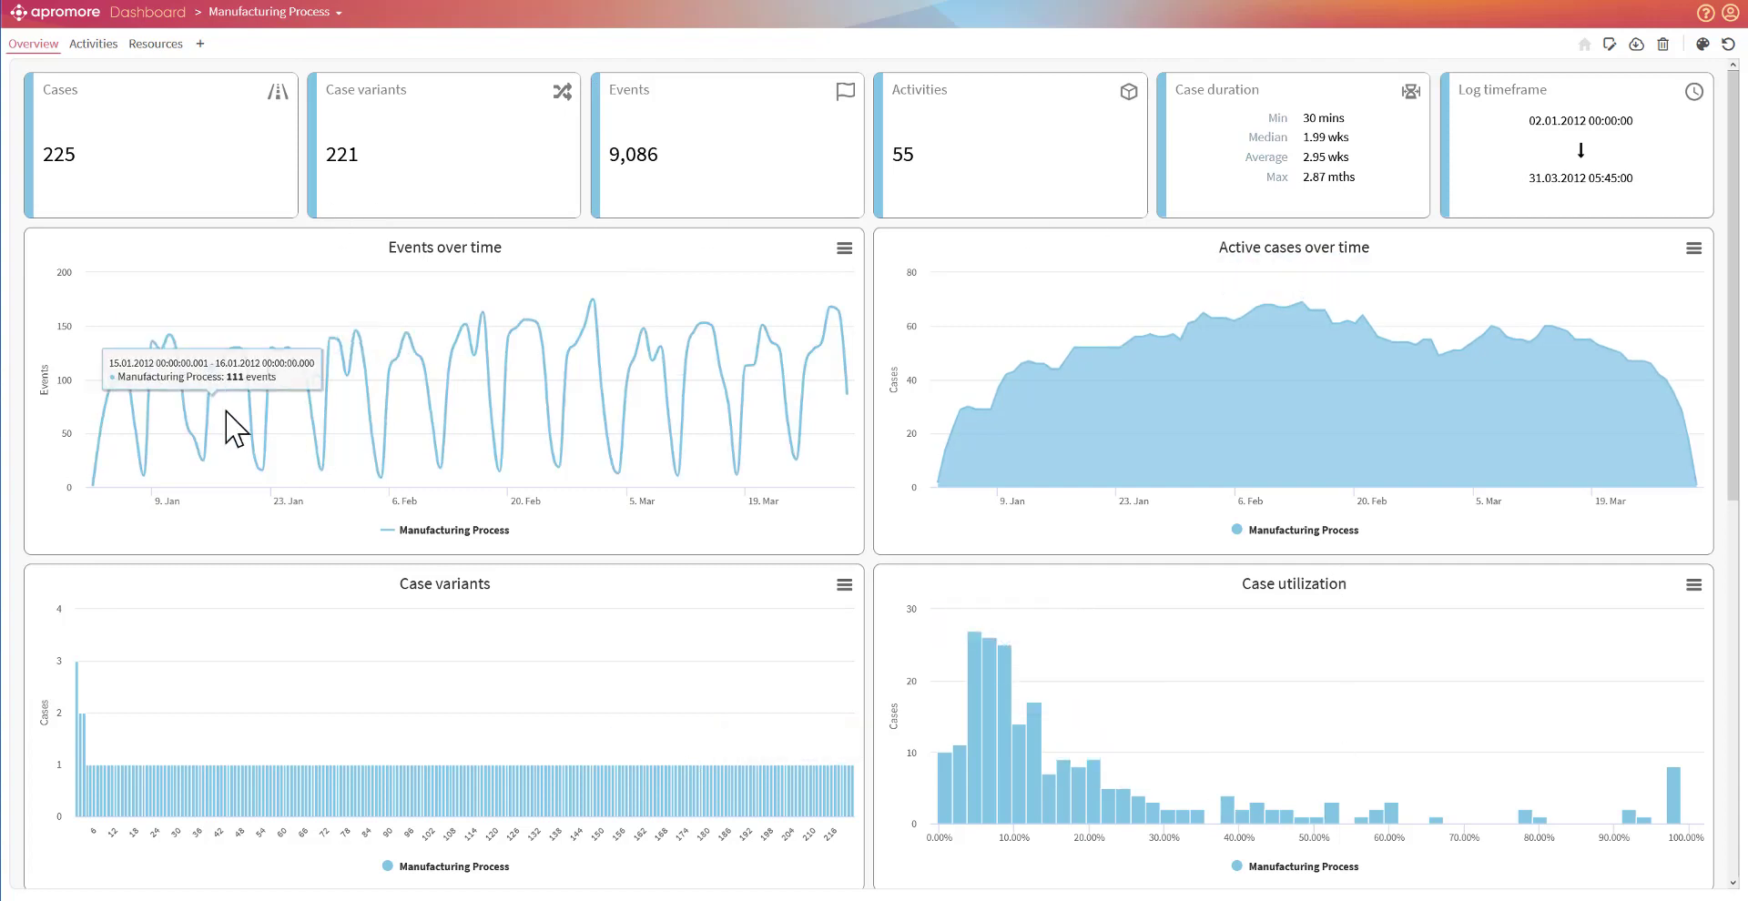
Look through the Overview, Activities and Resources dashboards of the Manufacturing Process log and return to Overview.
scroll(238, 428, "down", 2)
scroll(234, 429, "up", 2)
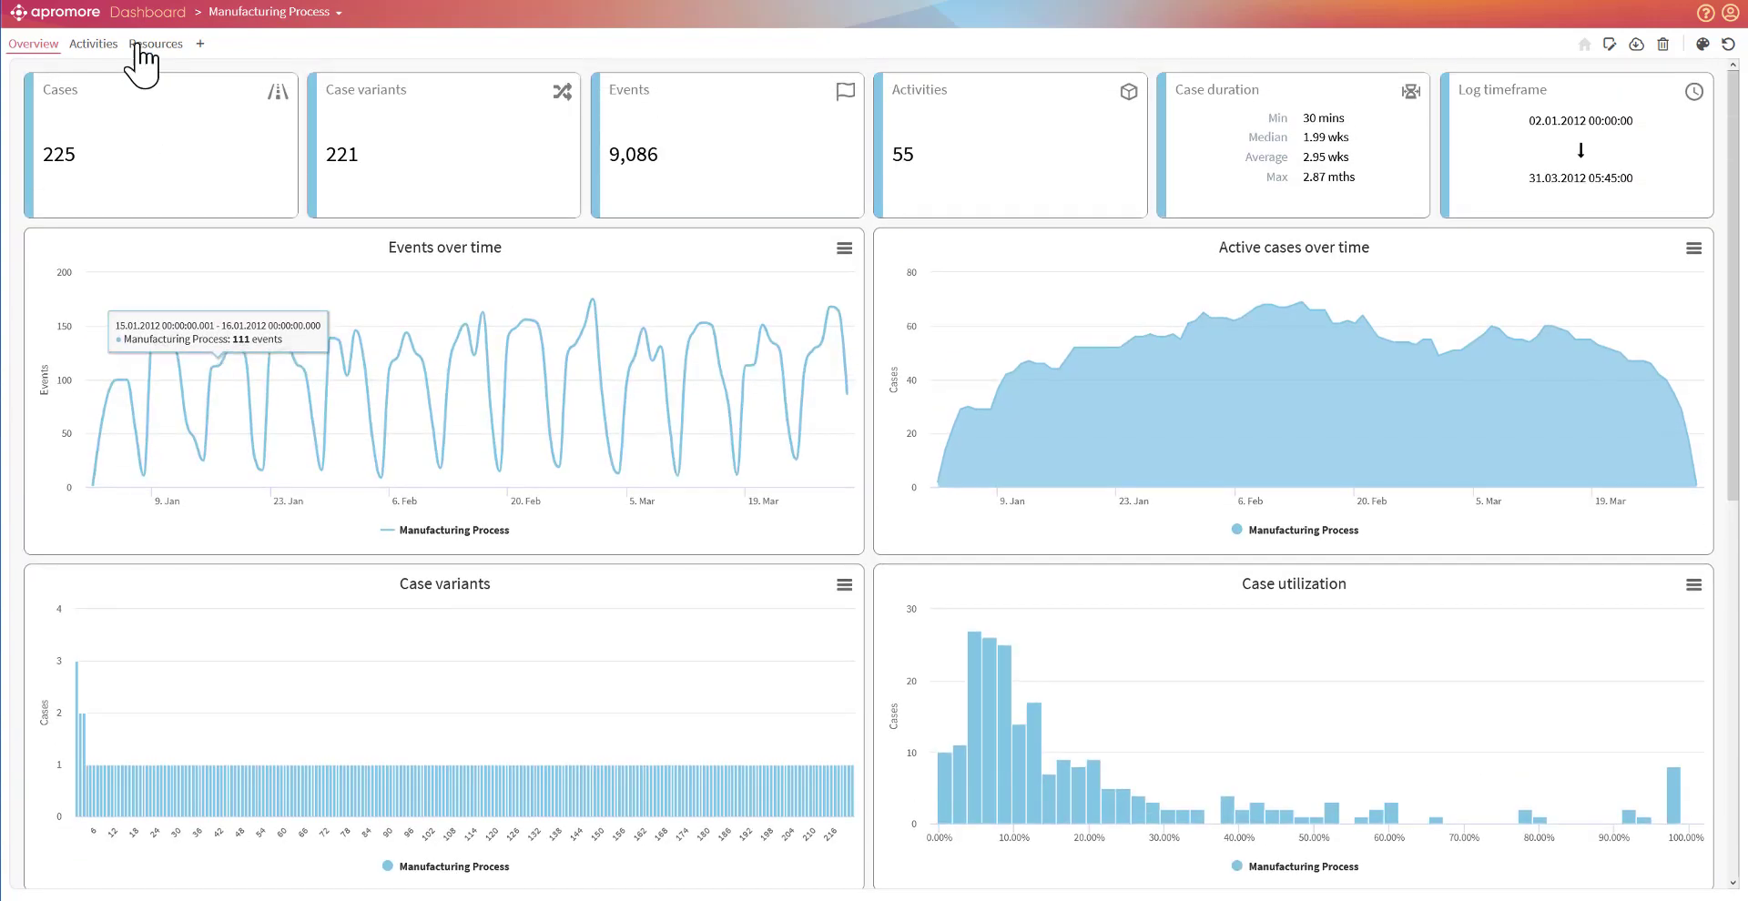
left_click(116, 46)
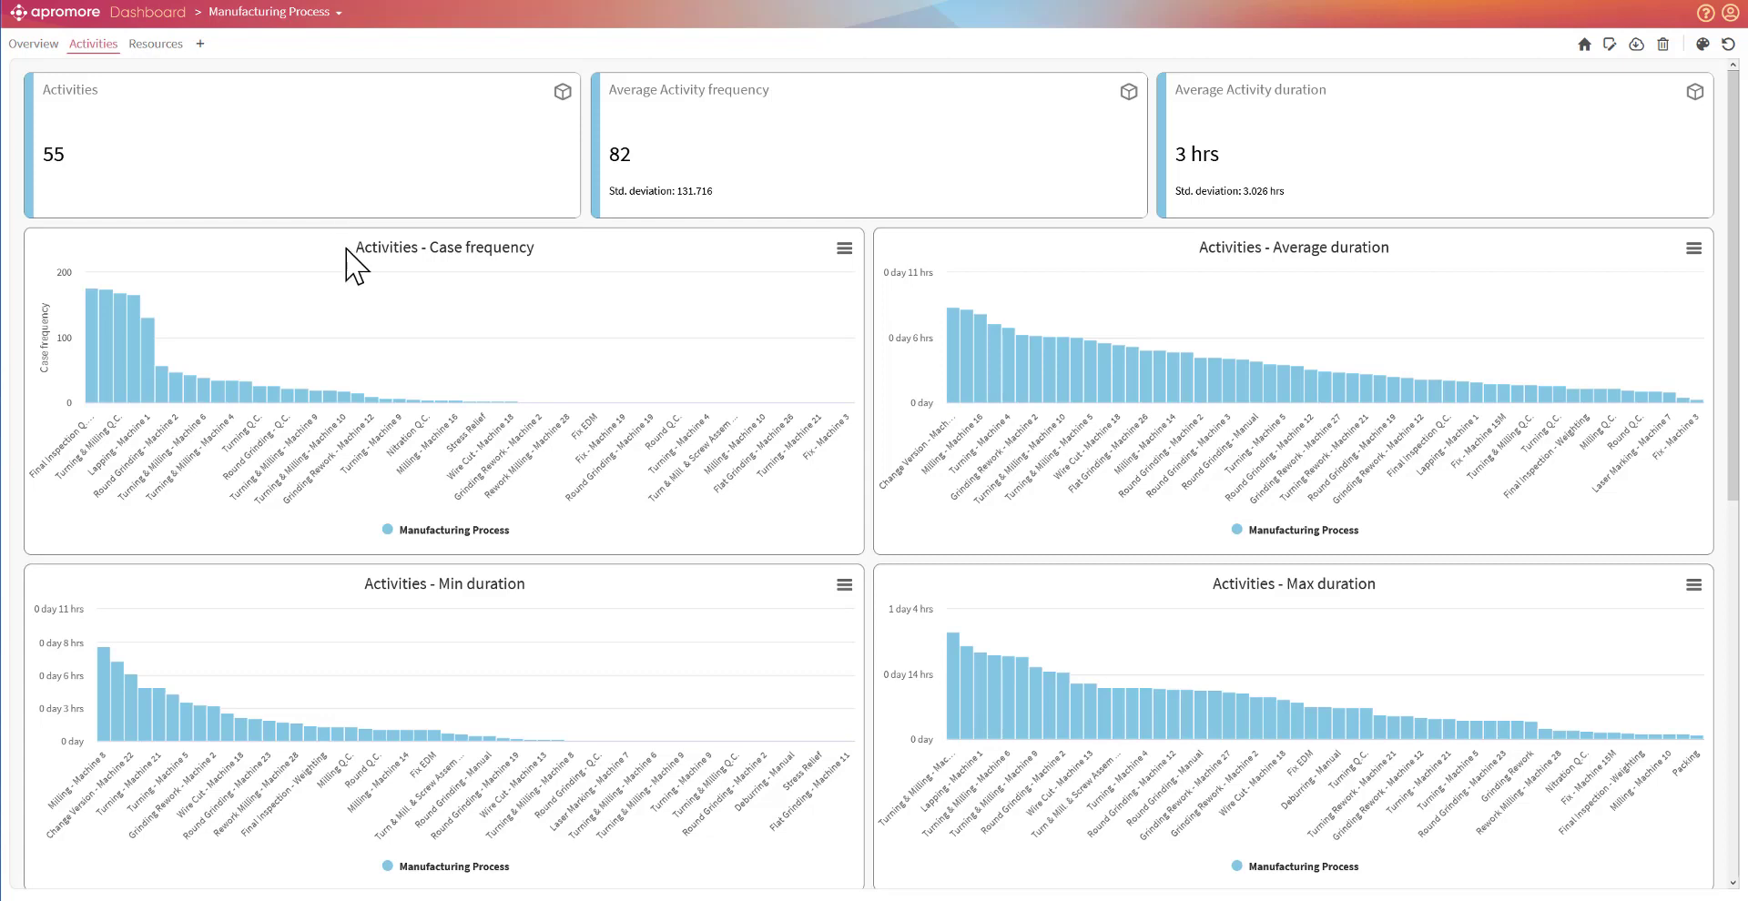
left_click(168, 53)
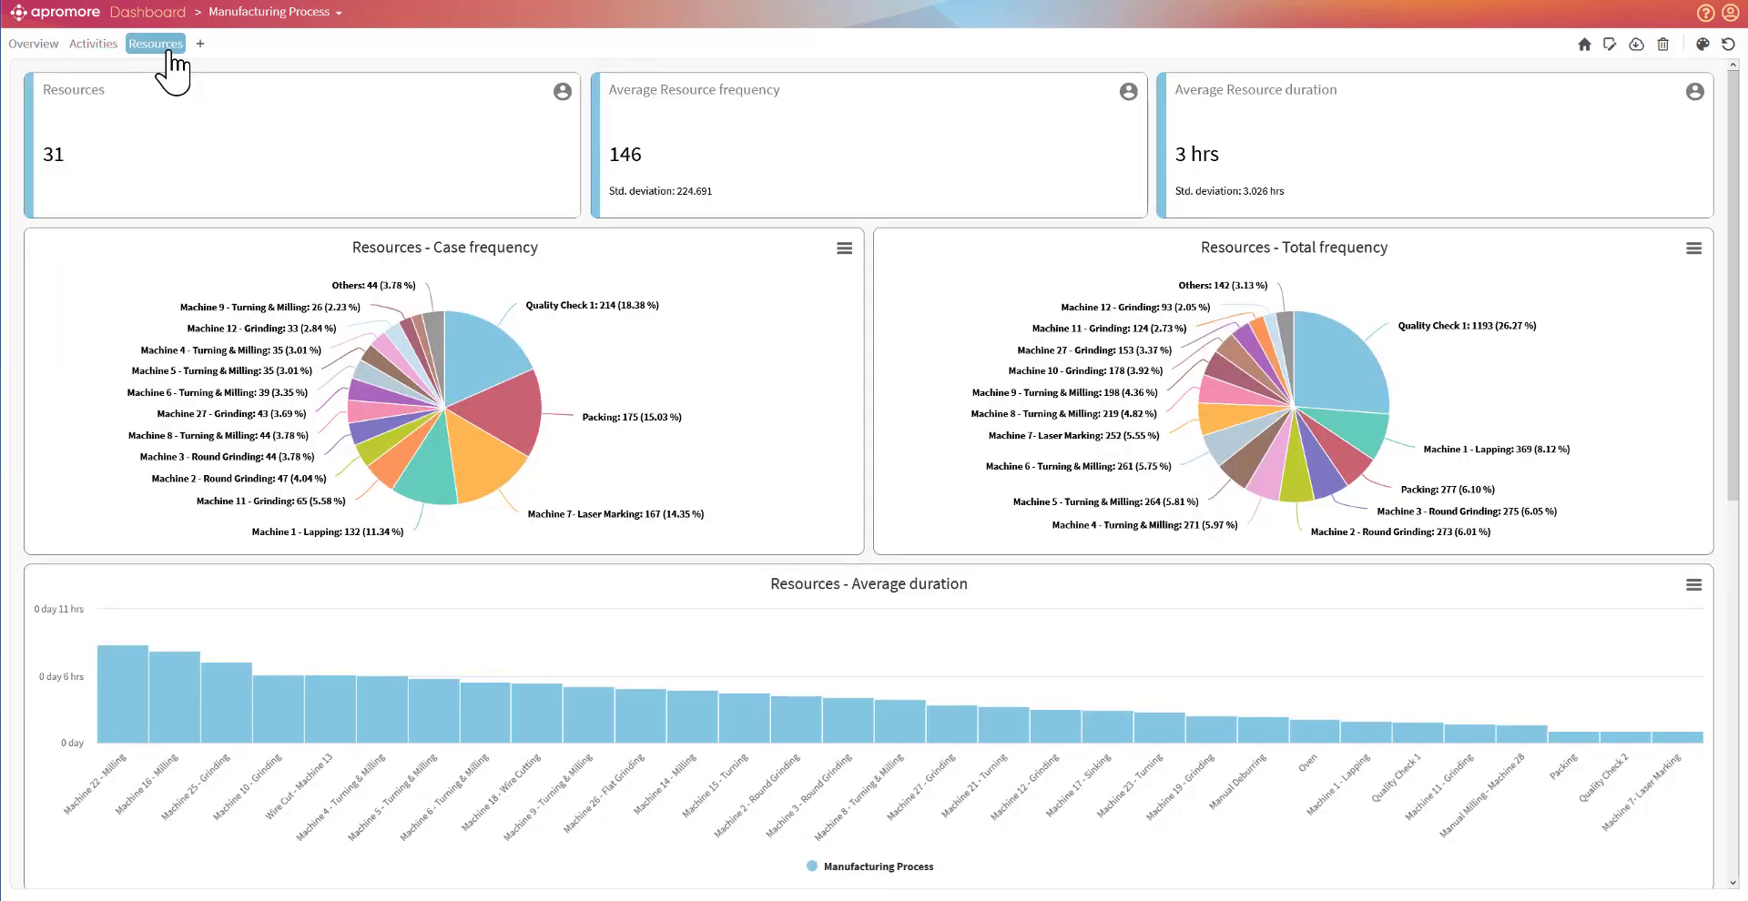
left_click(51, 51)
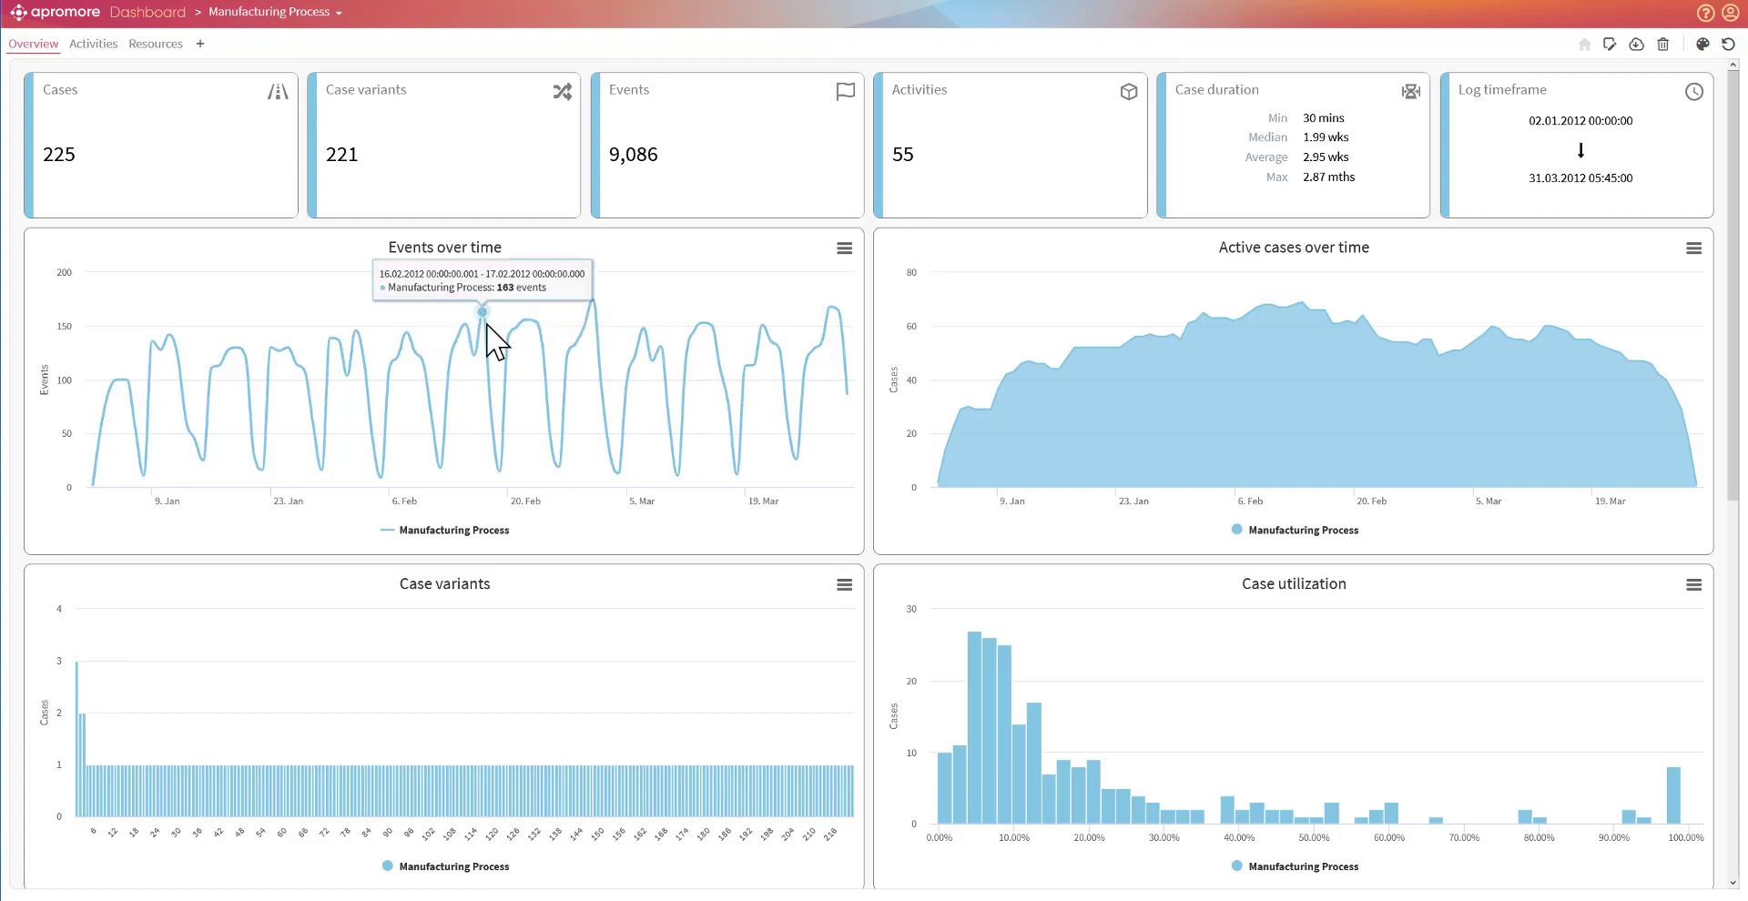
Examine the Overview's Case utilization chart and browse the Cases and Case variants tables.
scroll(487, 325, "down", 2)
scroll(487, 325, "down", 3)
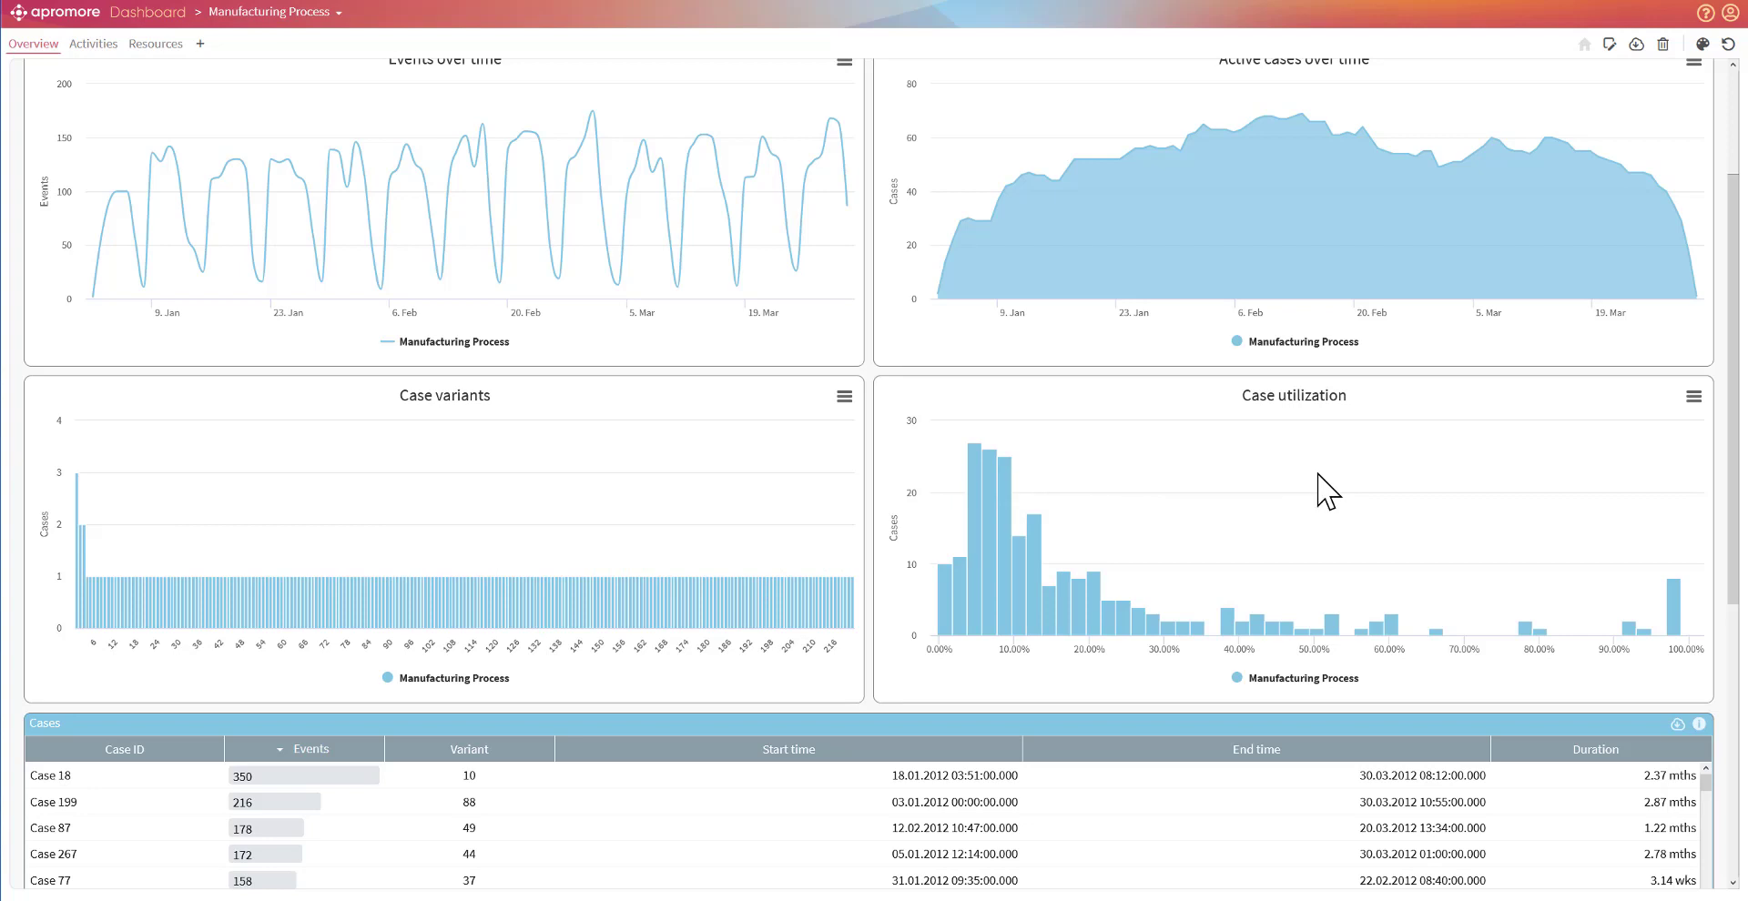
mouse_move(1005, 527)
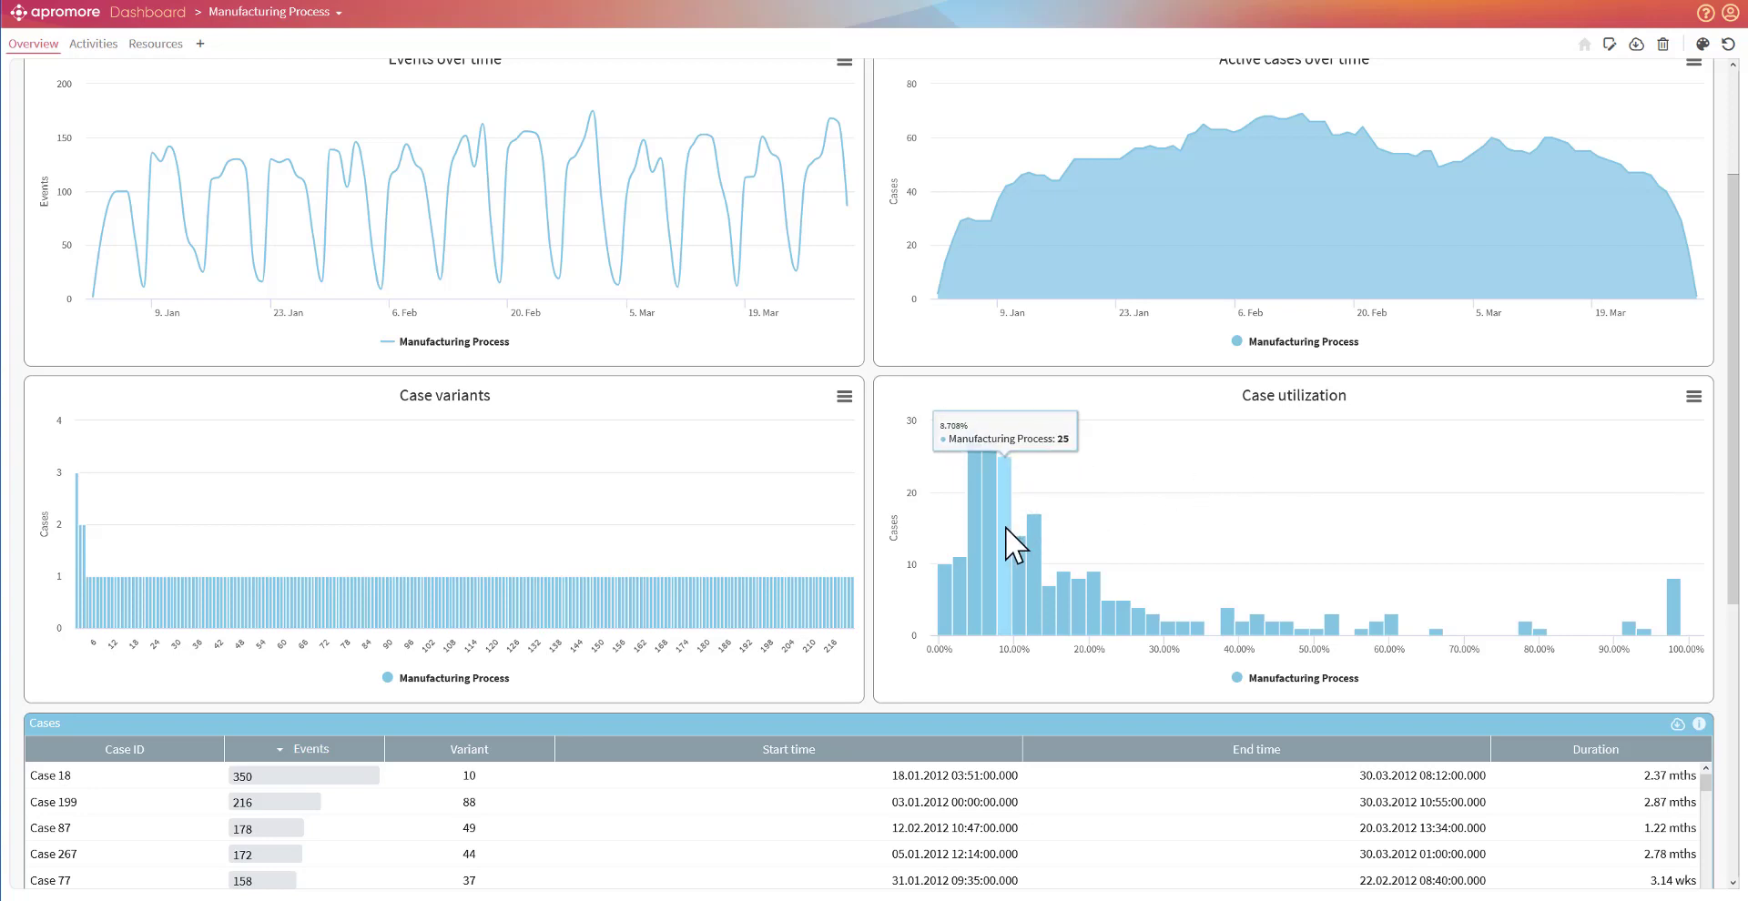
scroll(1005, 527, "down", 4)
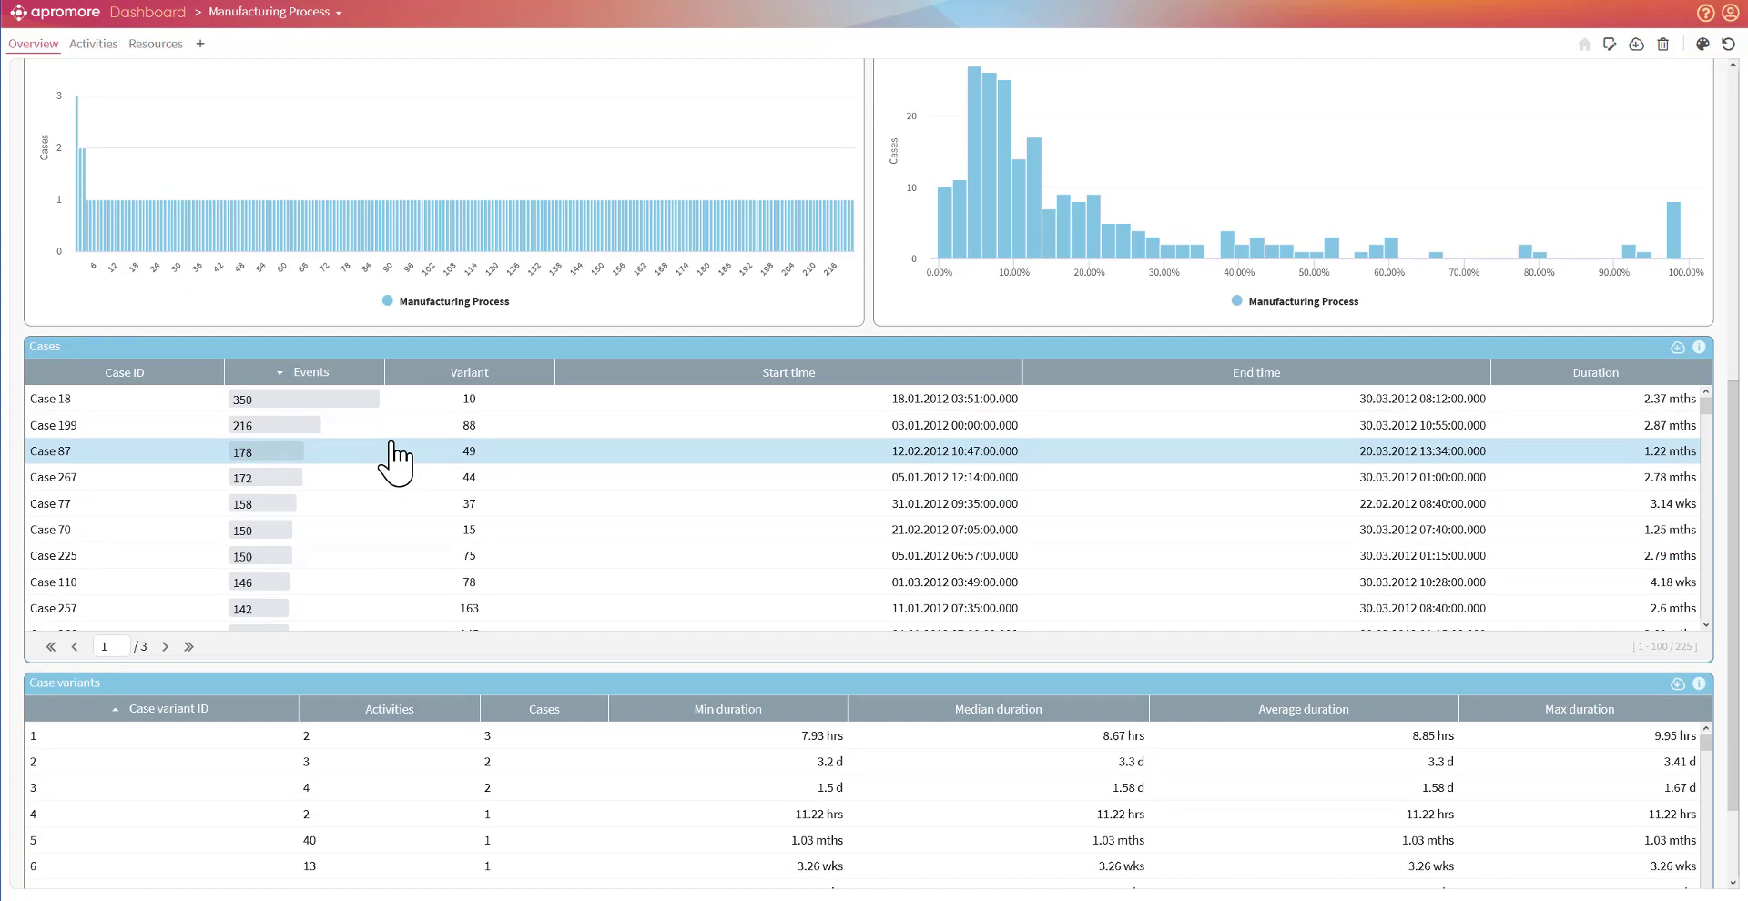
scroll(401, 546, "down", 2)
scroll(449, 799, "down", 2)
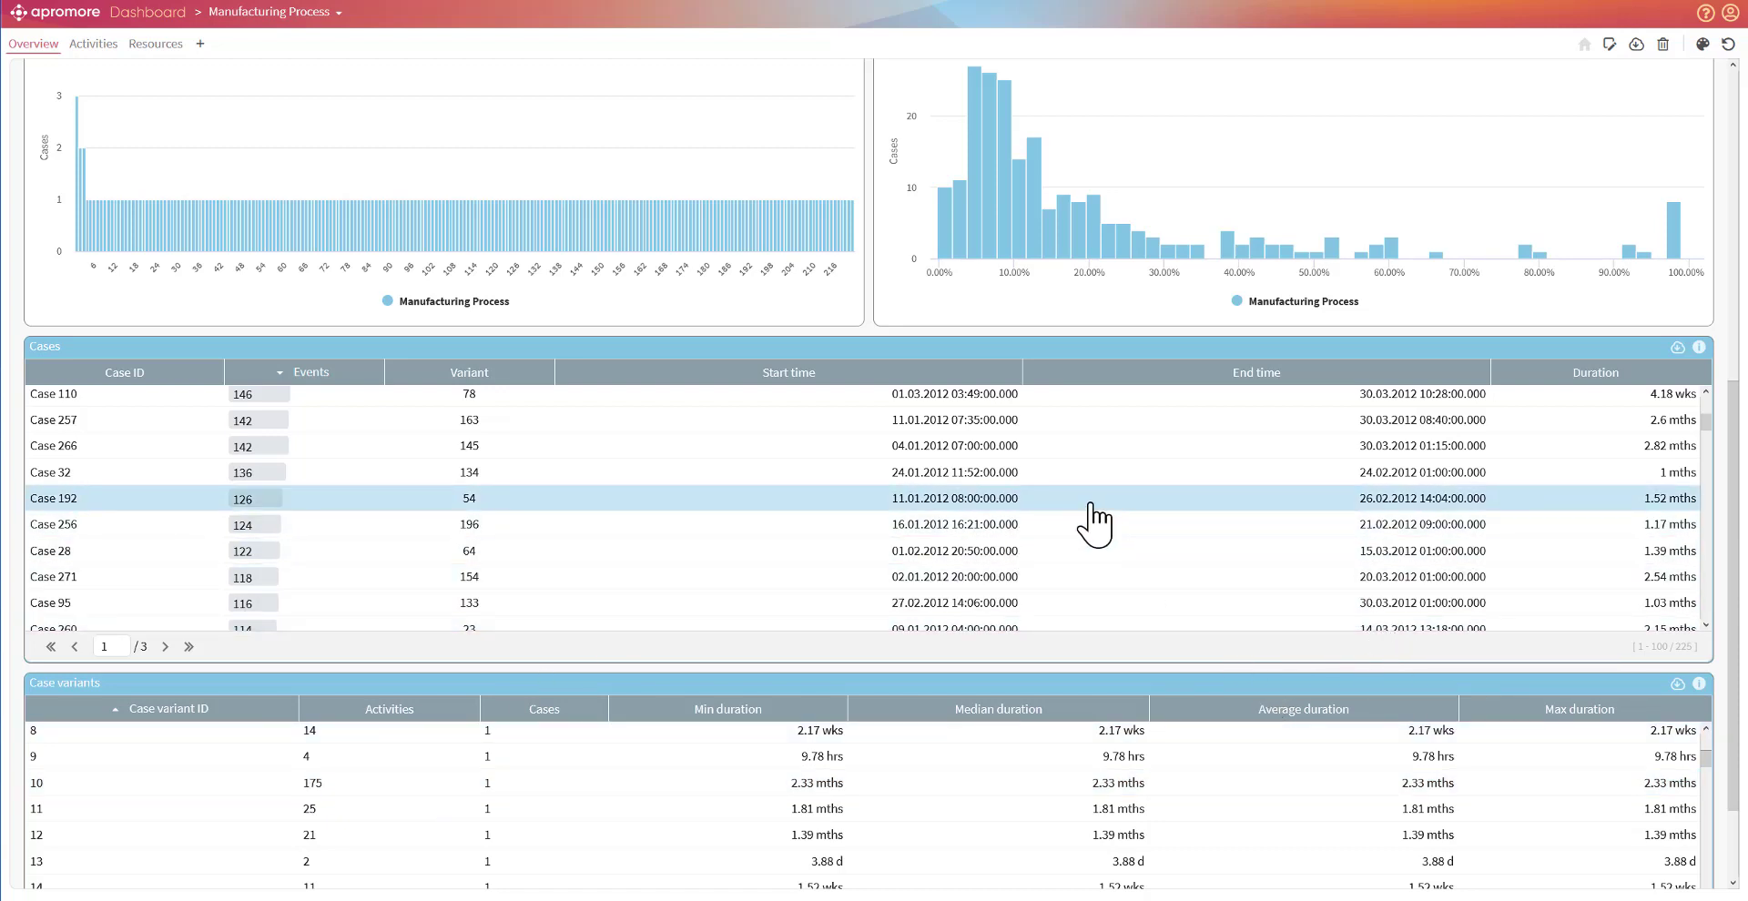
scroll(645, 546, "up", 2)
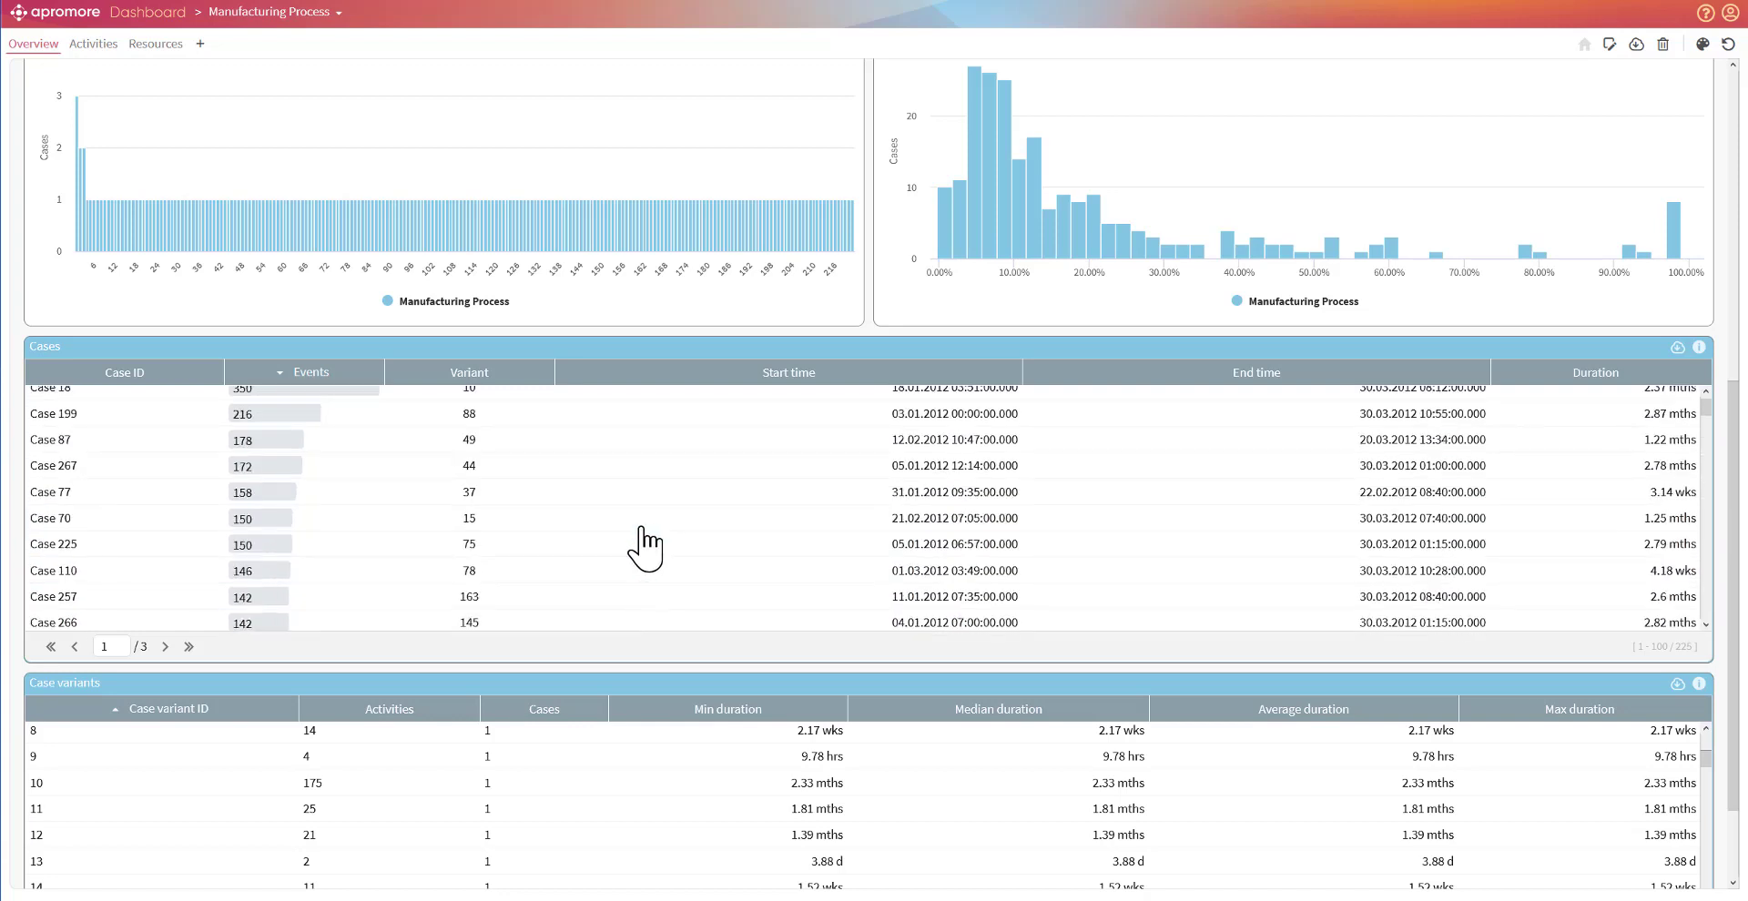
Review the activity charts and statistics table and the resource charts, and return to the Overview dashboard.
left_click(94, 45)
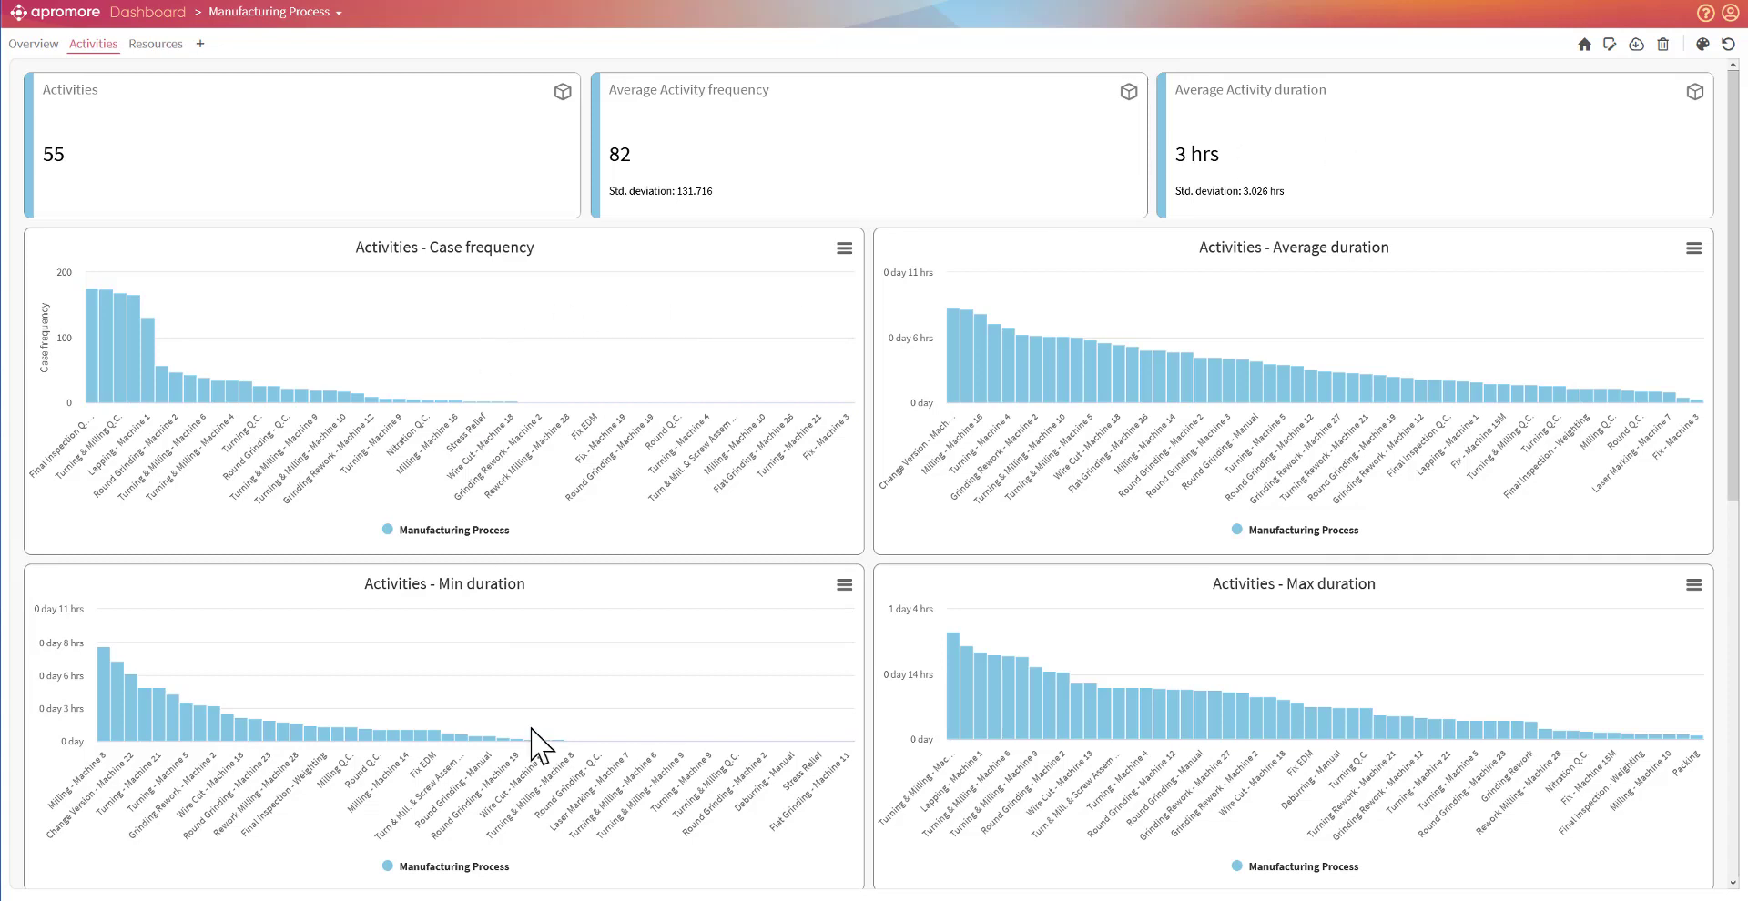
scroll(936, 692, "down", 2)
scroll(936, 697, "down", 2)
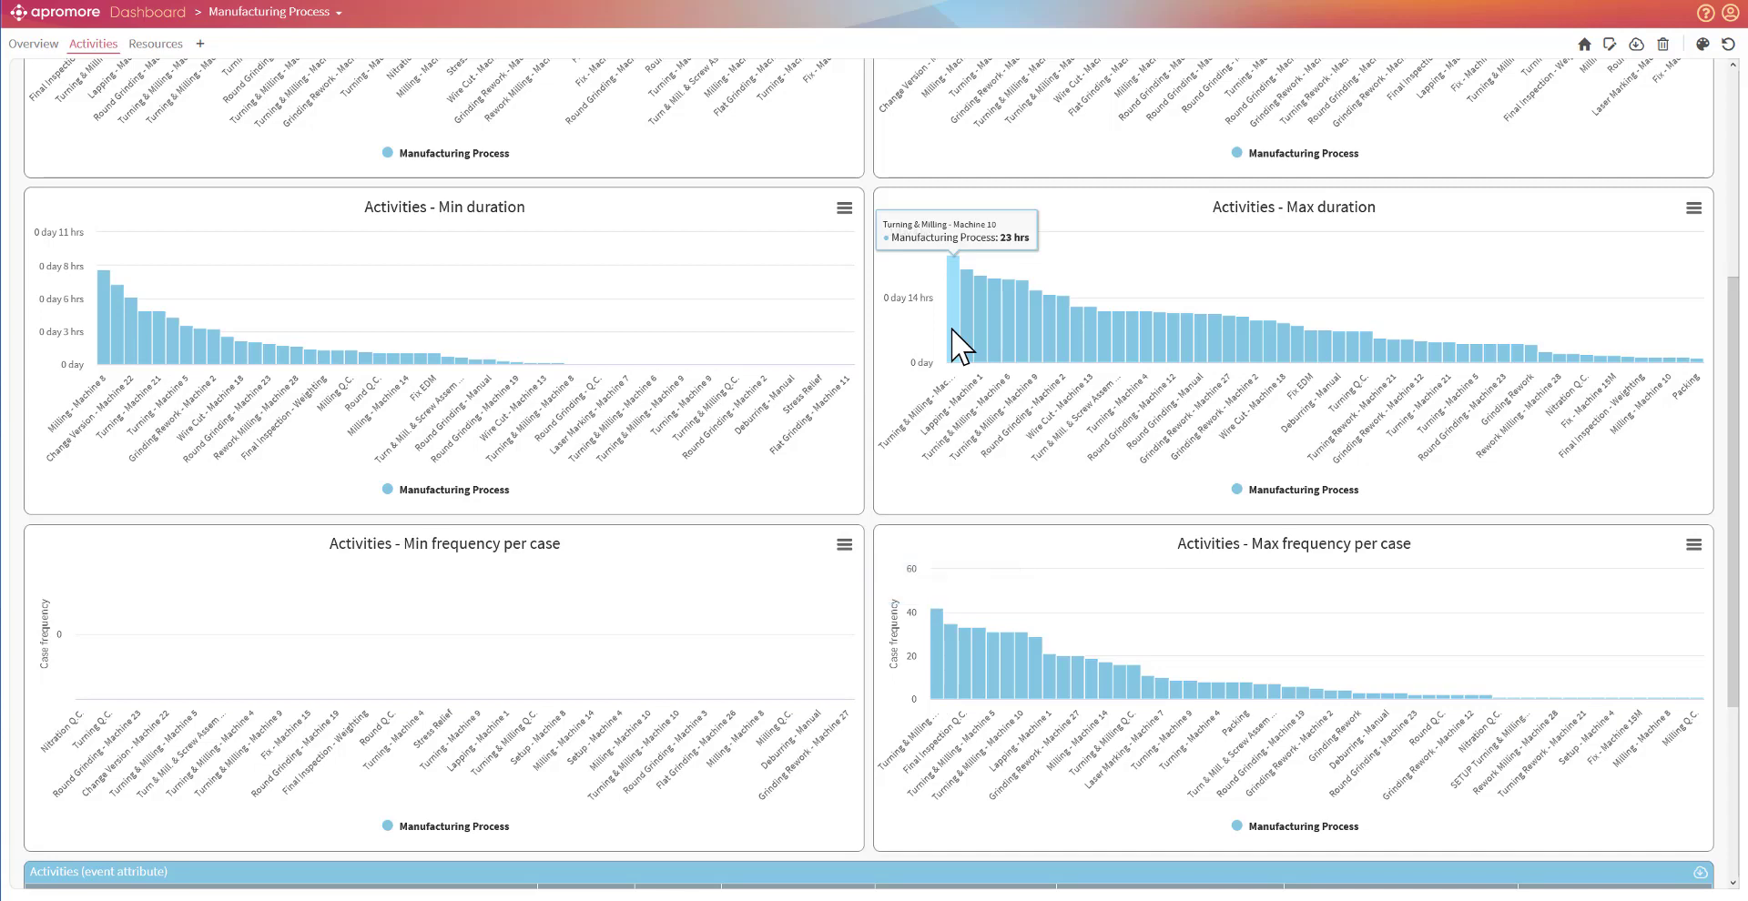
scroll(966, 392, "down", 3)
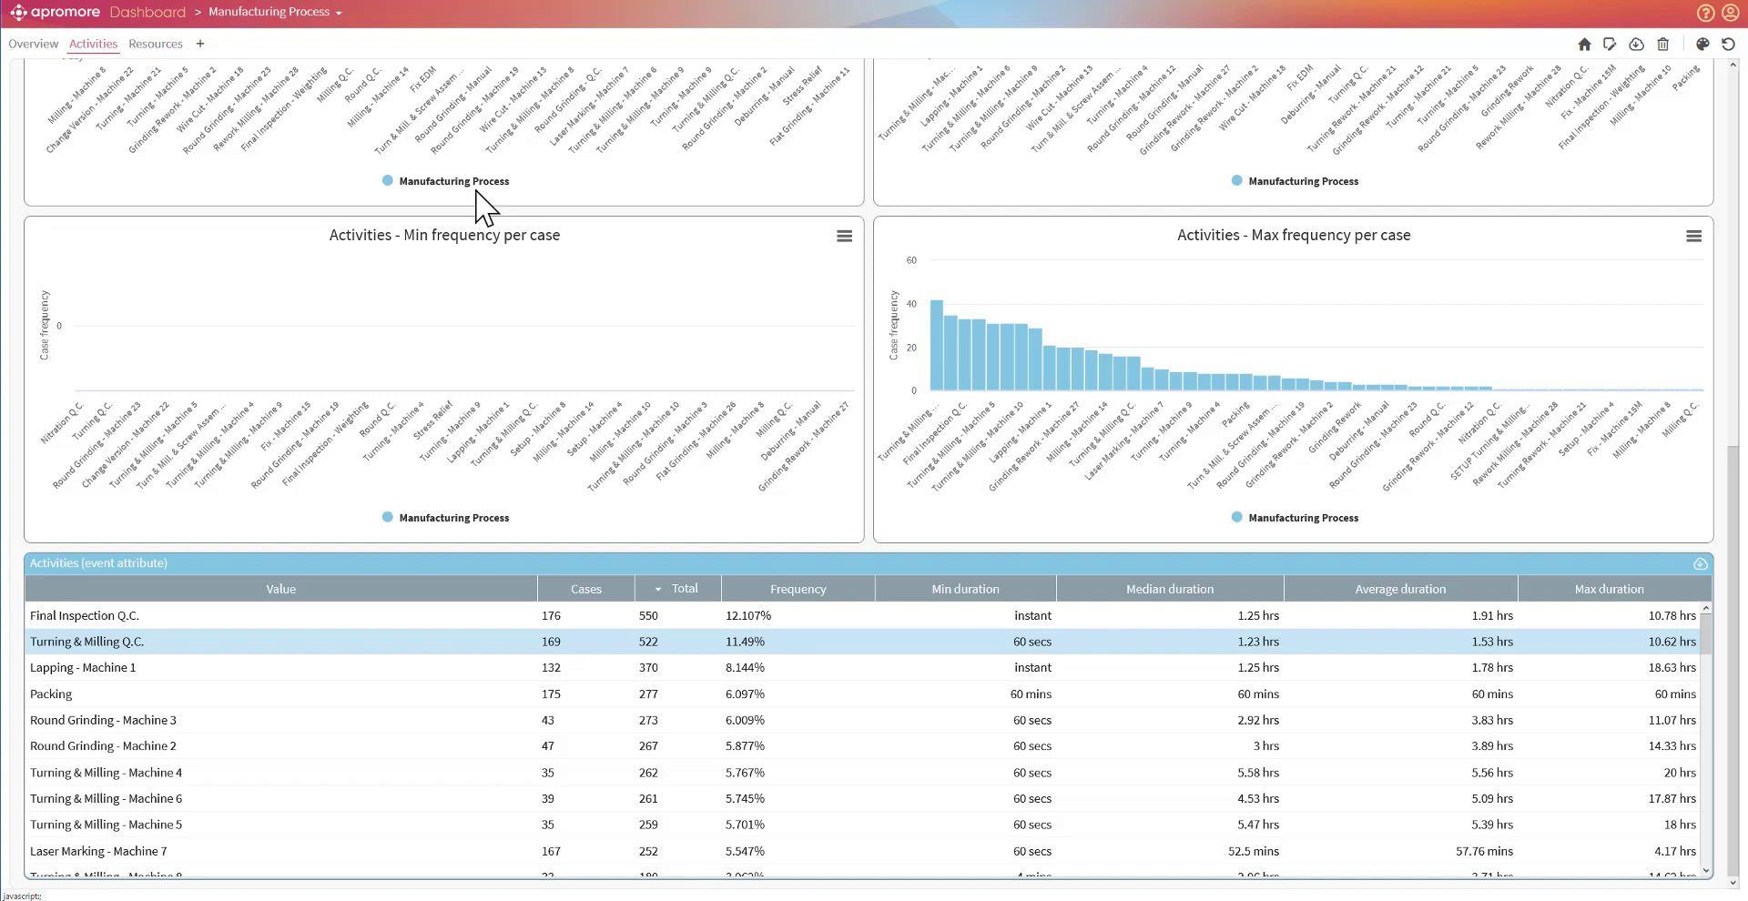
left_click(171, 48)
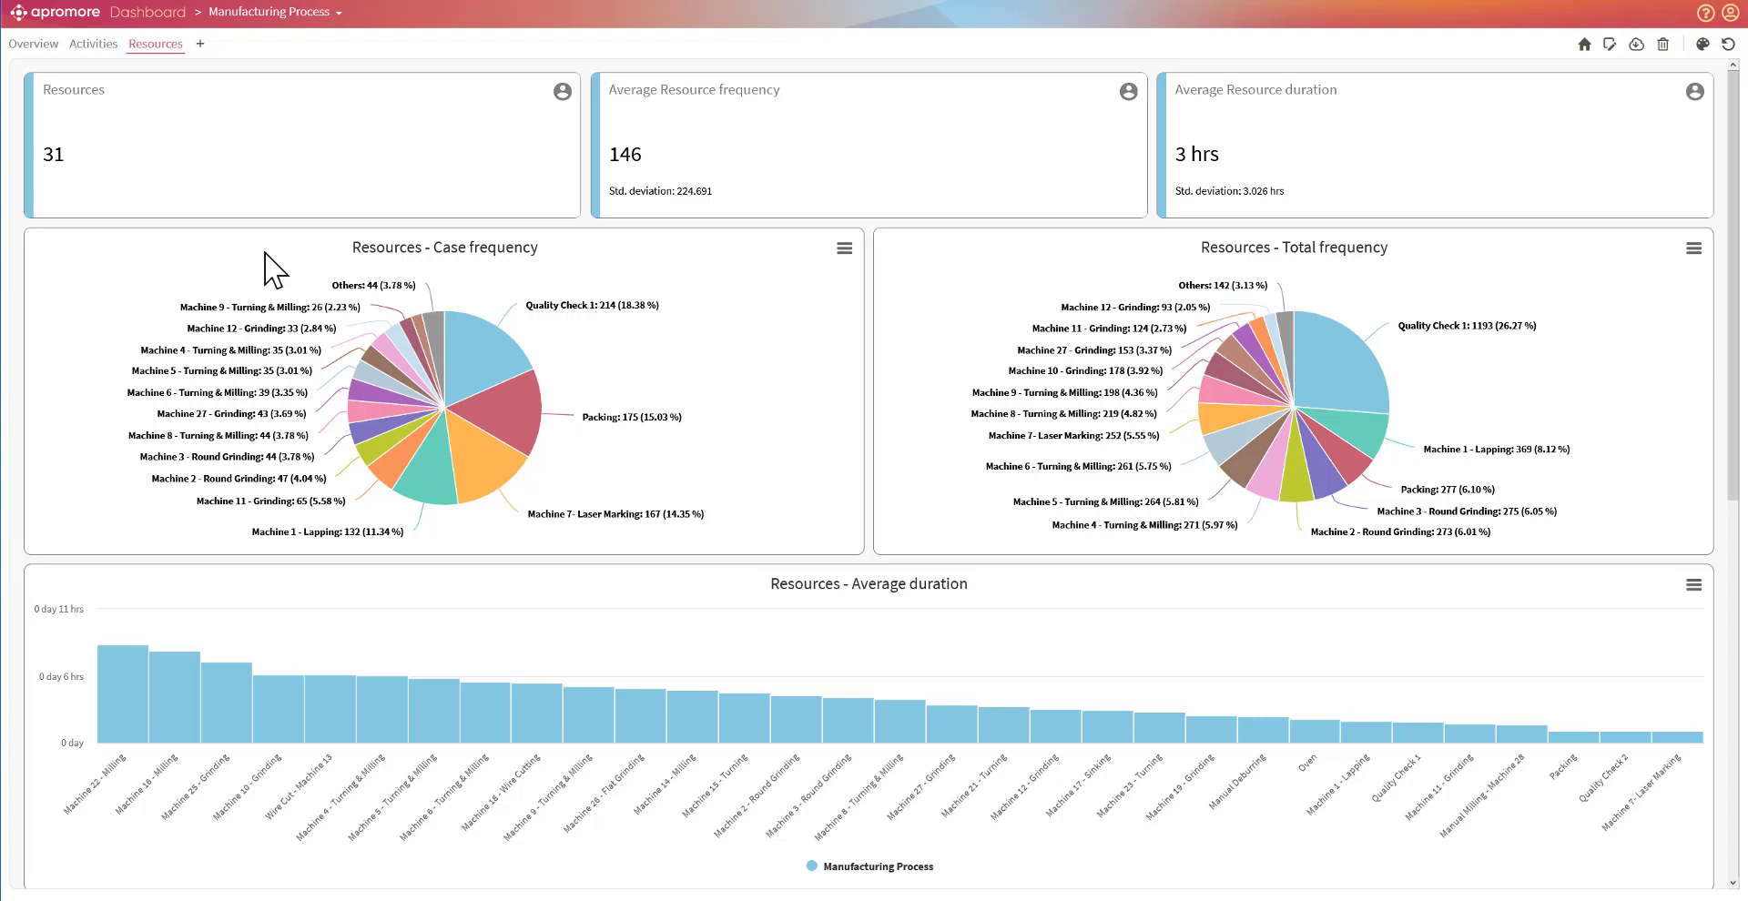
left_click(37, 45)
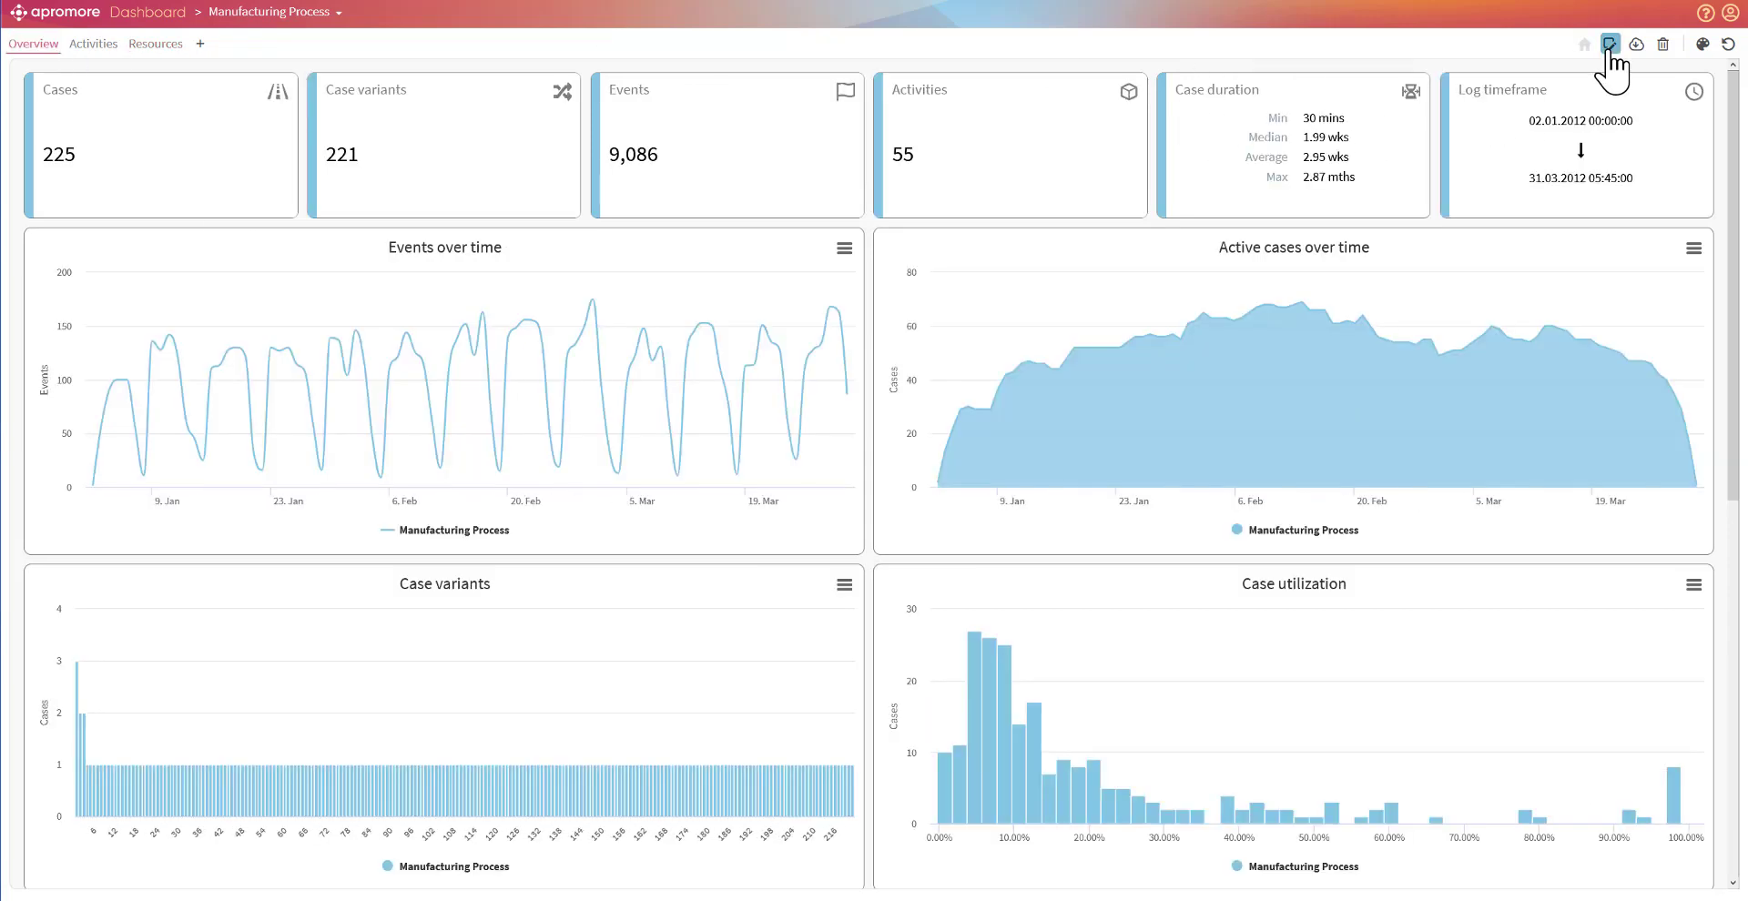
Switch the Events over time chart to a relative and logarithmic scale.
left_click(845, 249)
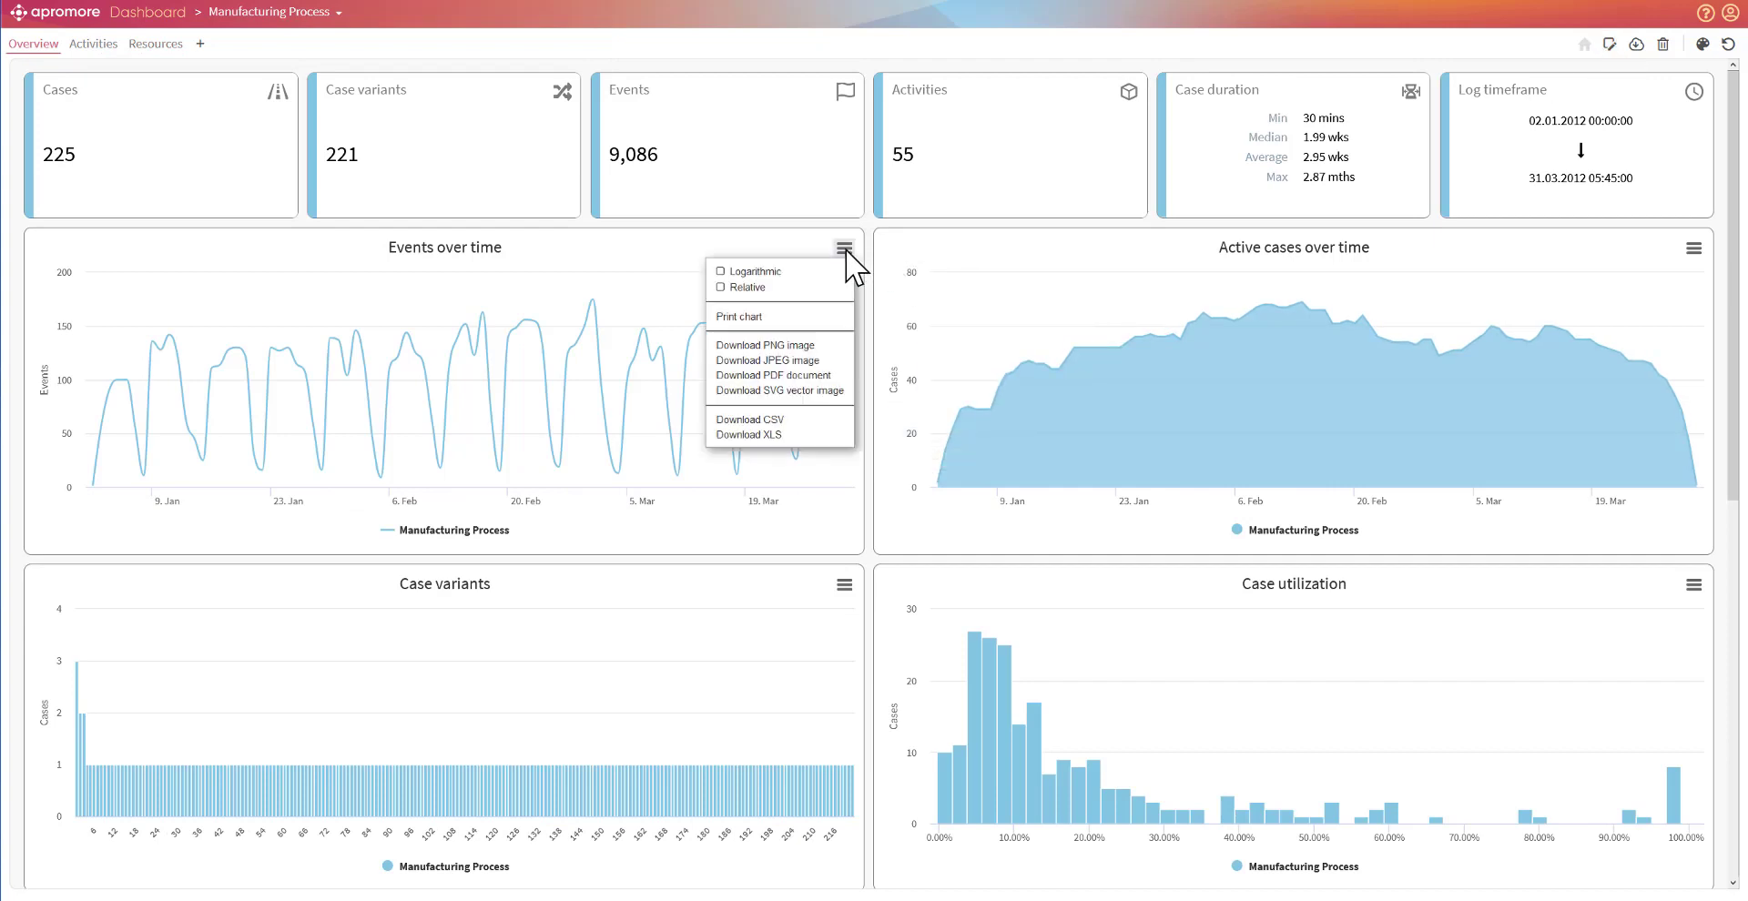
left_click(772, 288)
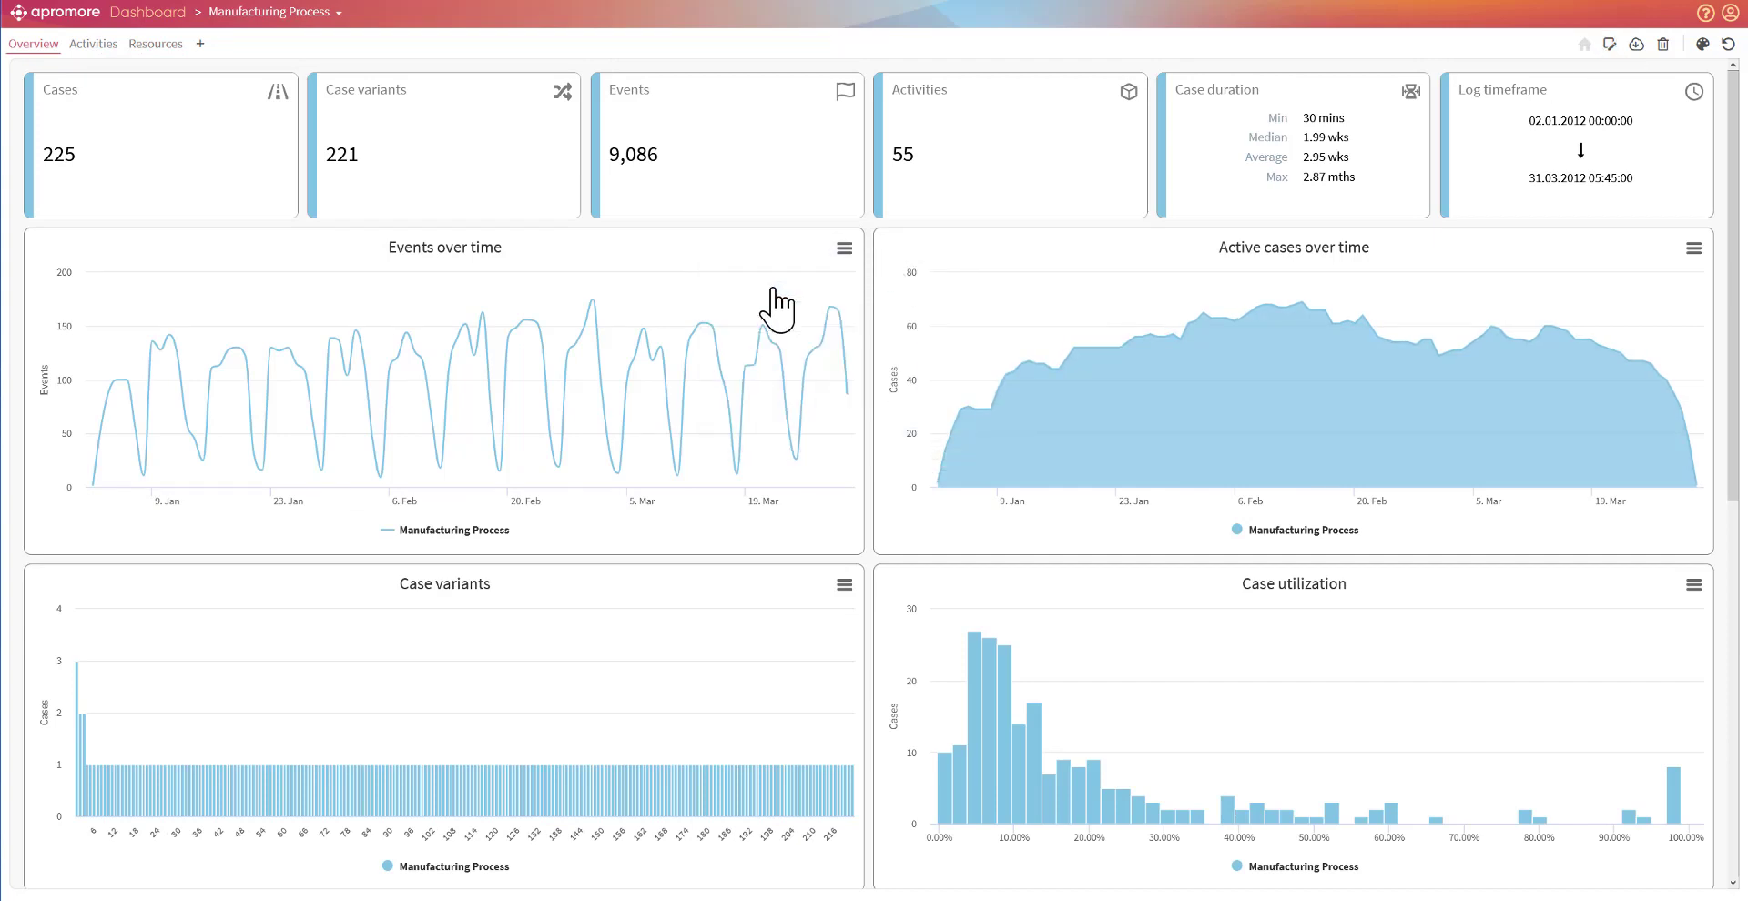
left_click(844, 251)
left_click(837, 271)
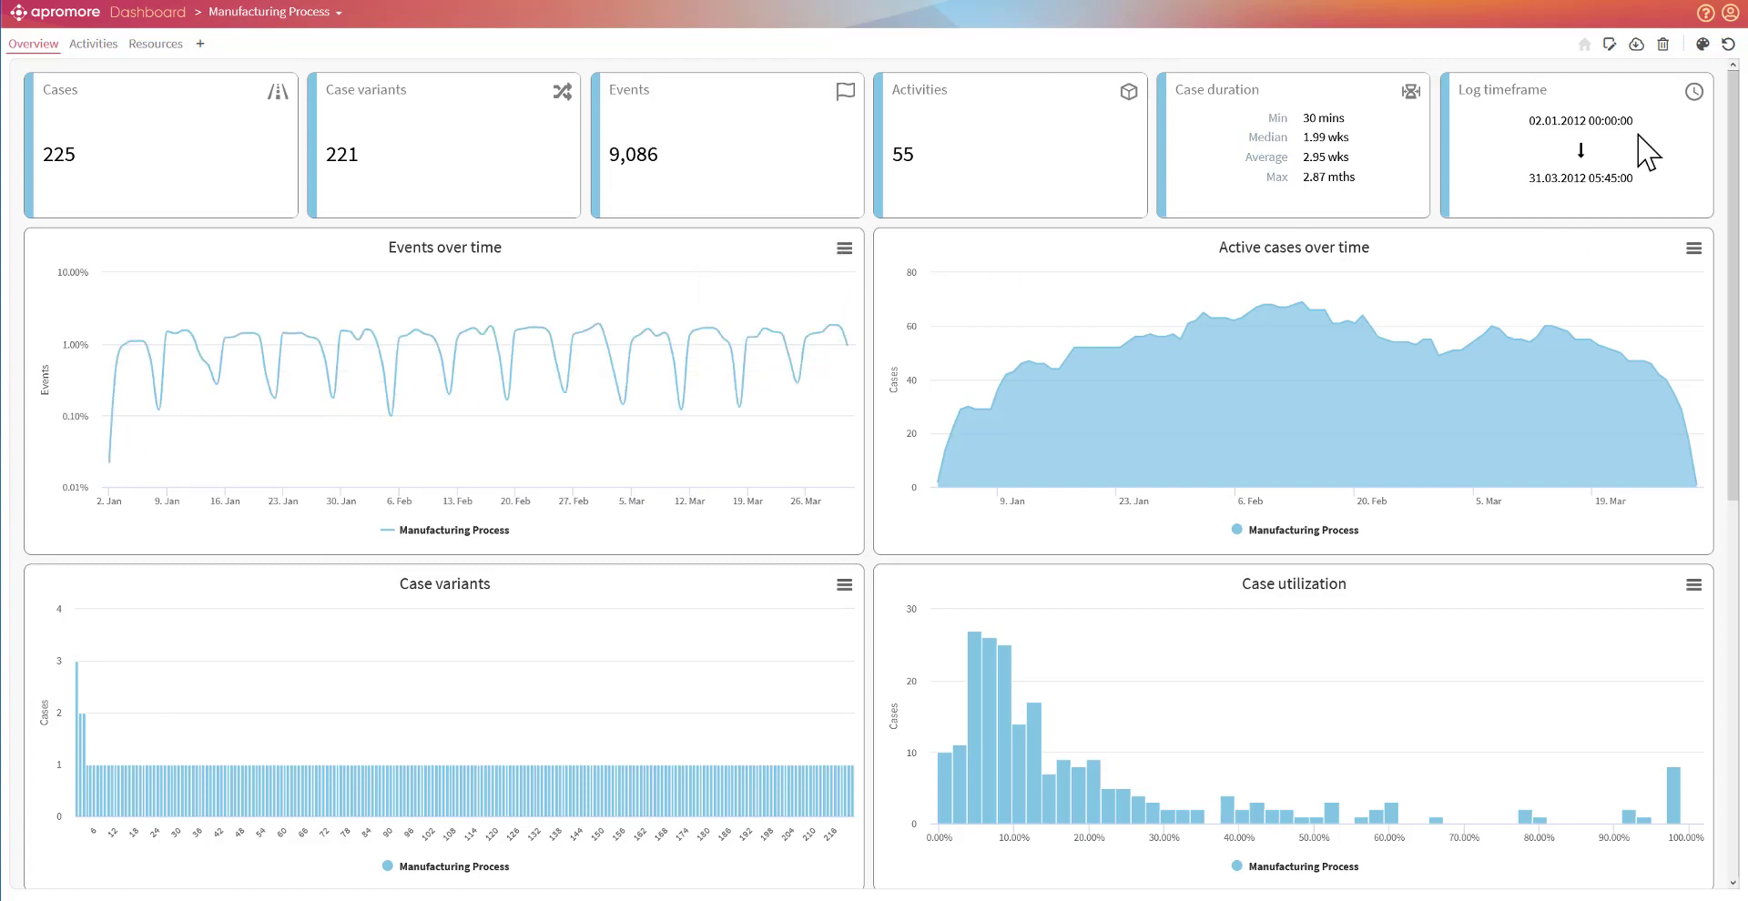
Restyle the dashboard with a dark red colour for the Manufacturing Process log and the SAND_SIGNIKA chart theme.
left_click(1702, 45)
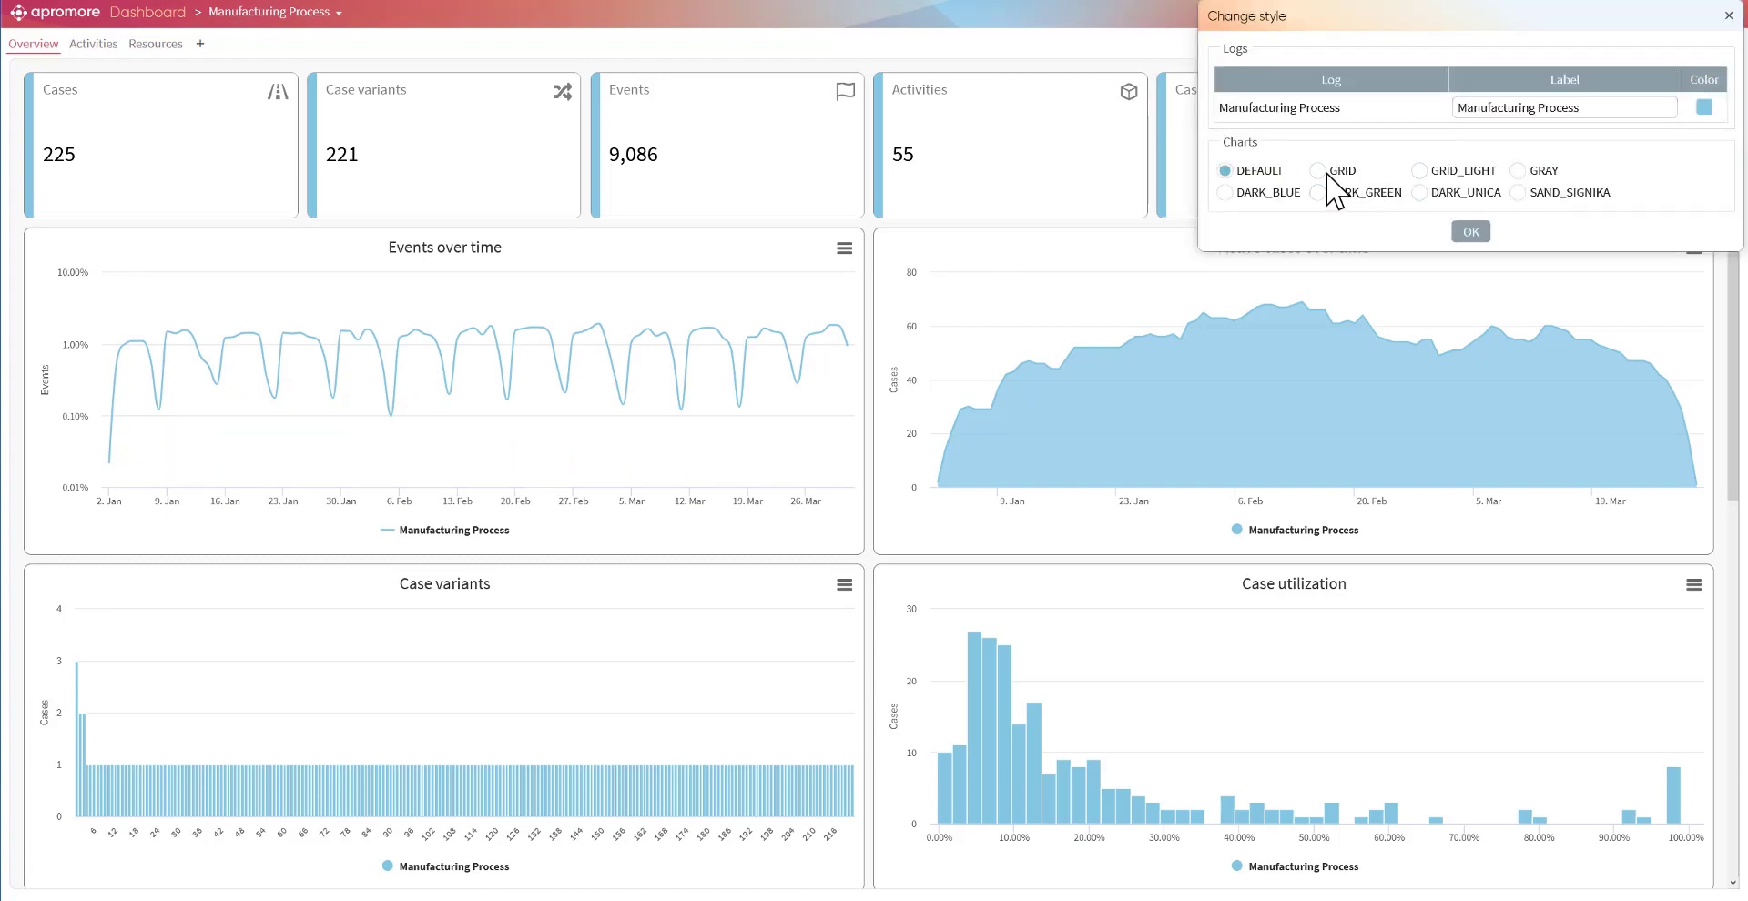
left_click(1703, 108)
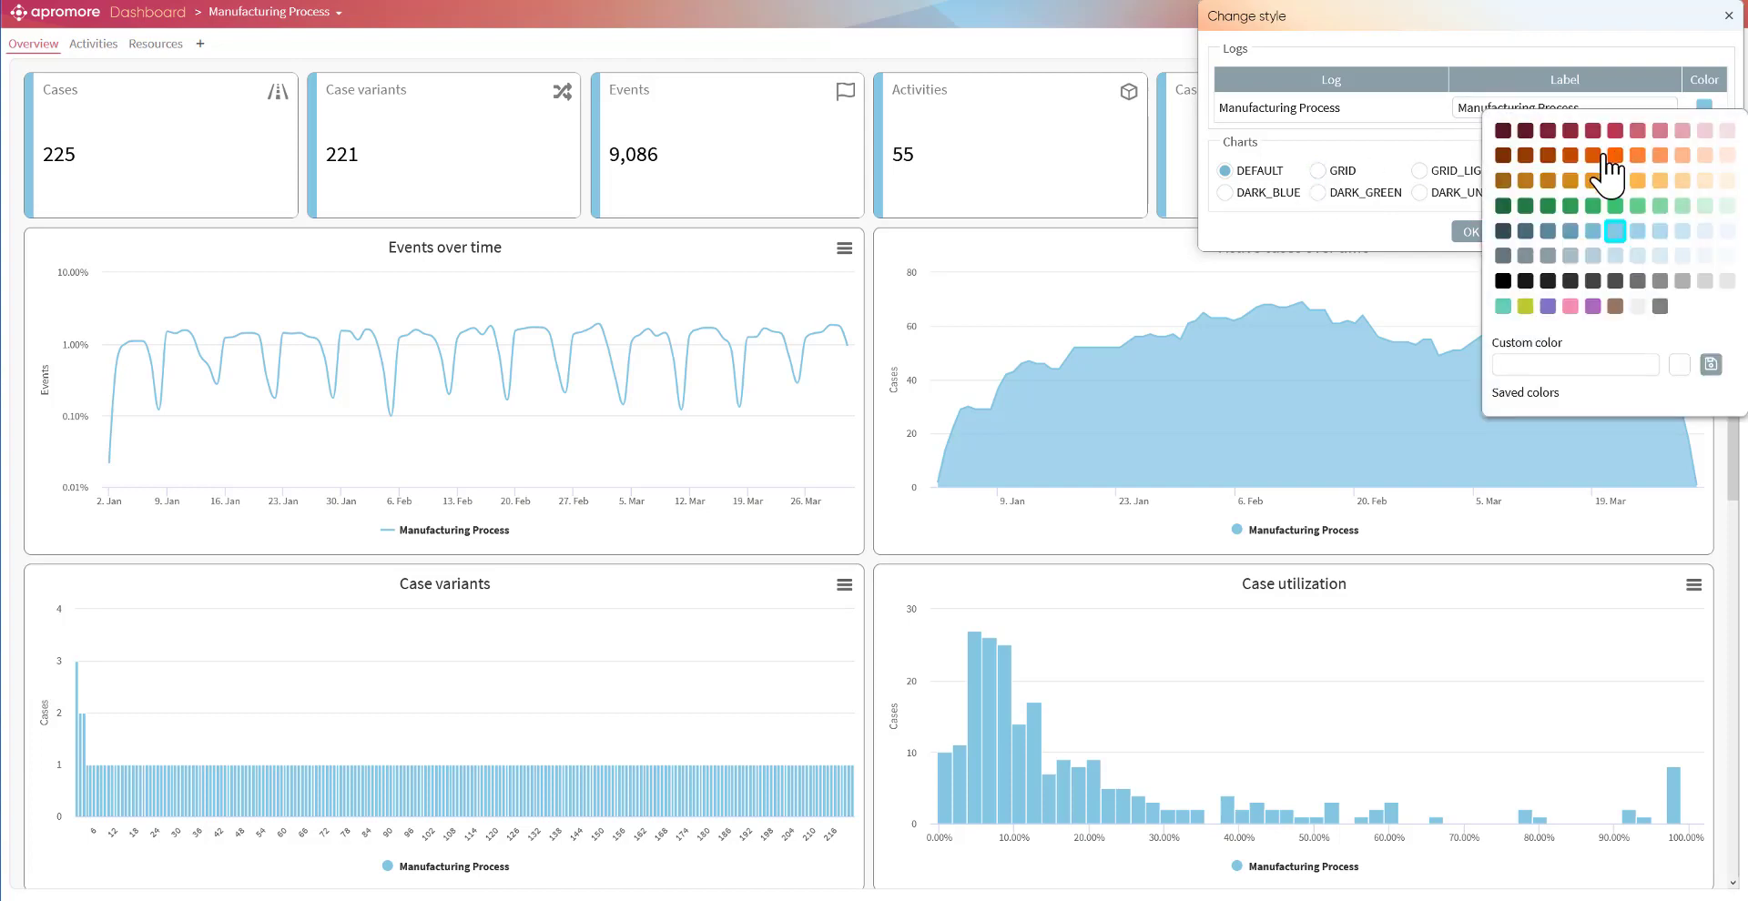
left_click(1592, 130)
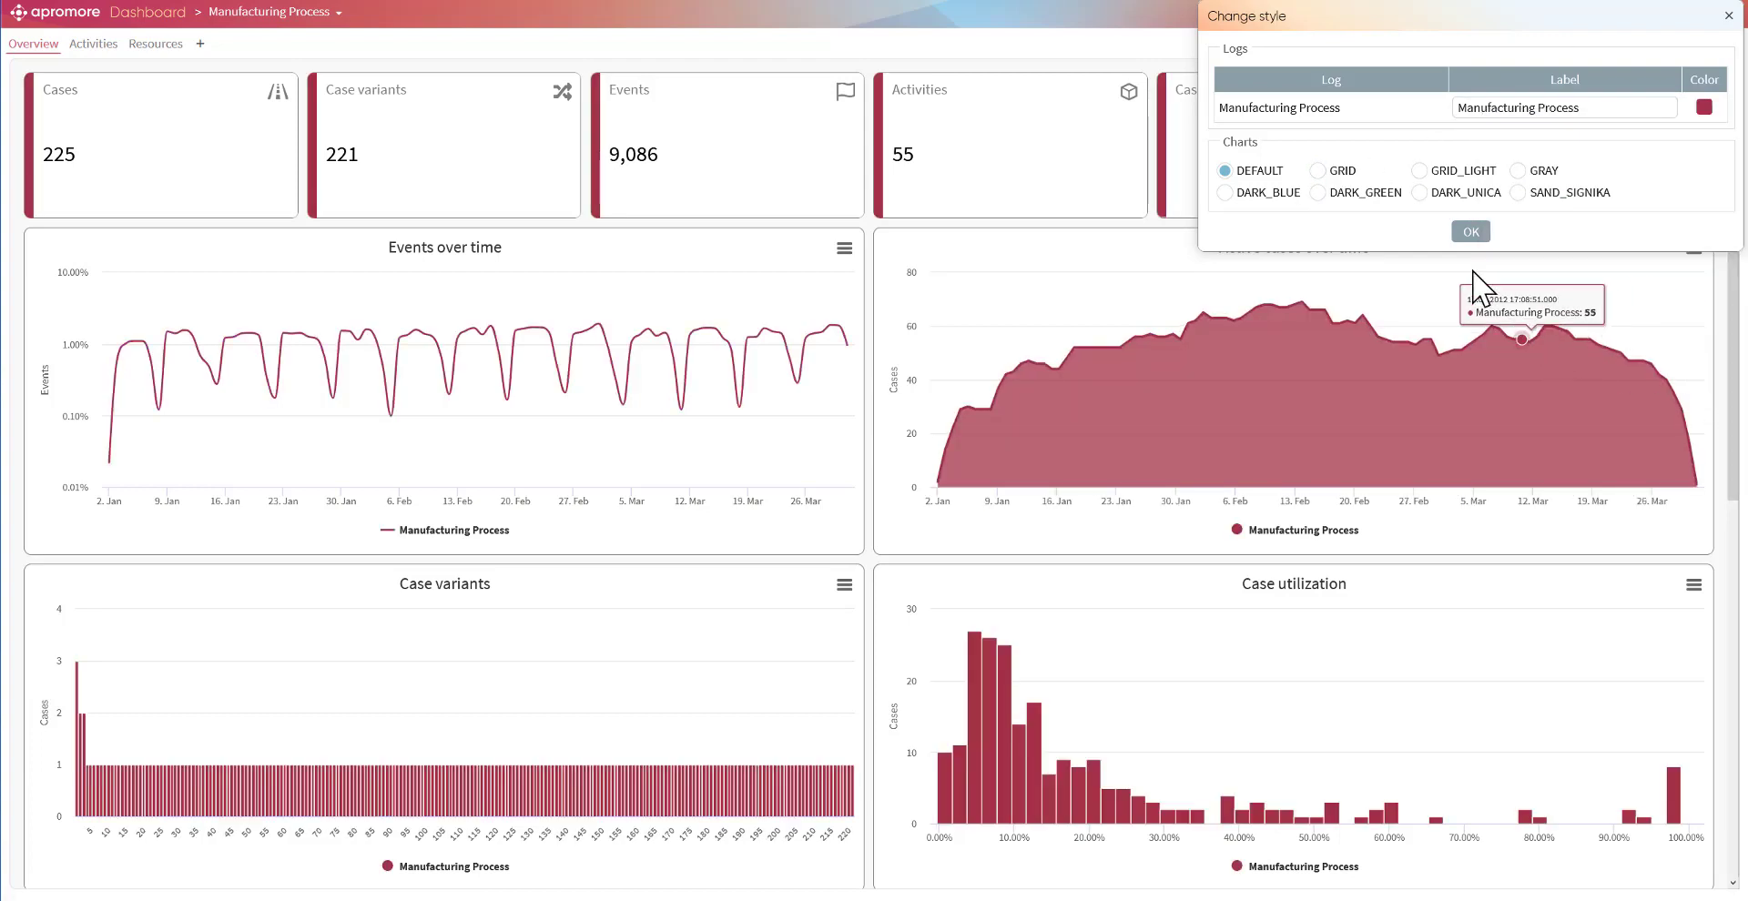
left_click(1321, 173)
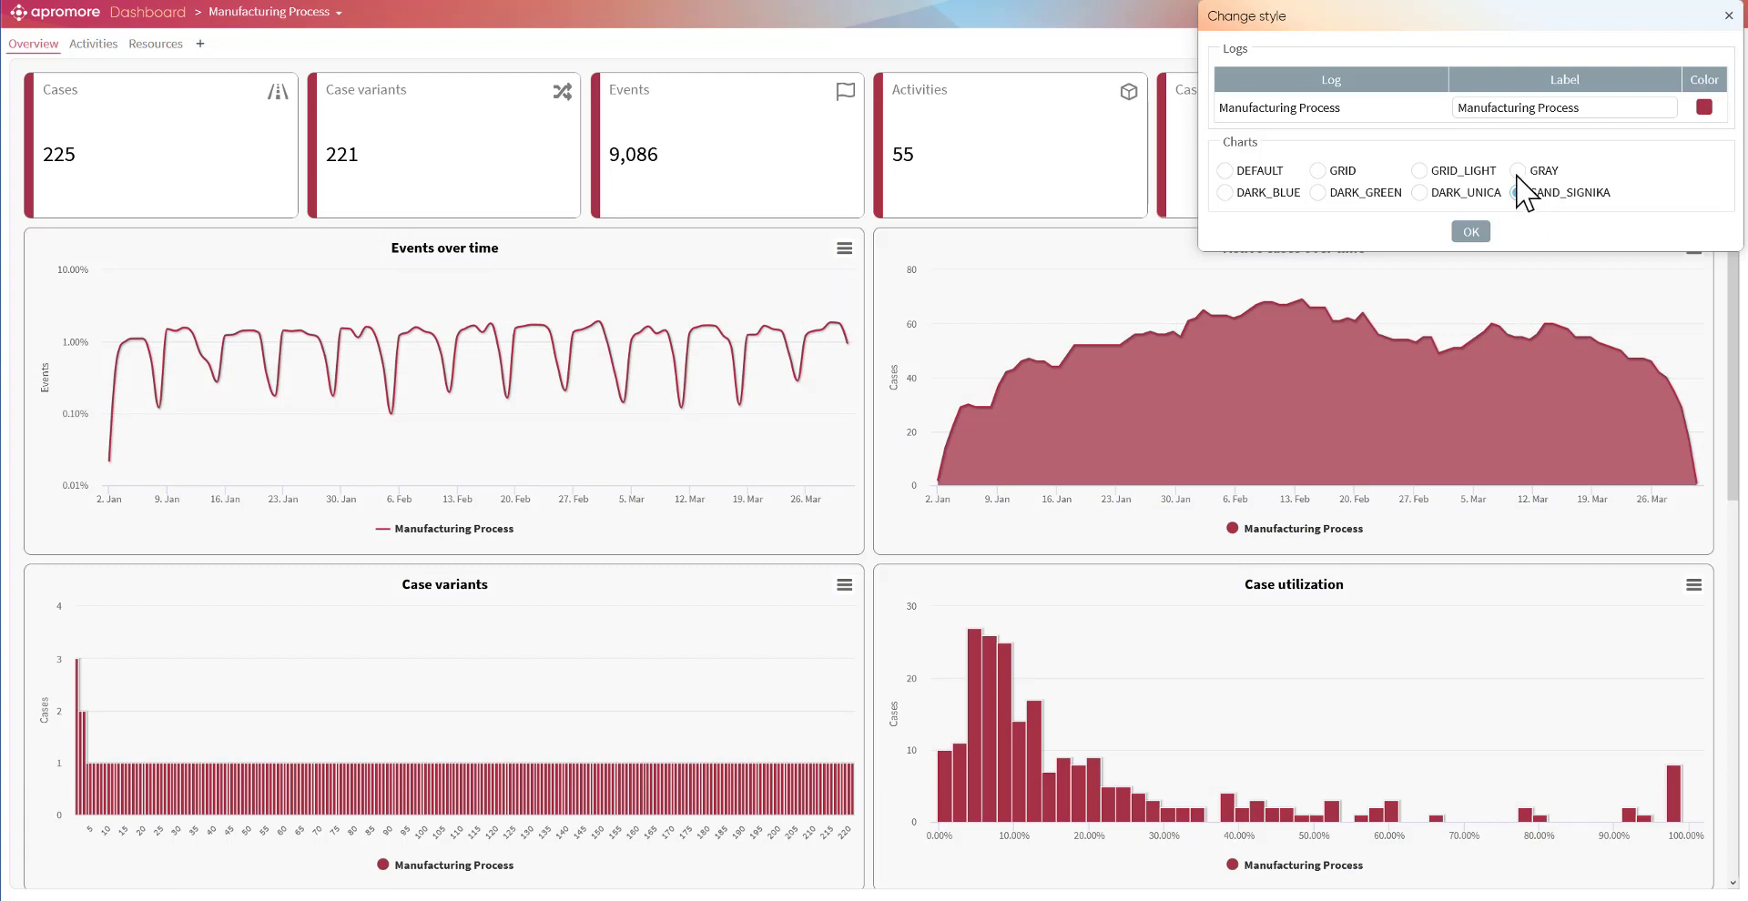
left_click(1471, 233)
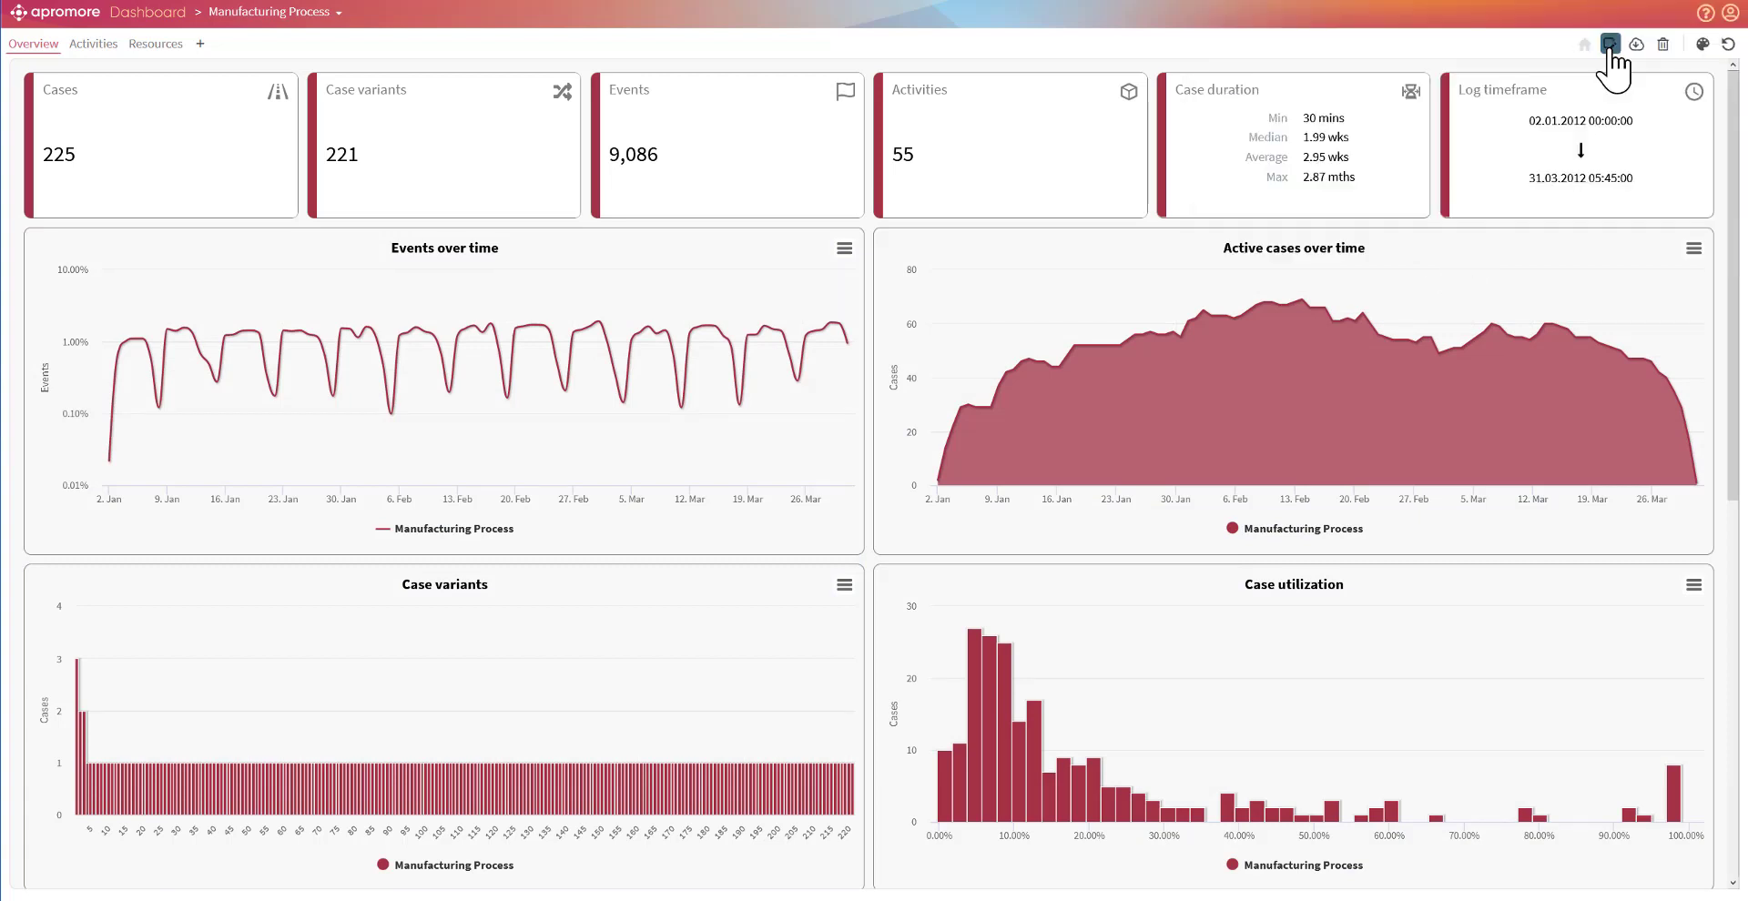
Start editing the Overview dashboard and add a half-width Cases table and an Events over time chart below the existing tables.
left_click(1610, 42)
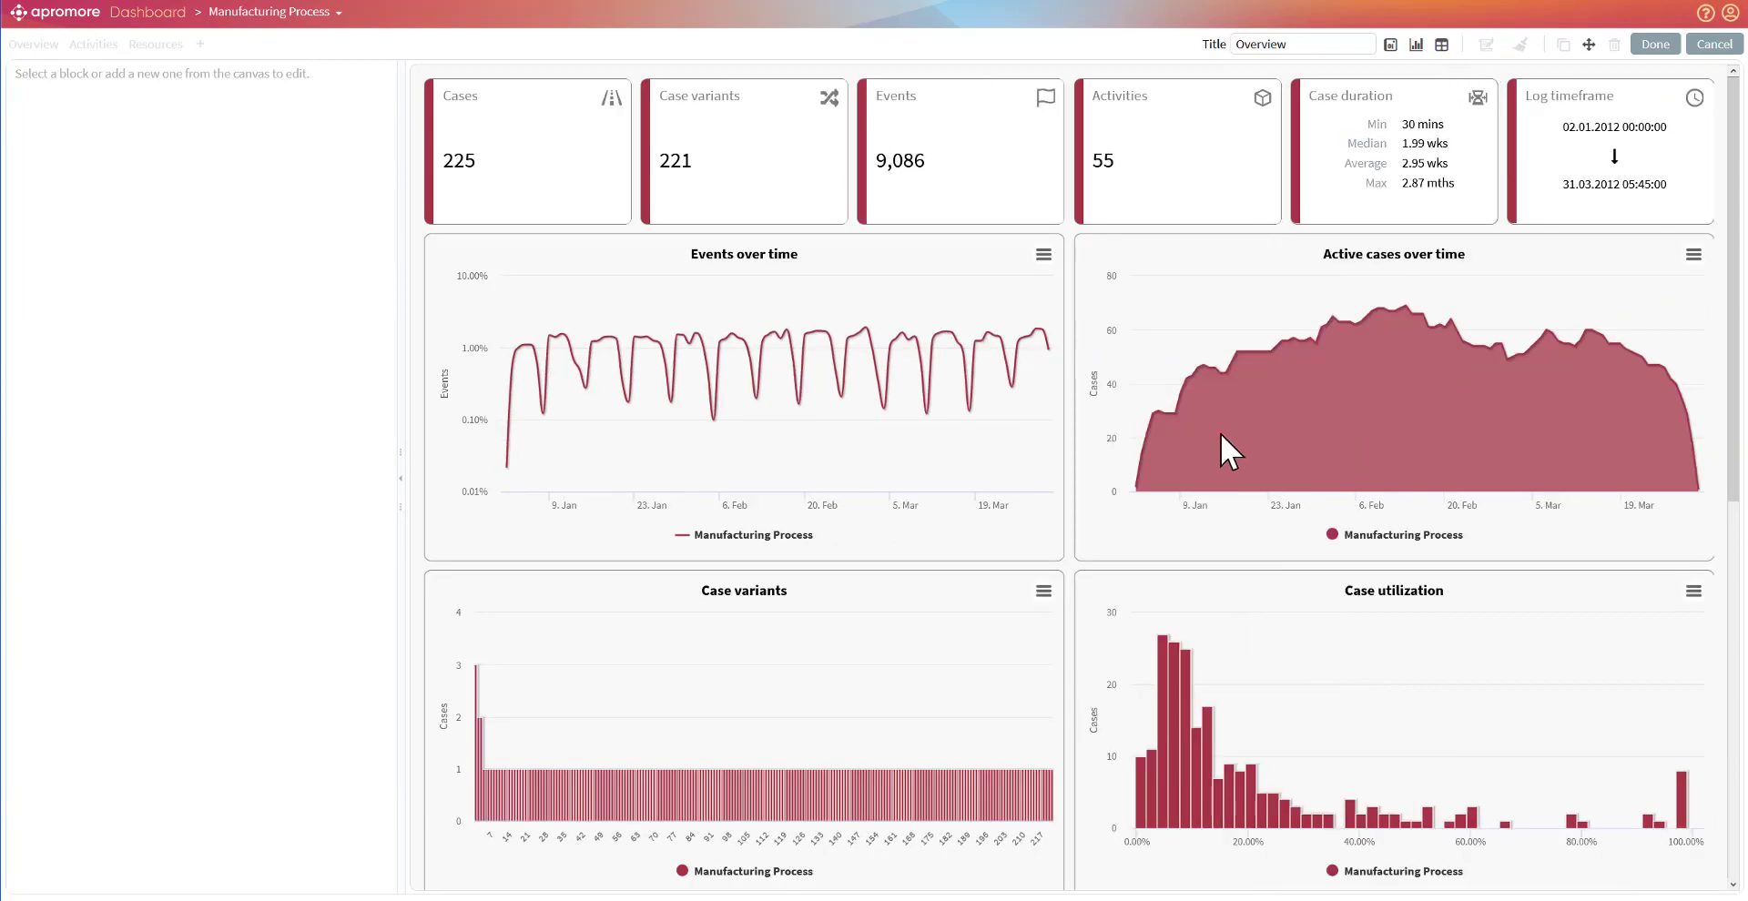
scroll(1220, 433, "down", 8)
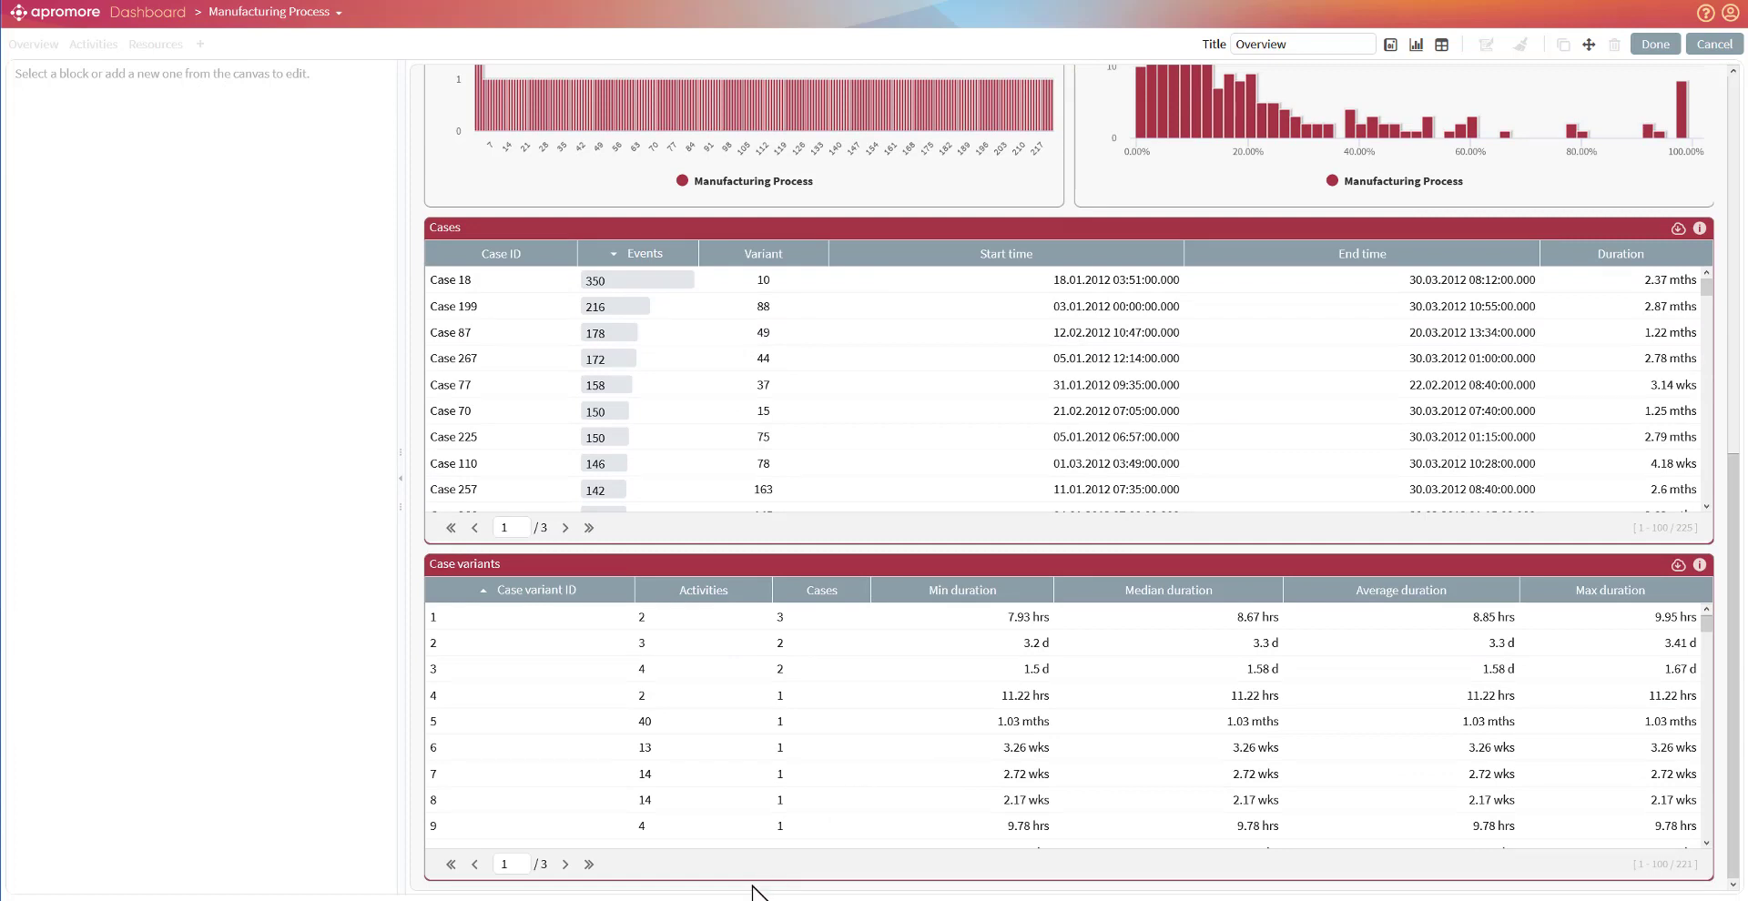
left_click(749, 867)
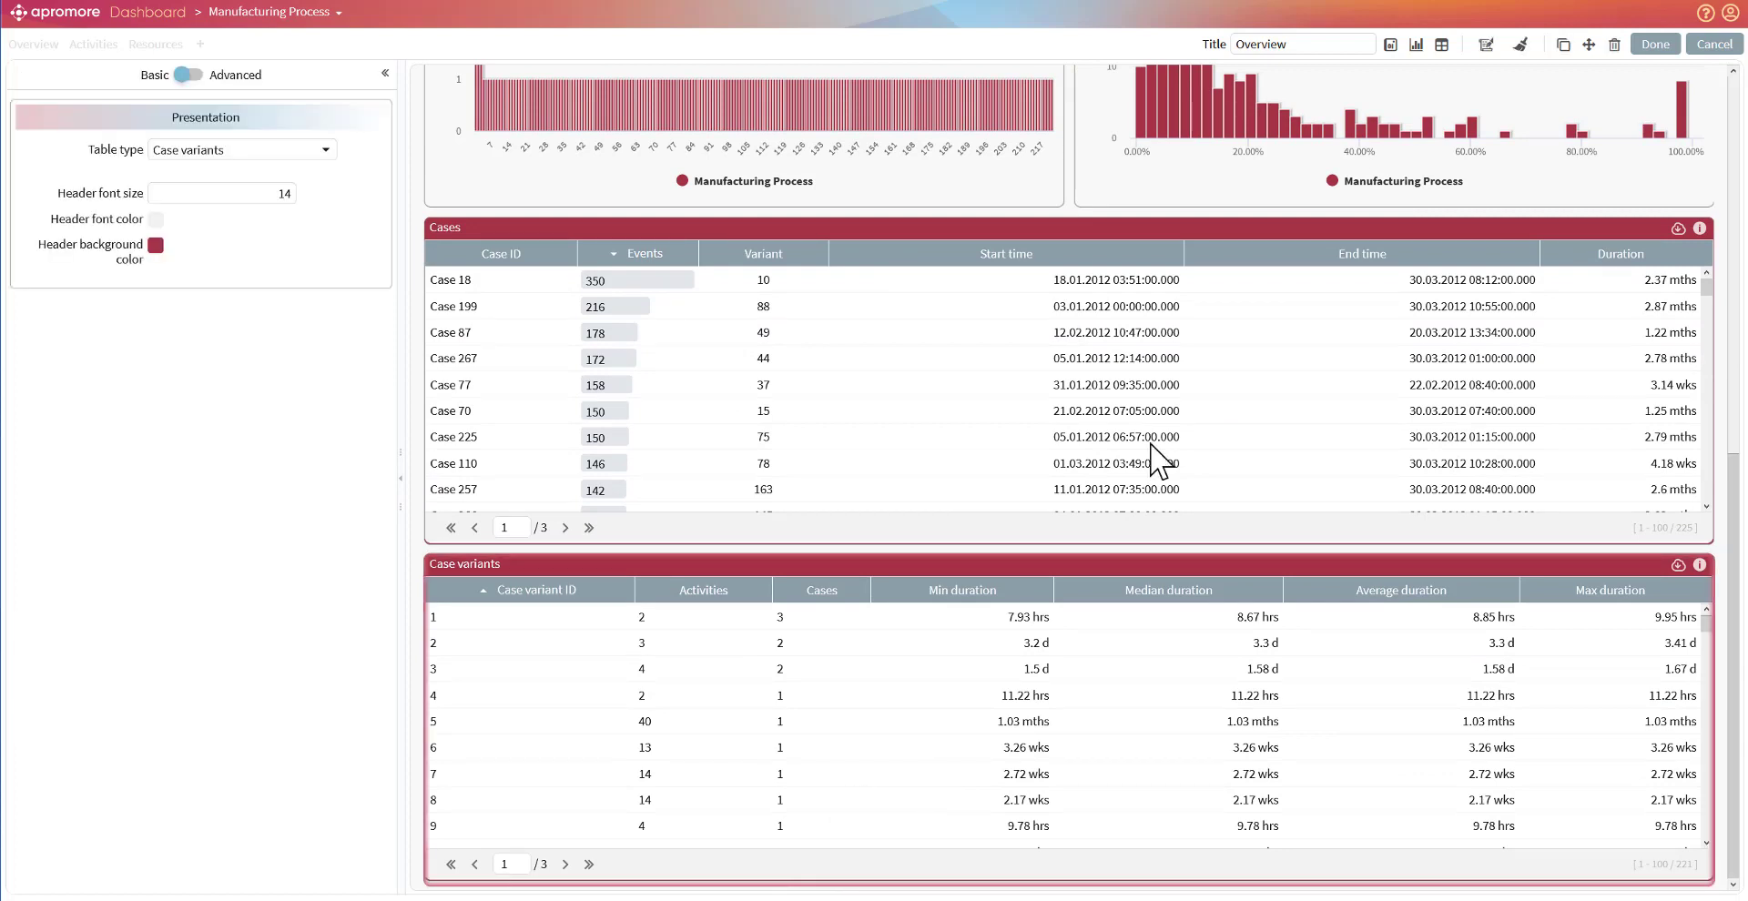
left_click(1442, 46)
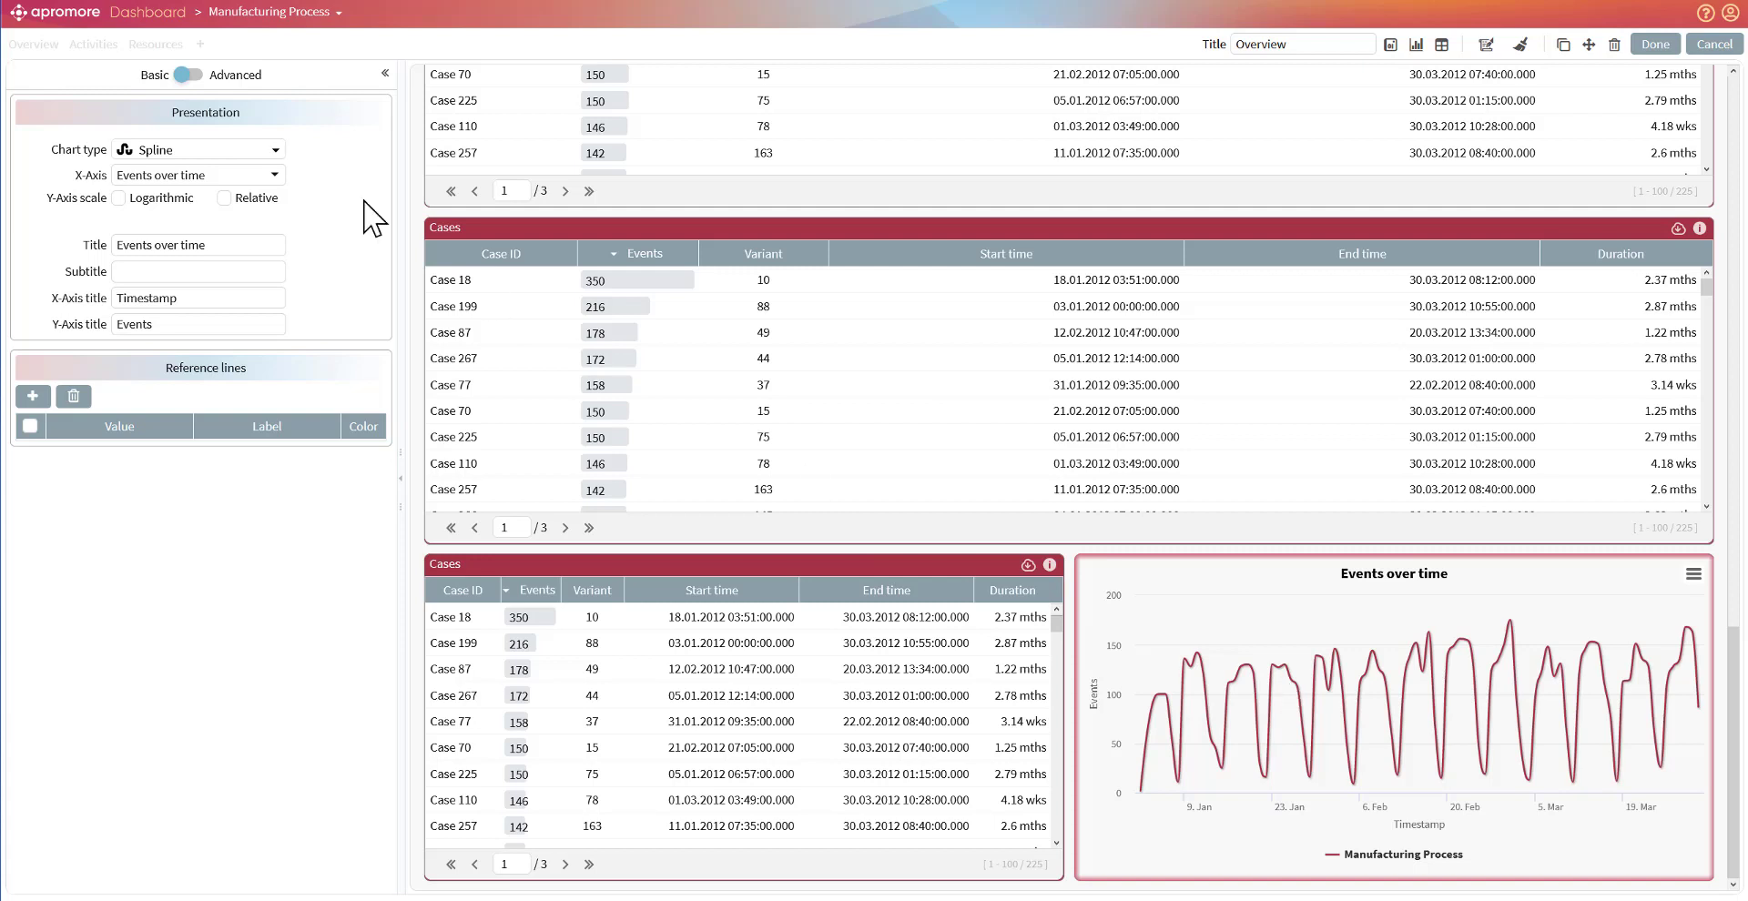
Try the Bar and Column chart types on the newly added Events over time chart.
left_click(246, 155)
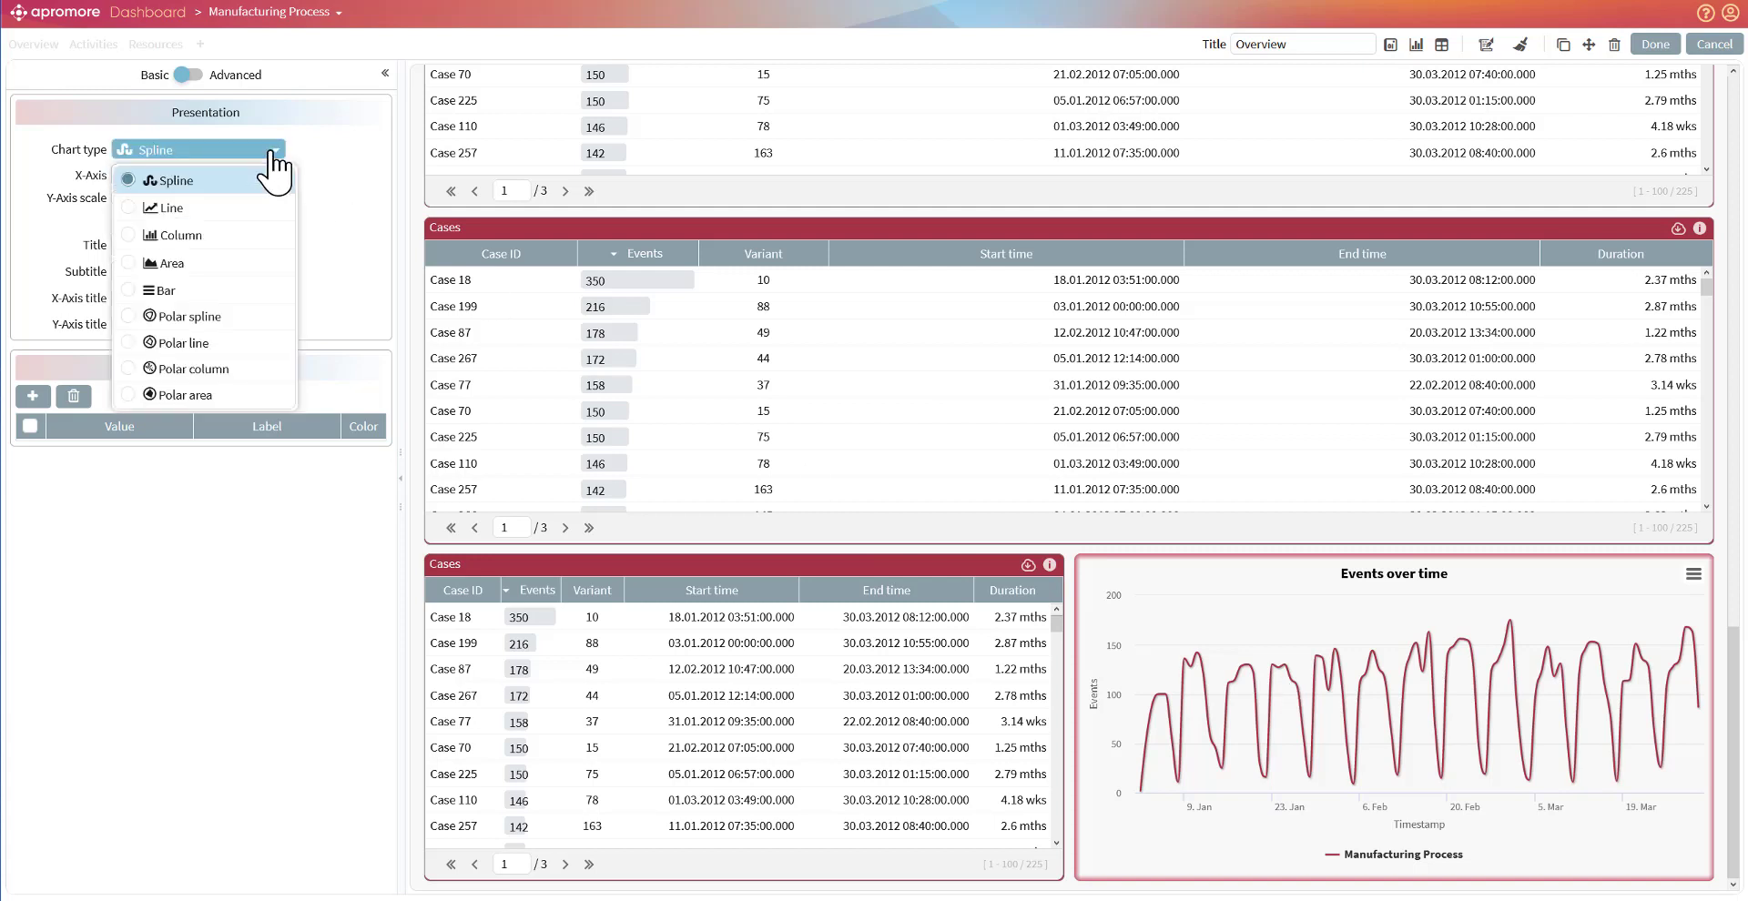
left_click(274, 150)
left_click(274, 154)
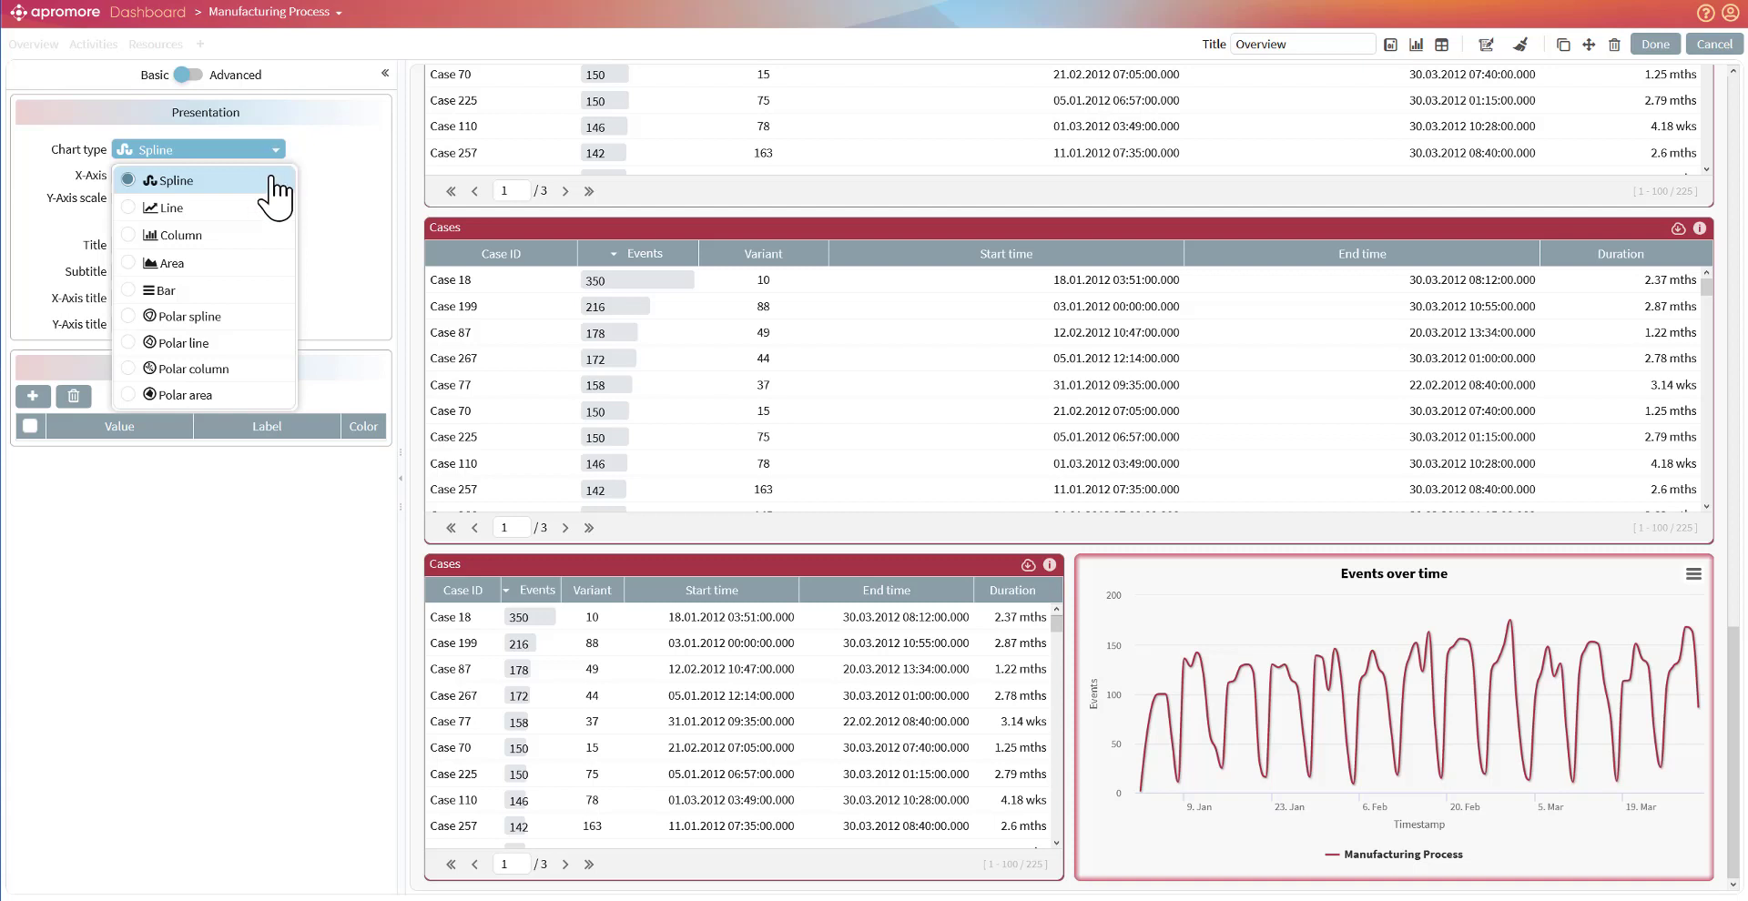
left_click(264, 292)
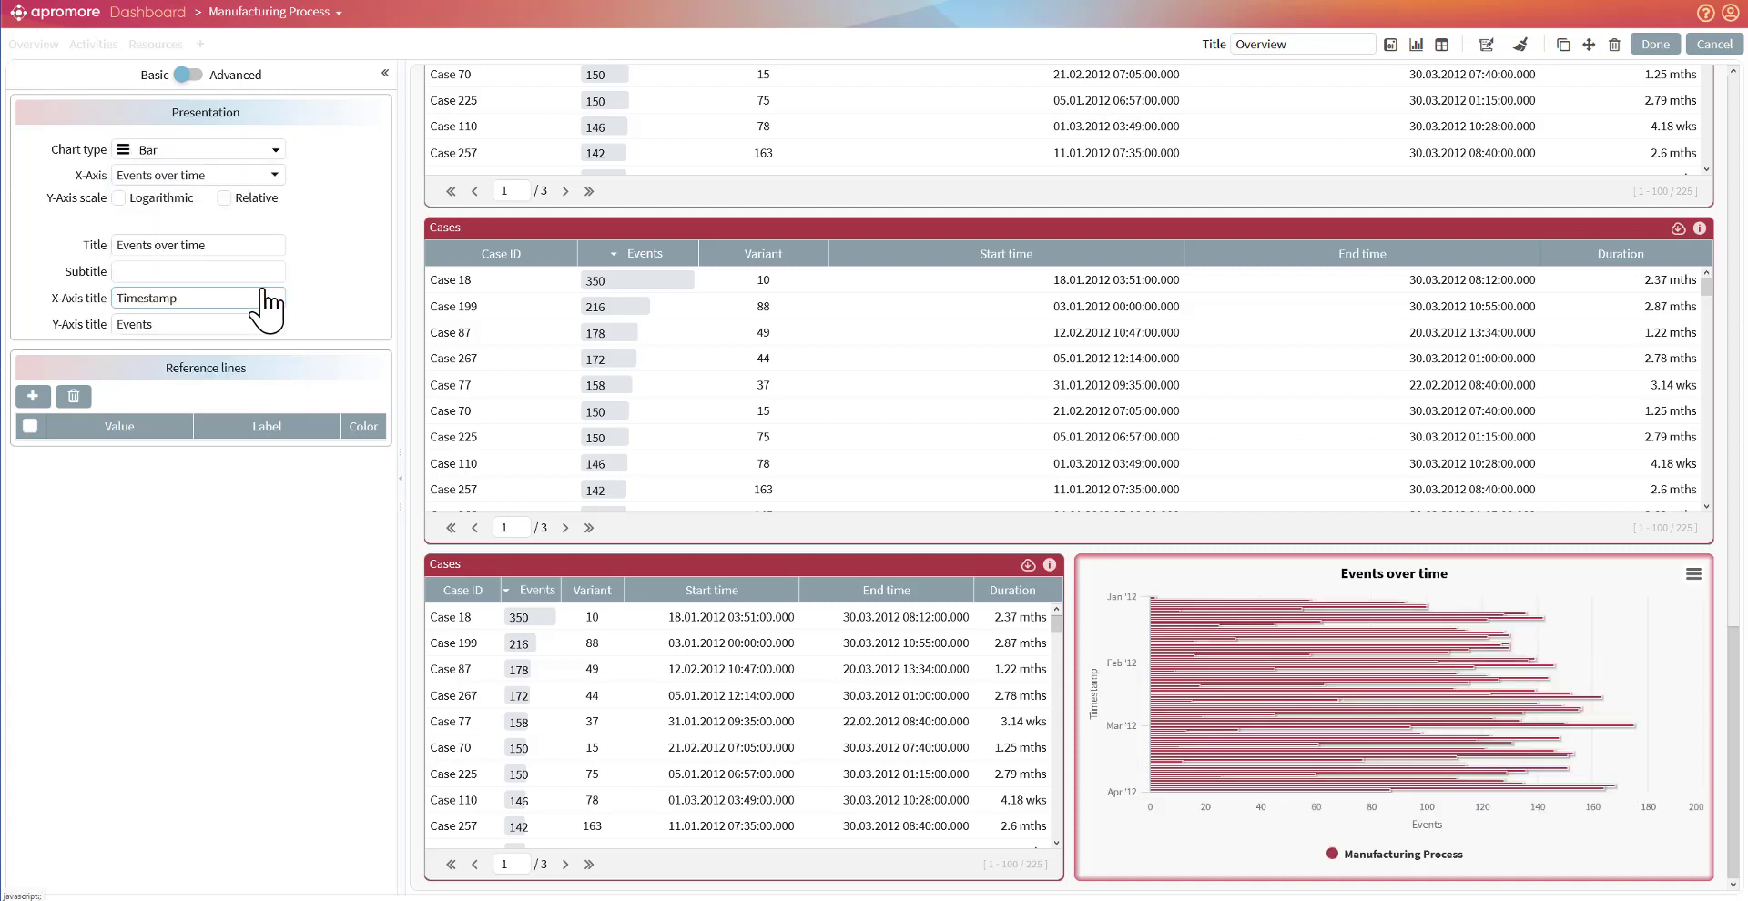
left_click(273, 152)
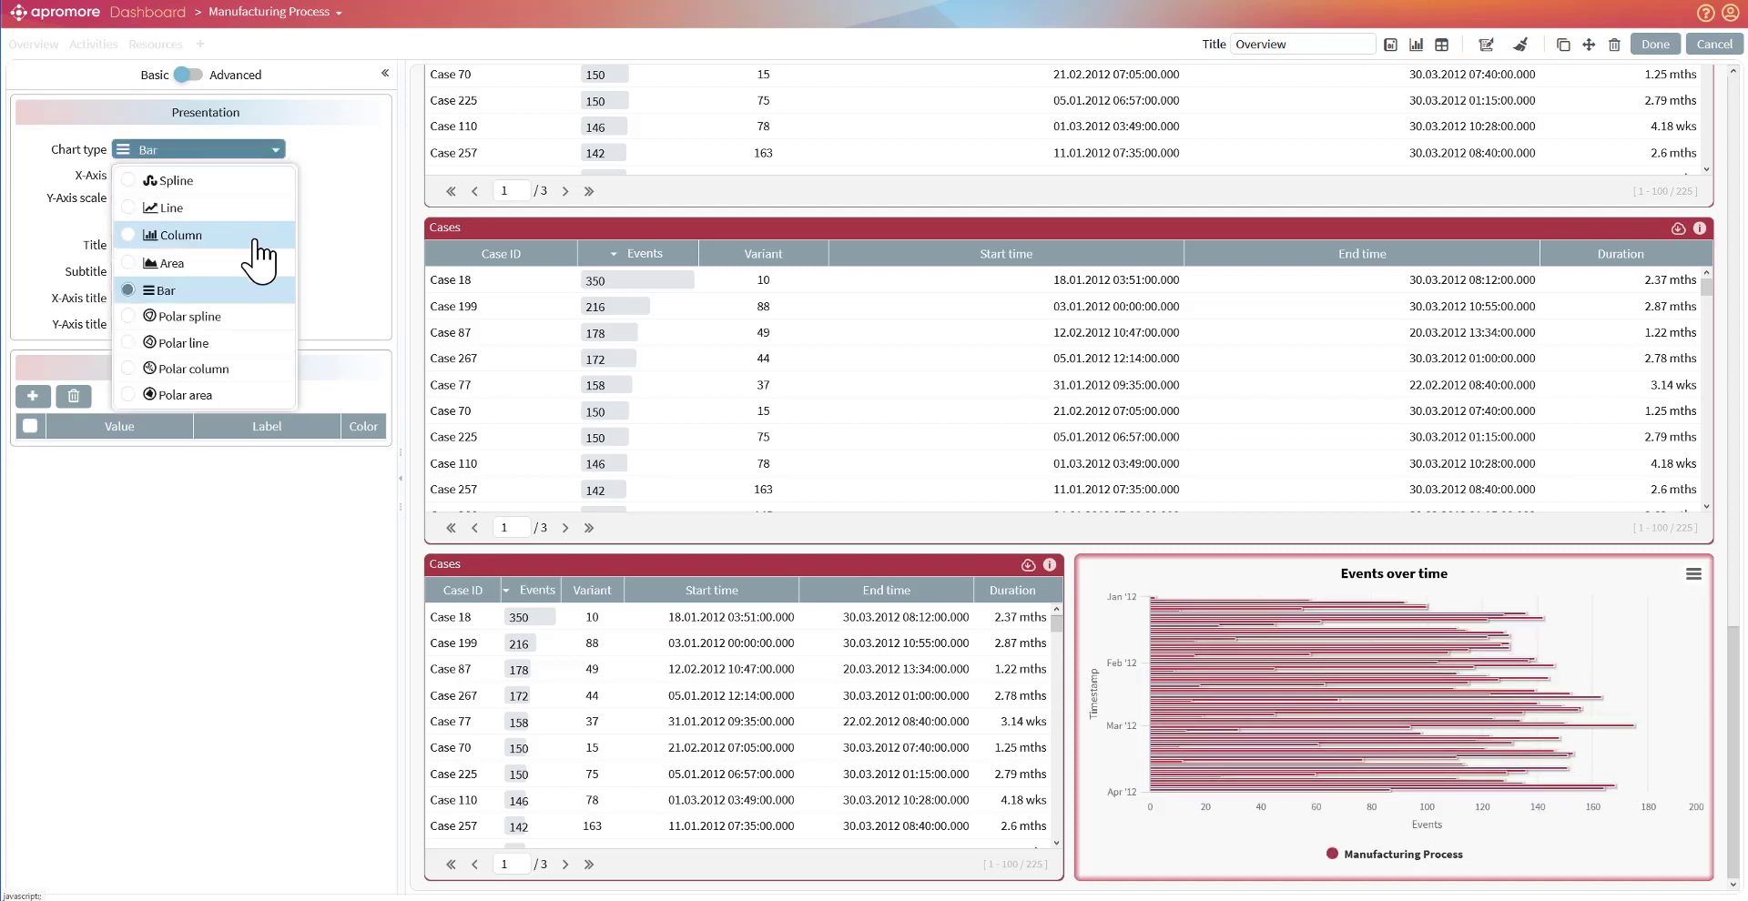
left_click(255, 235)
Make the new chart a Line chart with Average processing time as its X-axis, keeping the Day scale.
left_click(274, 153)
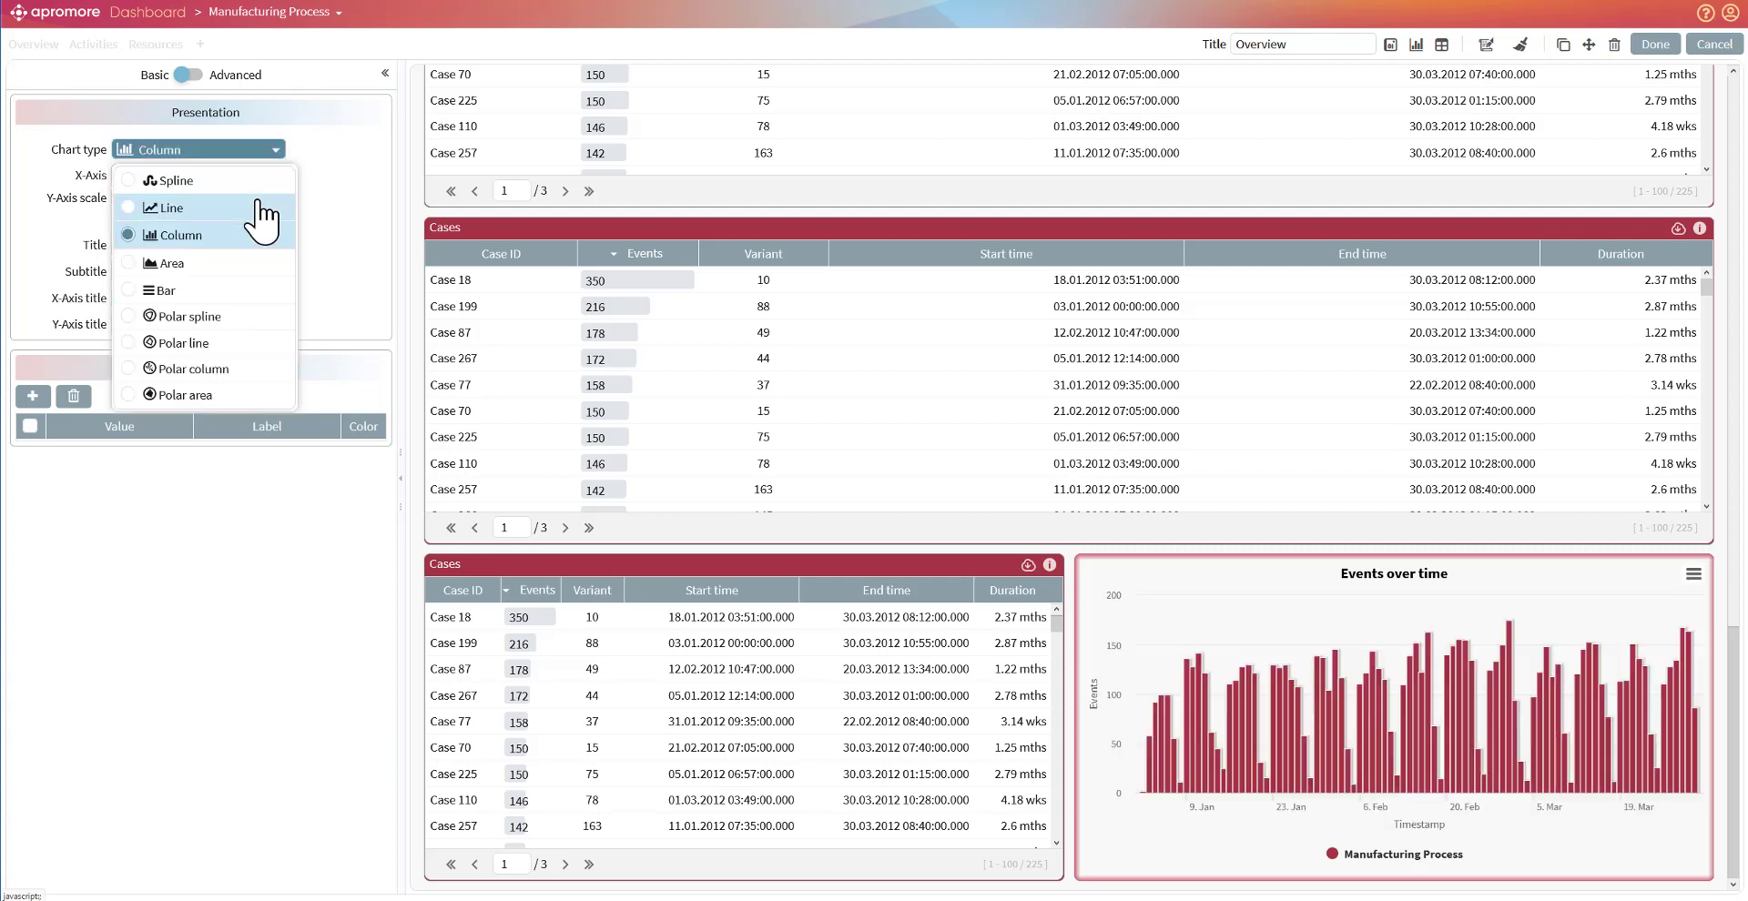
left_click(262, 210)
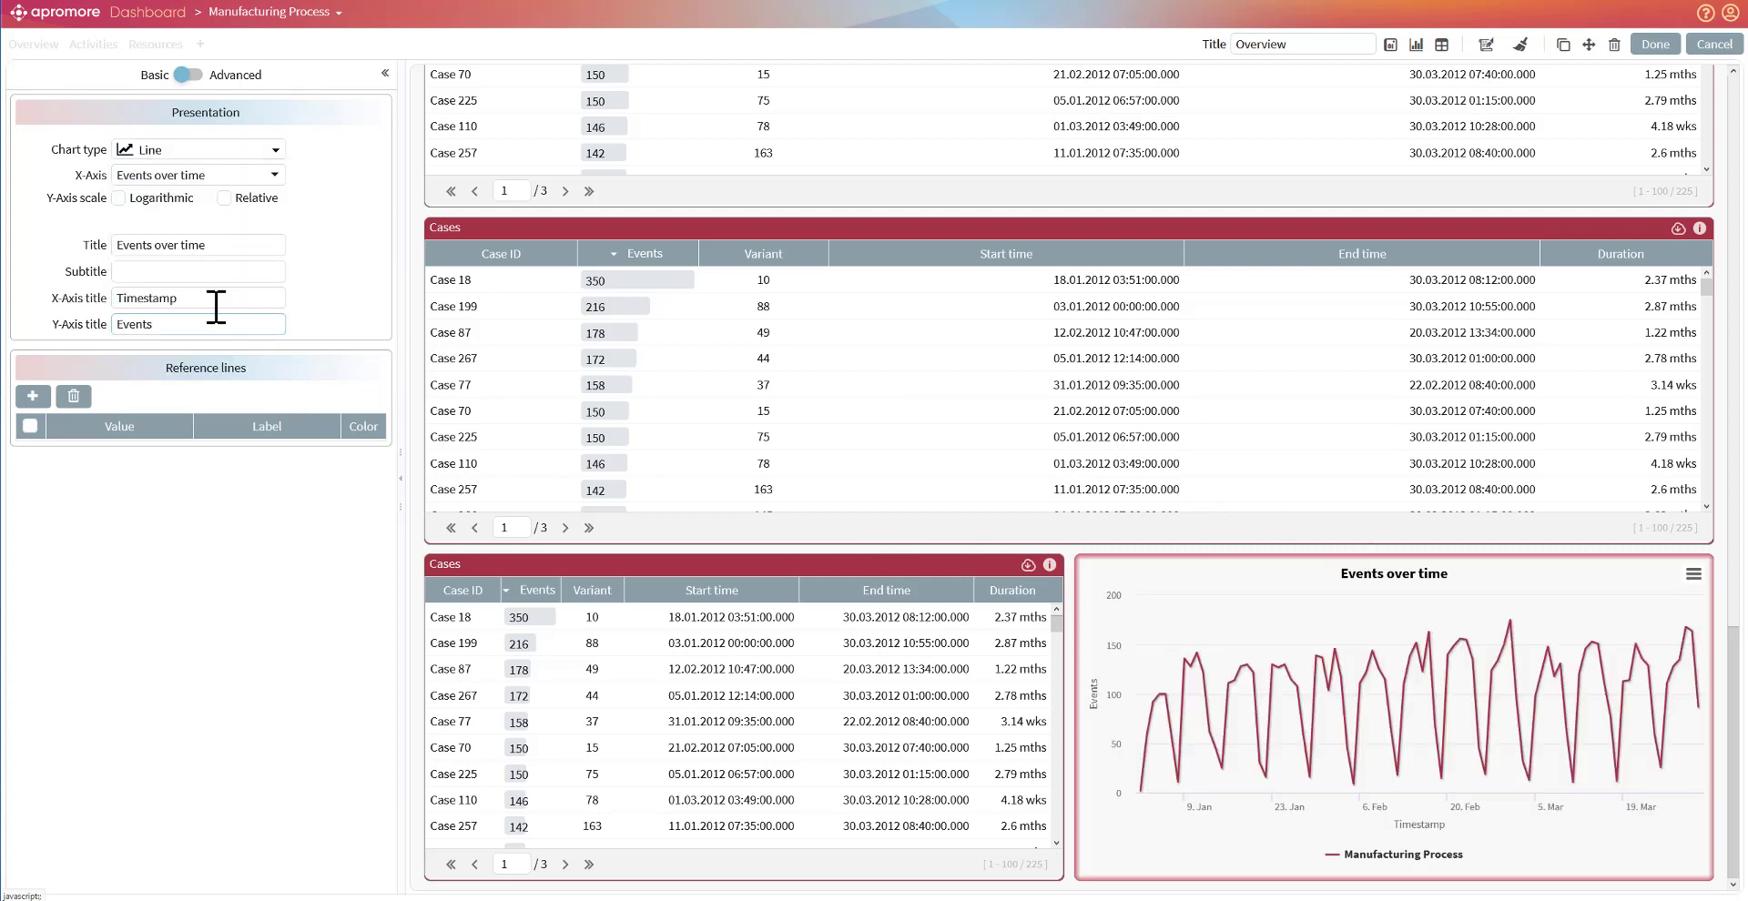
left_click(179, 181)
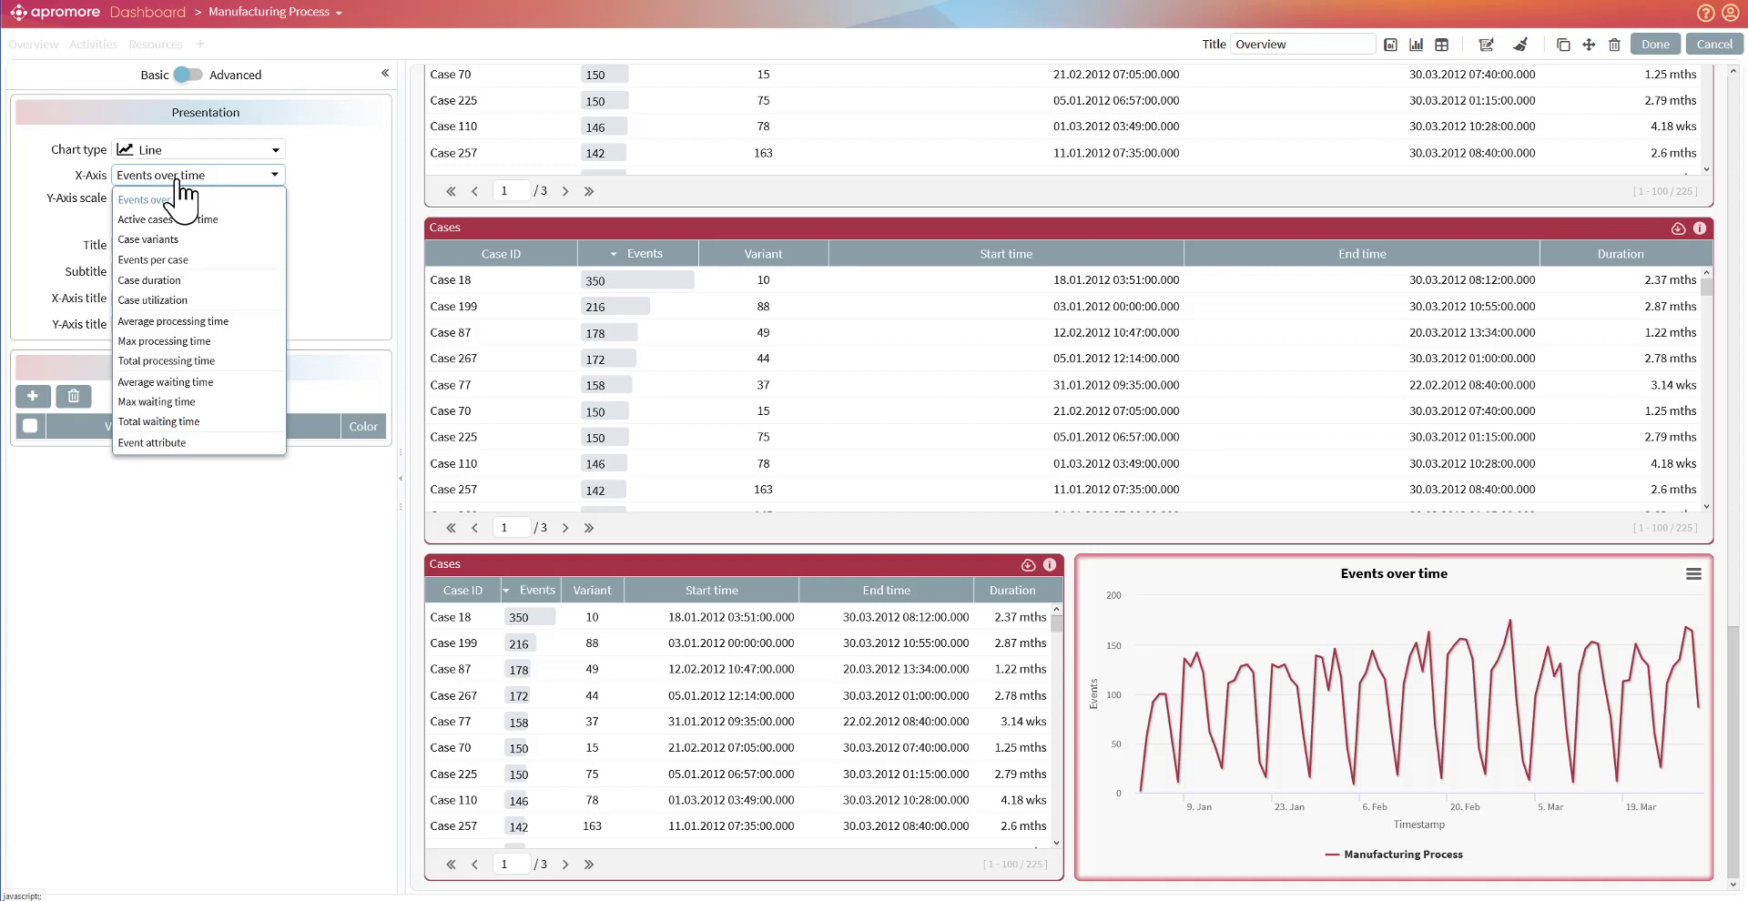
left_click(189, 321)
left_click(150, 201)
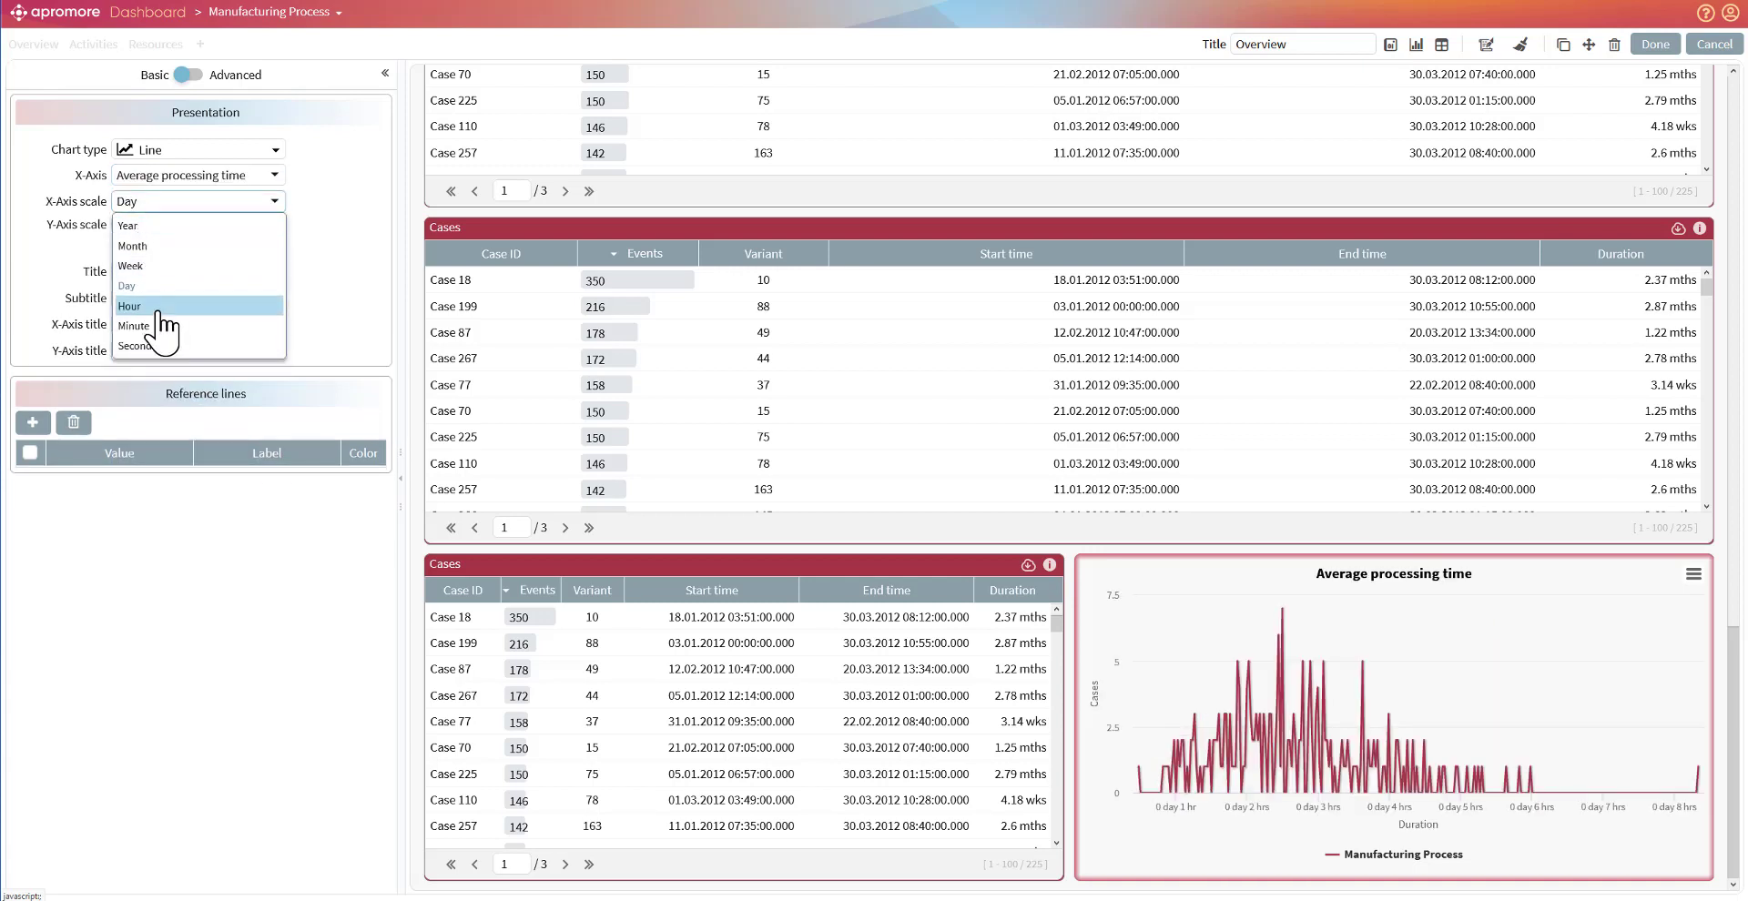
left_click(306, 237)
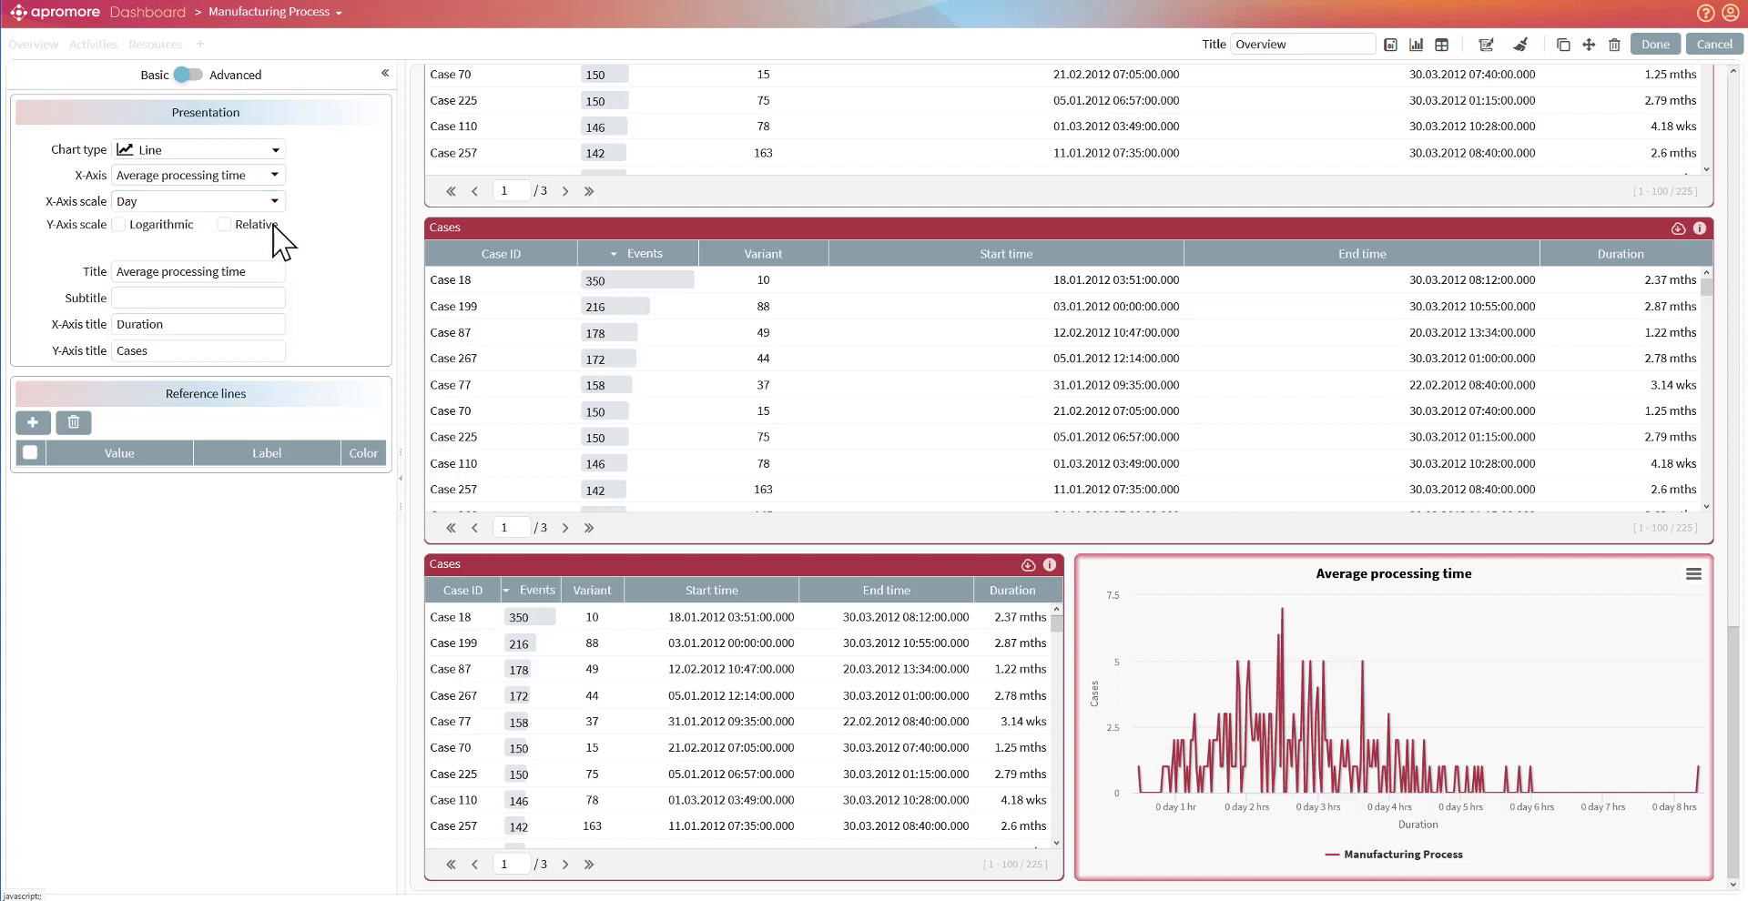
Try the Relative Y-axis scale on the Average processing time chart, then turn it off again.
left_click(224, 227)
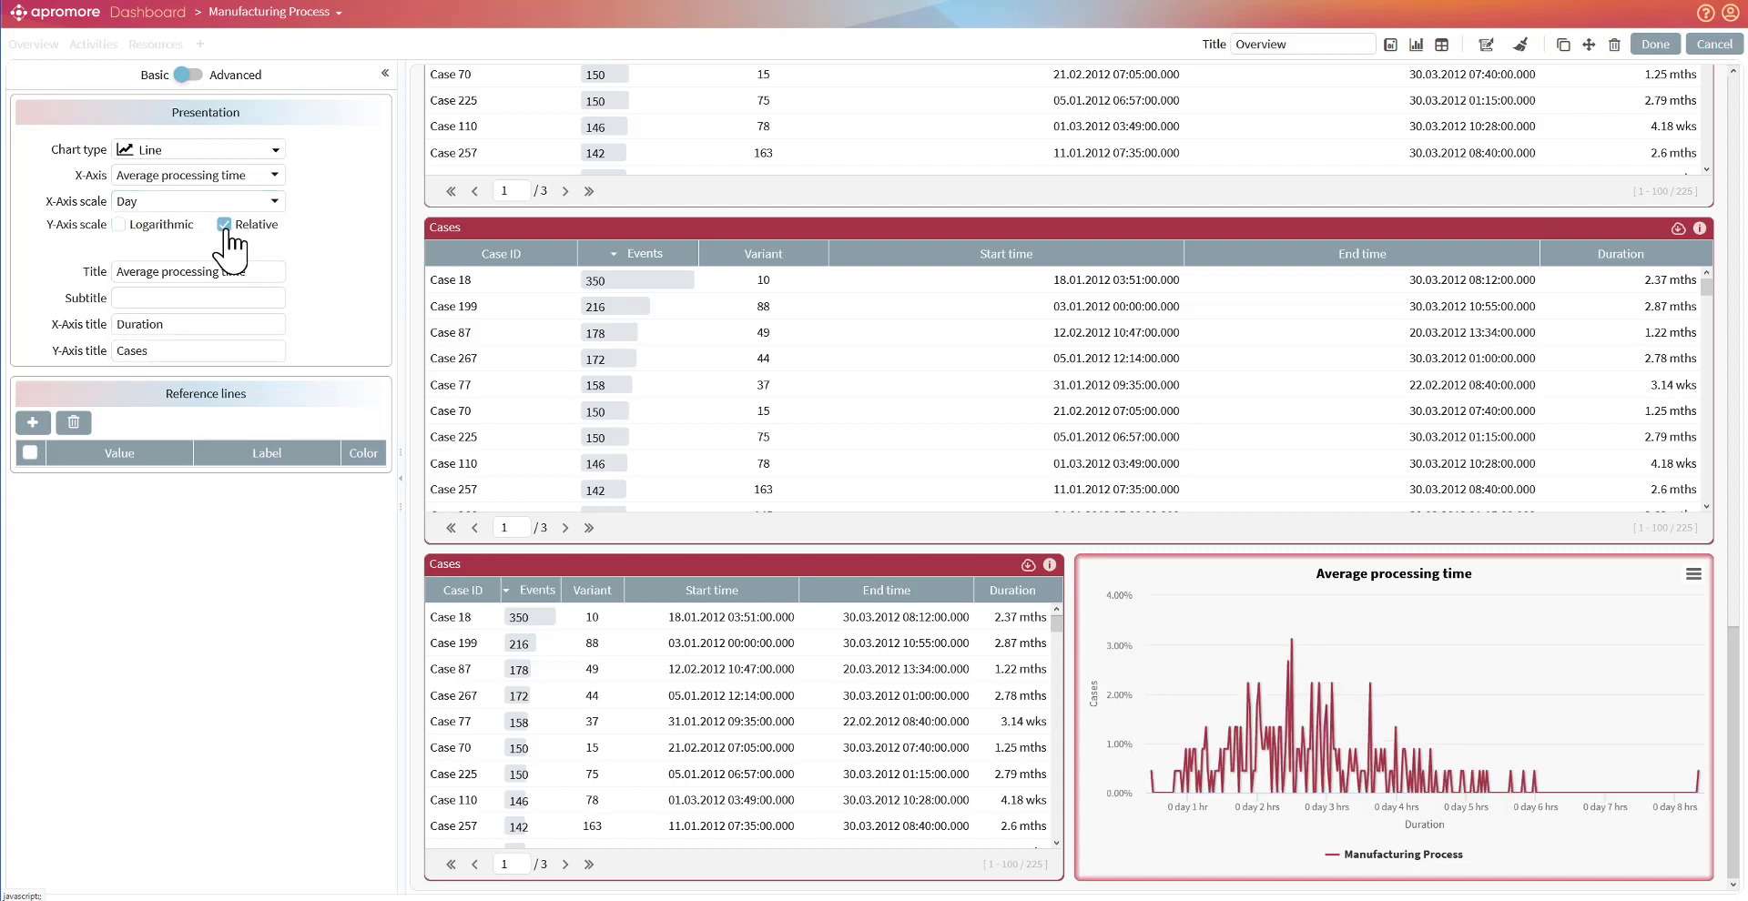
left_click(225, 227)
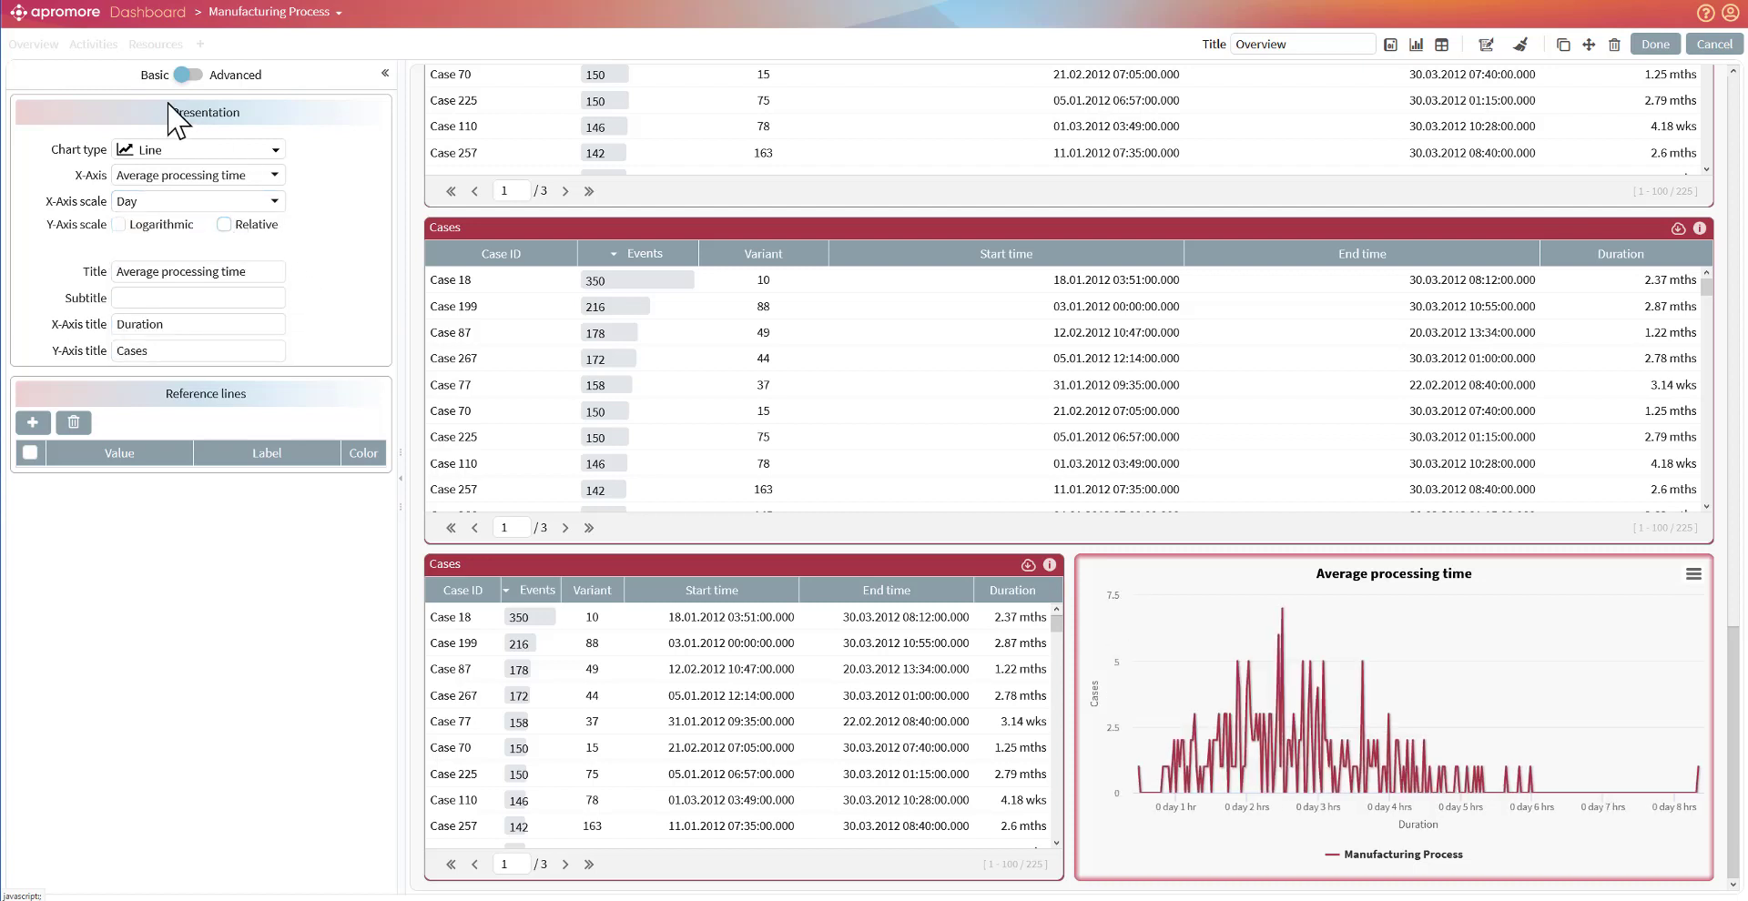
In the chart's advanced settings, define a log filter retaining cases whose Activity is Milling - Machine 16 or Milling - Machine 8.
left_click(189, 75)
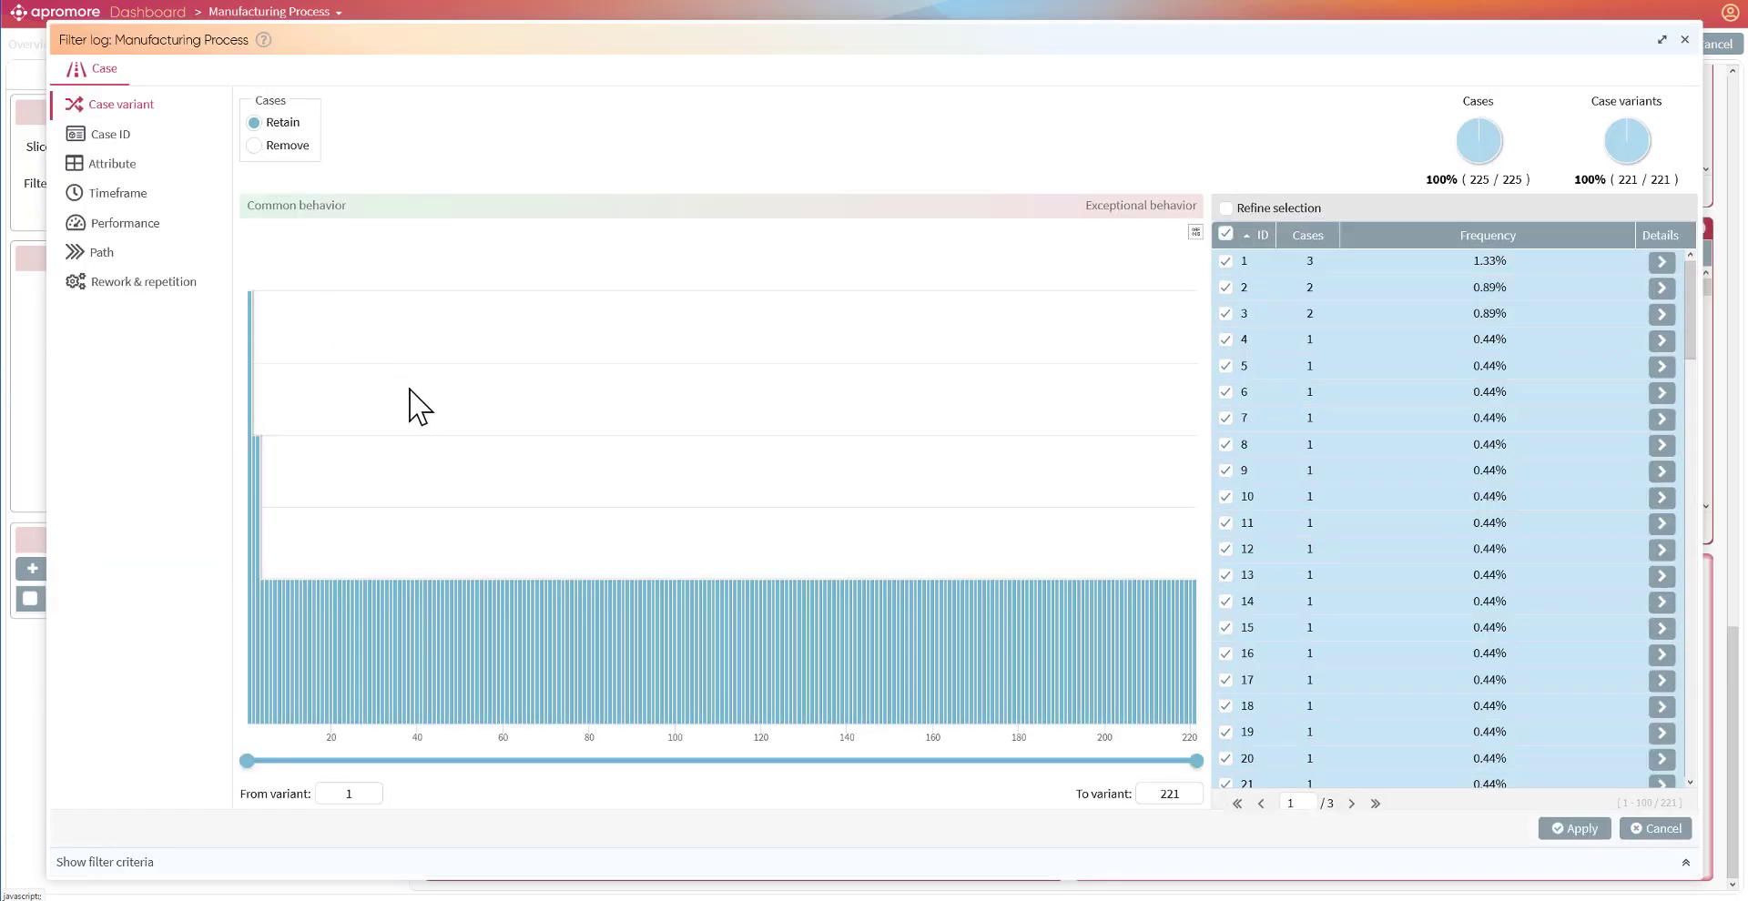
left_click(109, 156)
scroll(520, 619, "down", 3)
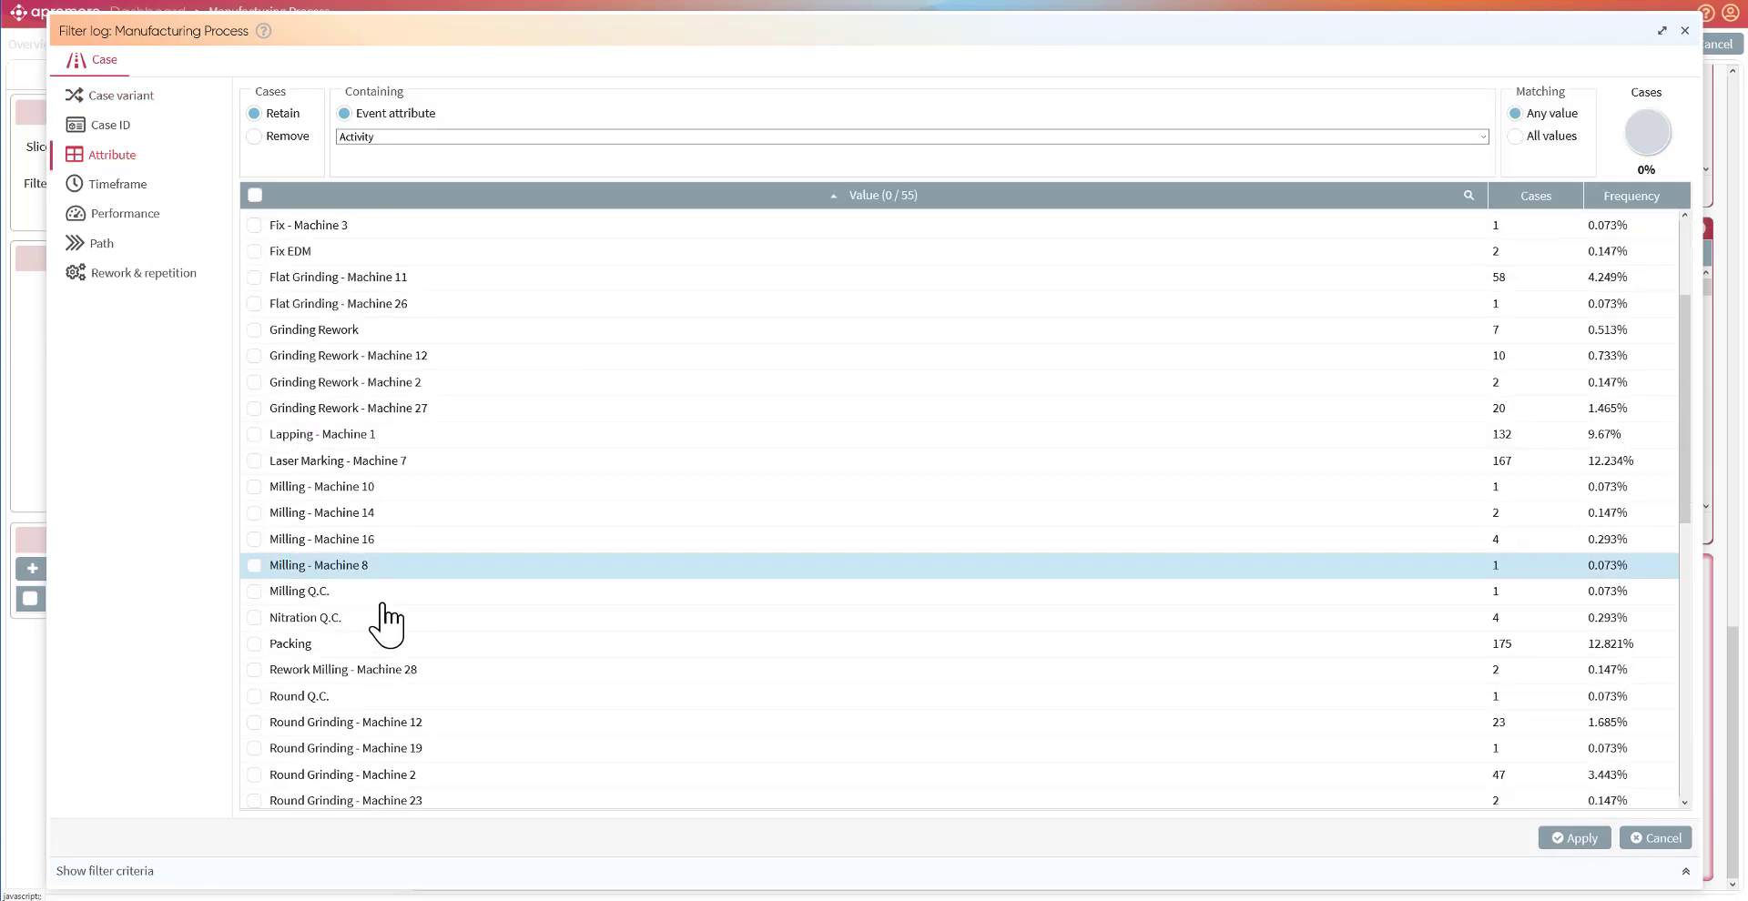
left_click(256, 532)
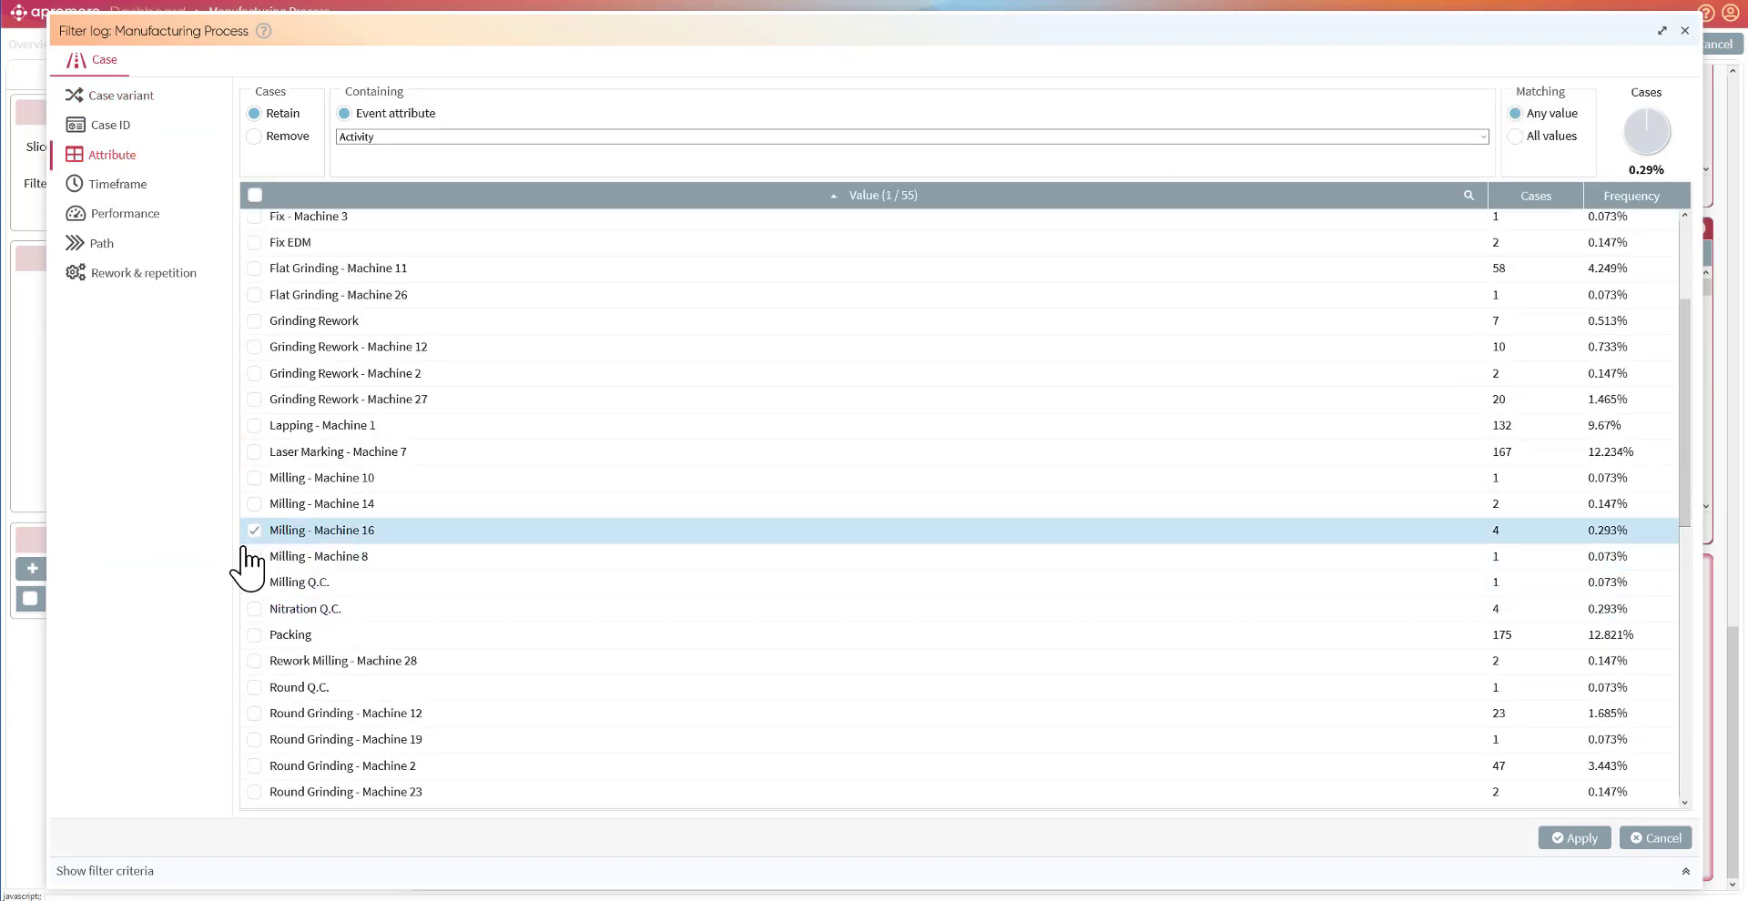
left_click(255, 557)
left_click(1580, 836)
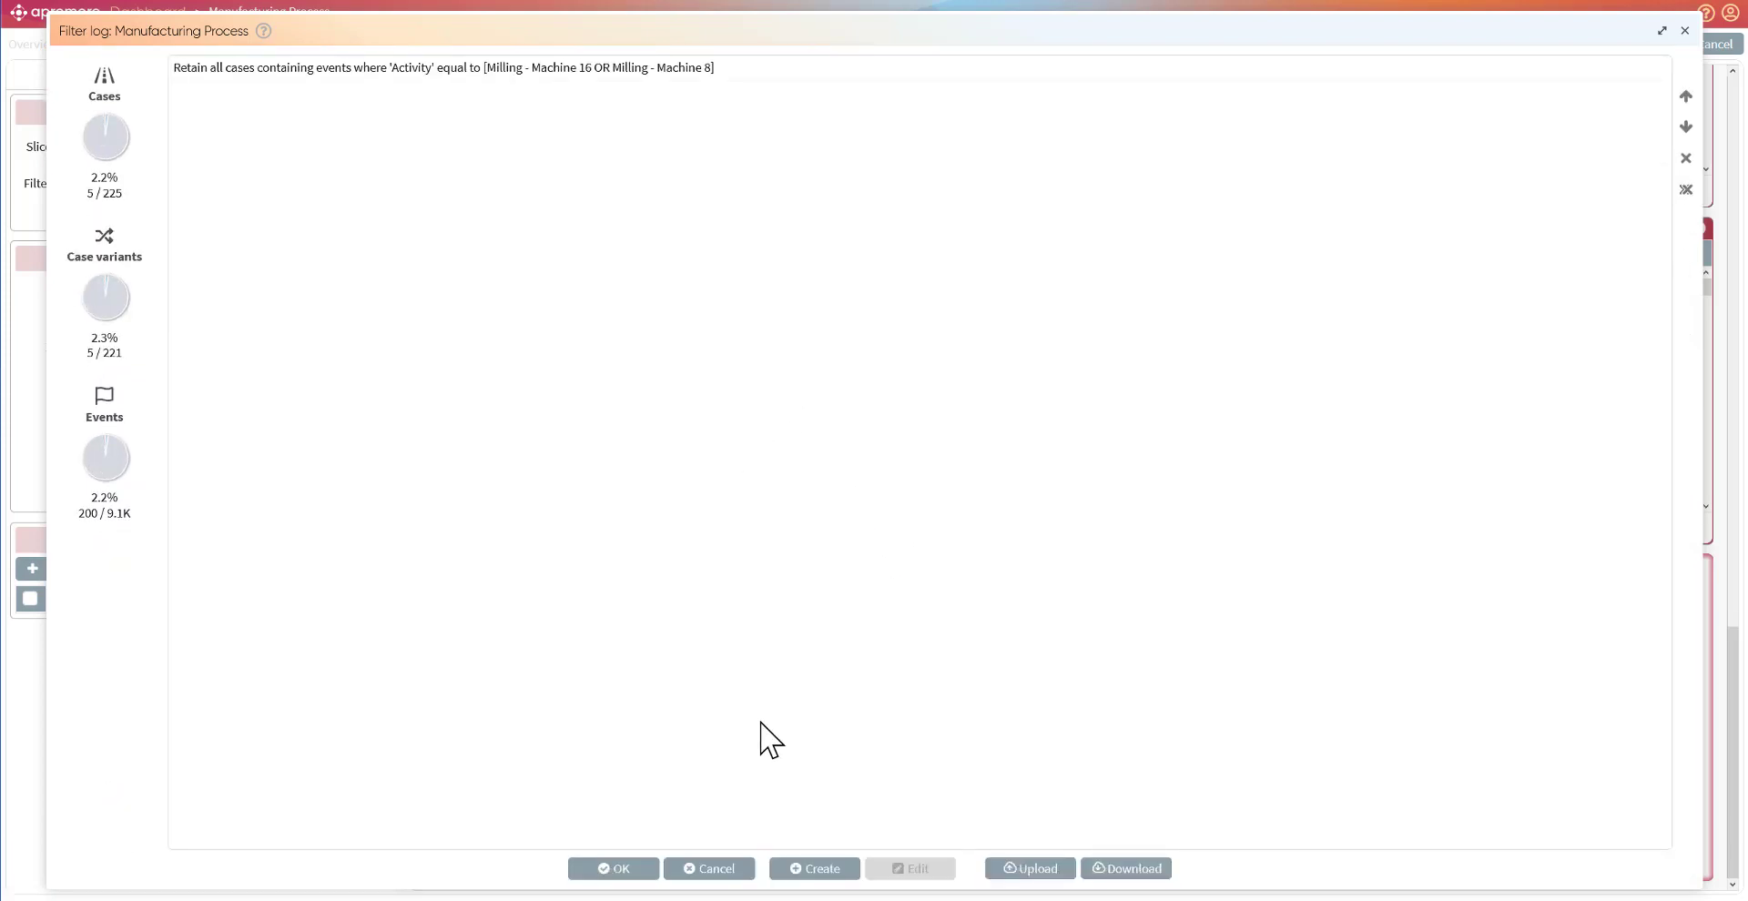
left_click(616, 871)
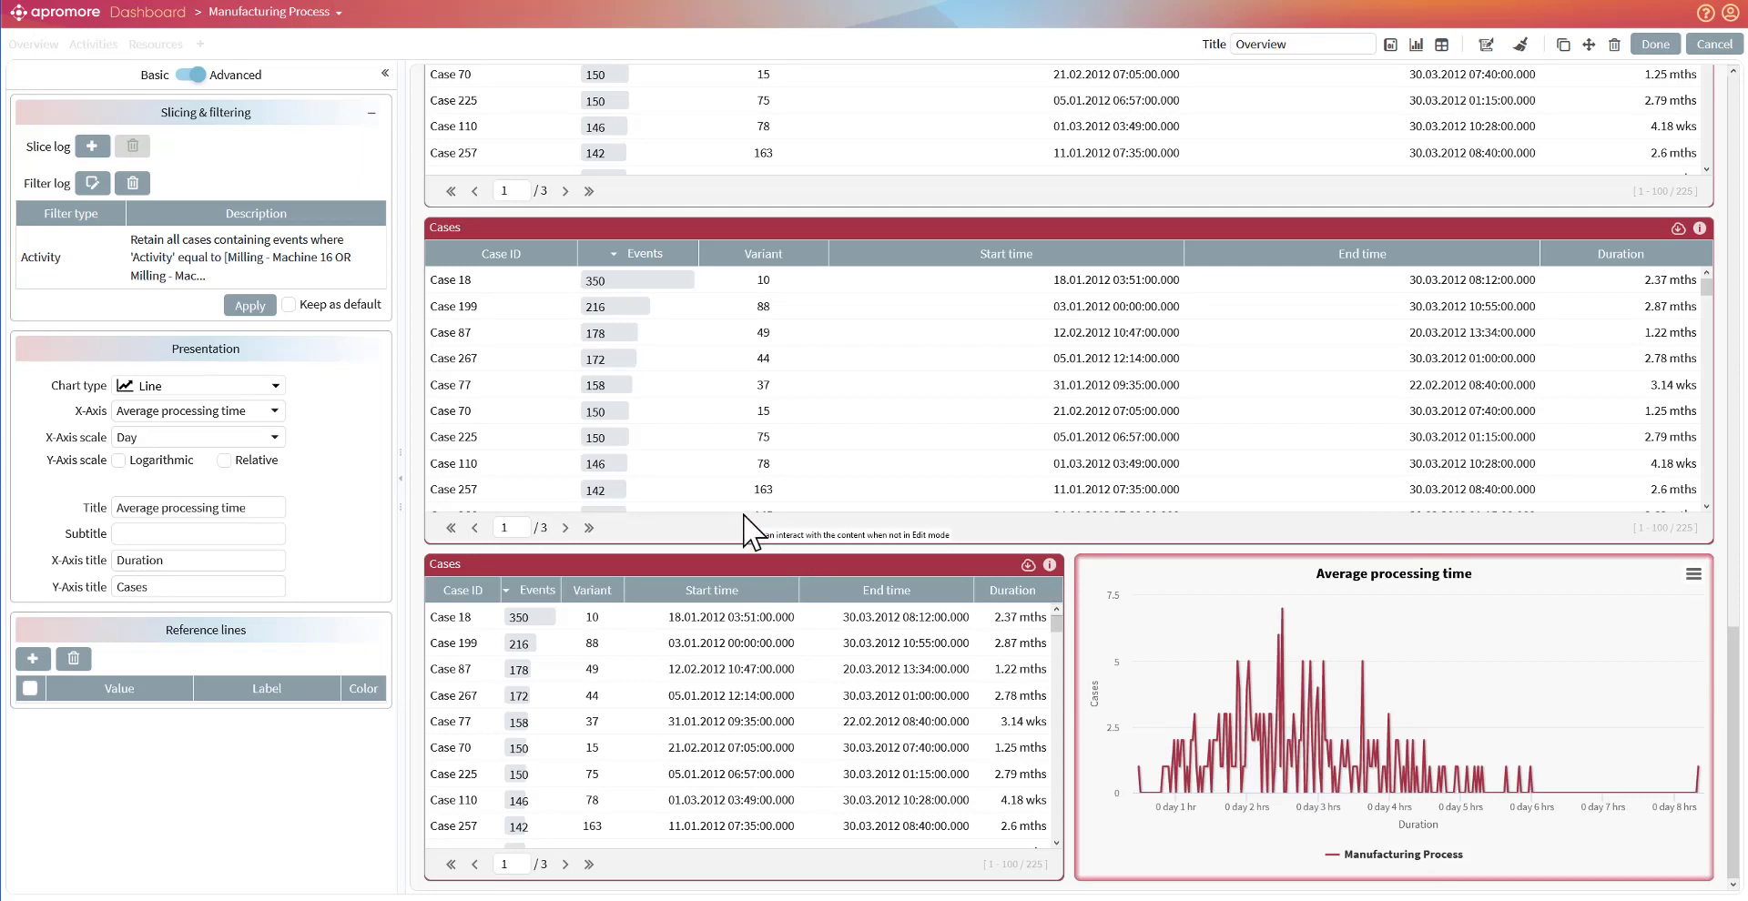
Turn the half-width Cases table into an Event attribute table, try the Resource attribute, settle on Rework, and finish editing the dashboard.
left_click(721, 579)
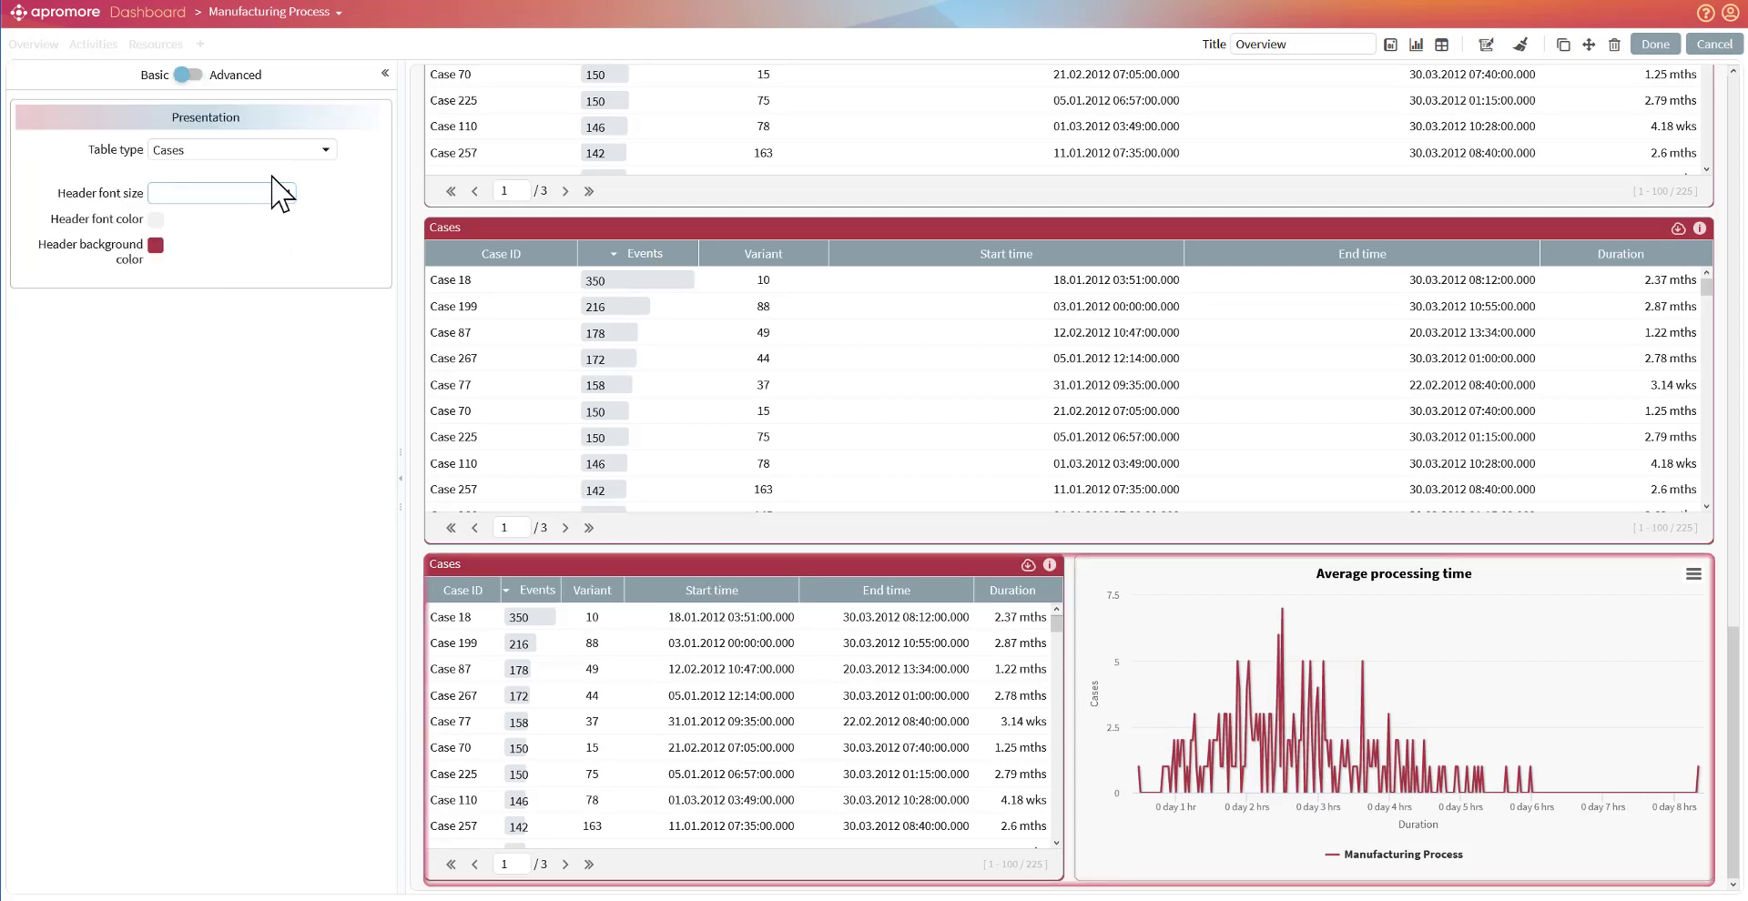
left_click(255, 151)
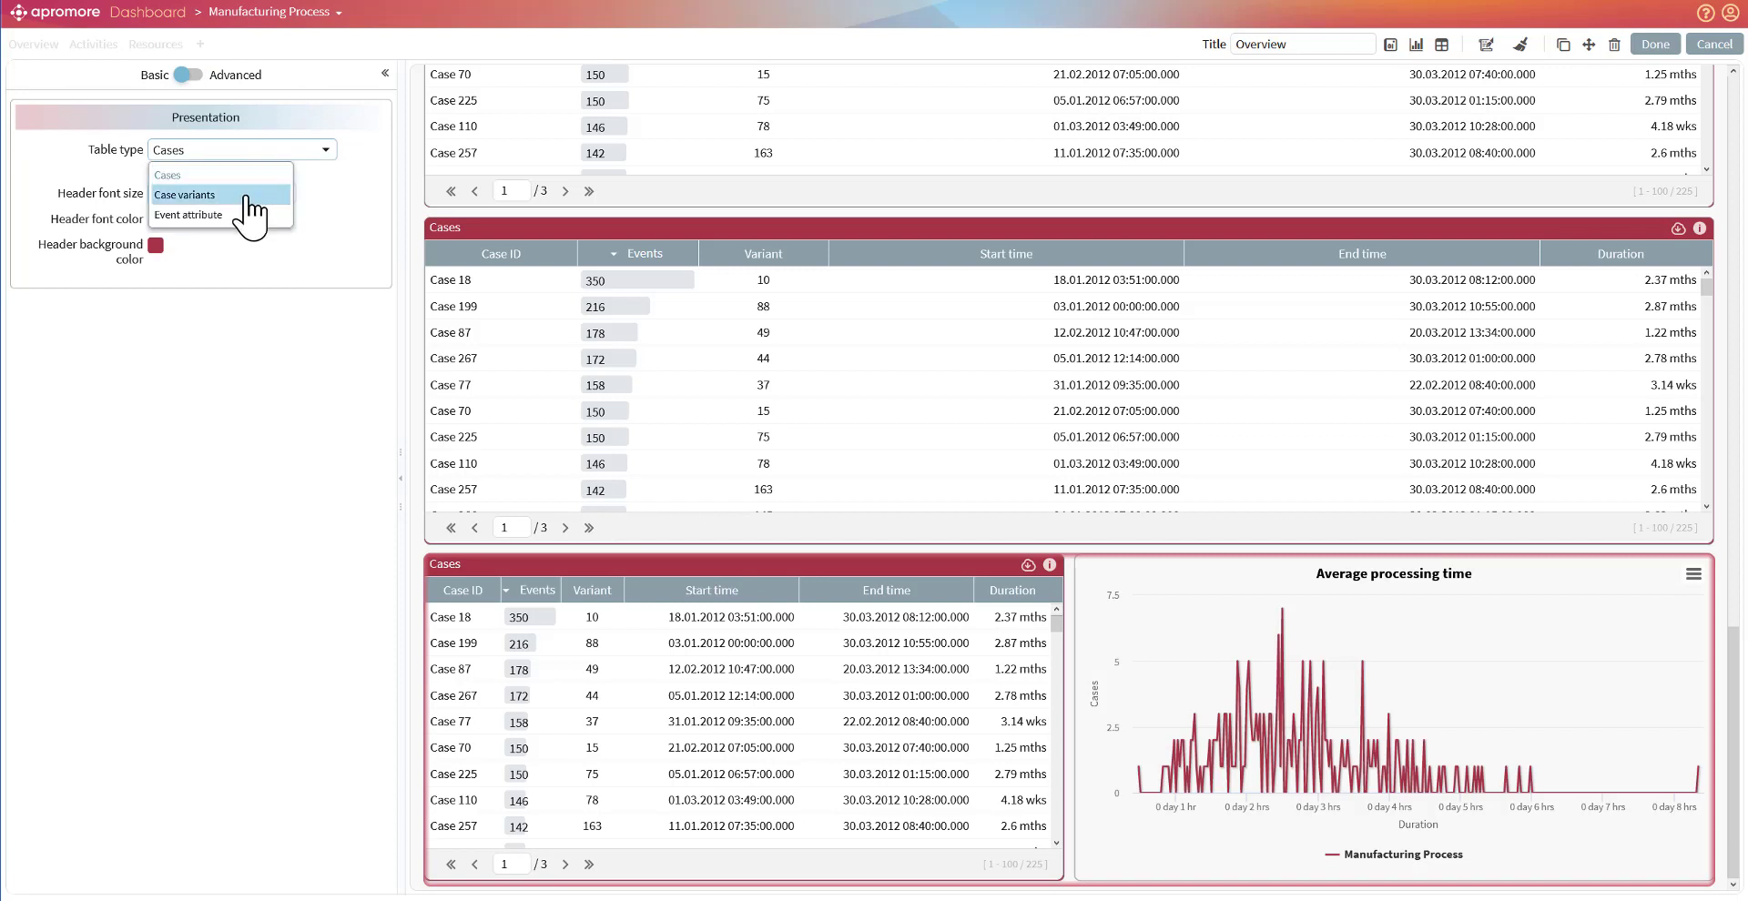
left_click(241, 215)
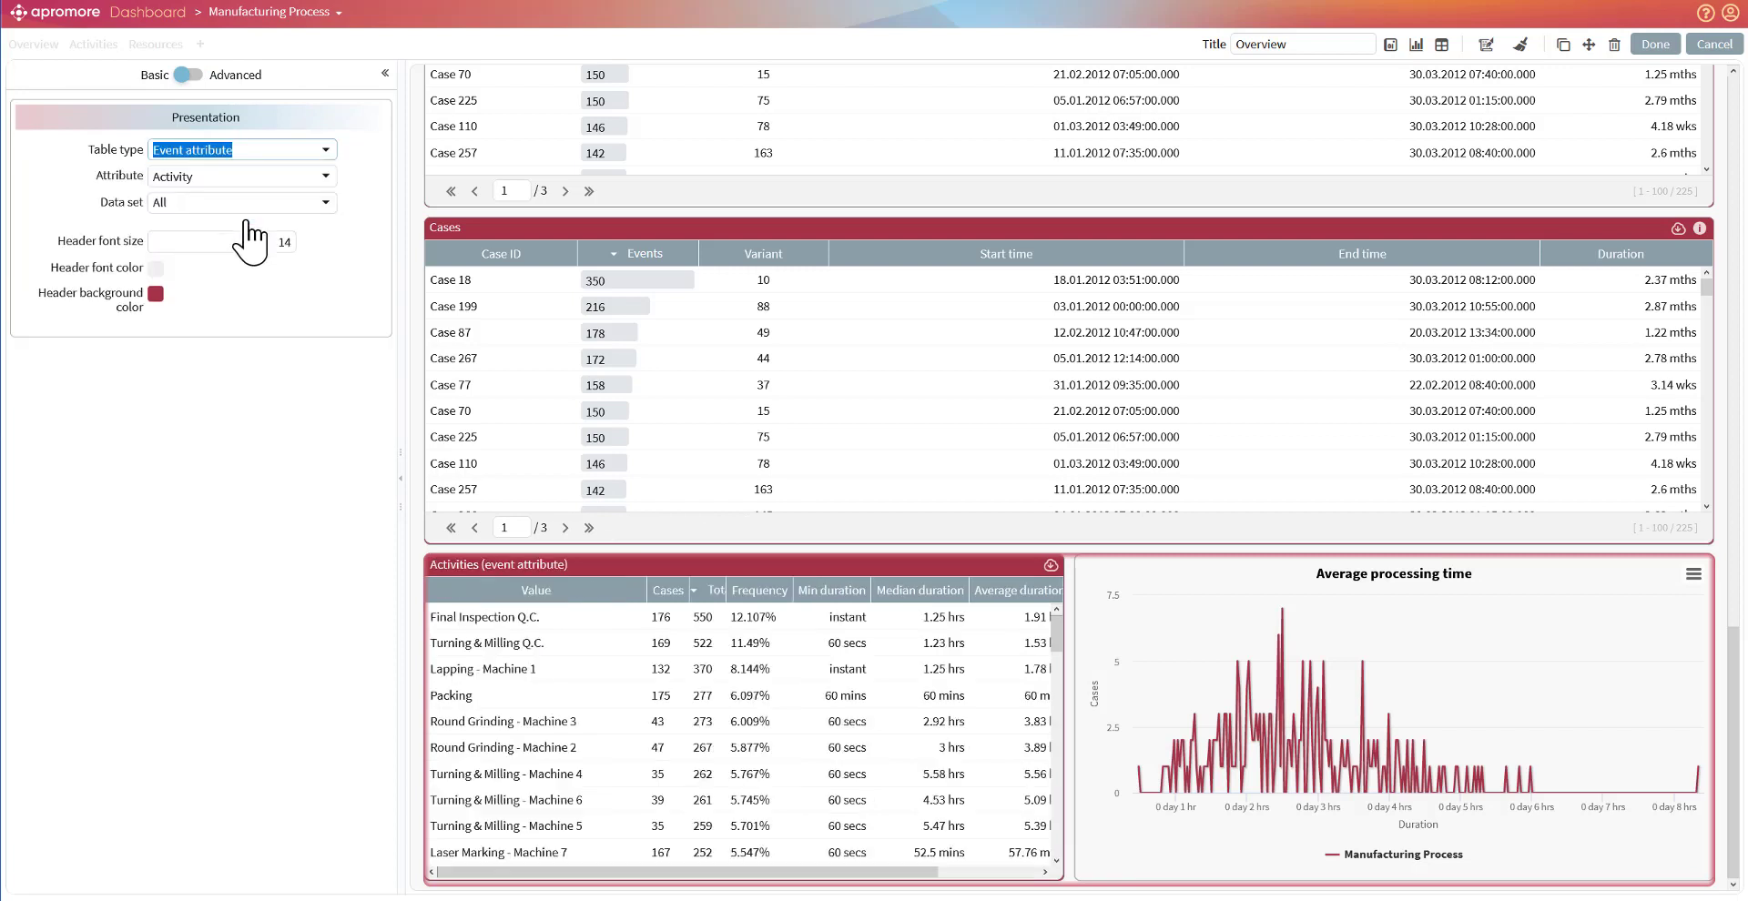
left_click(246, 176)
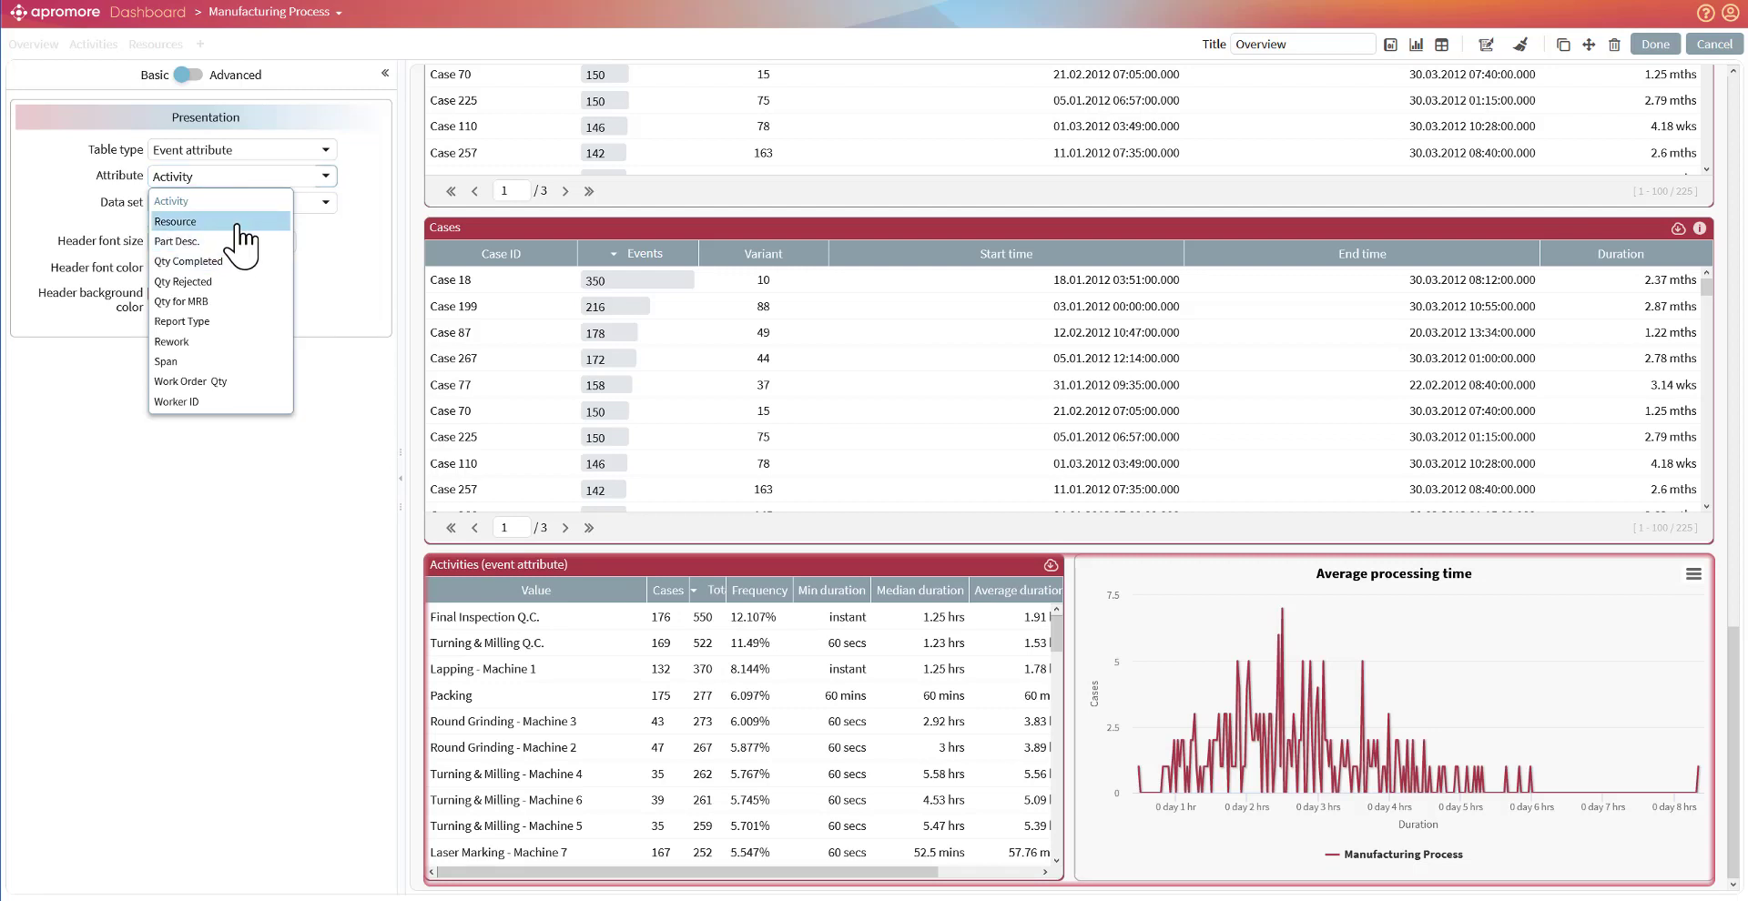
left_click(239, 223)
left_click(237, 182)
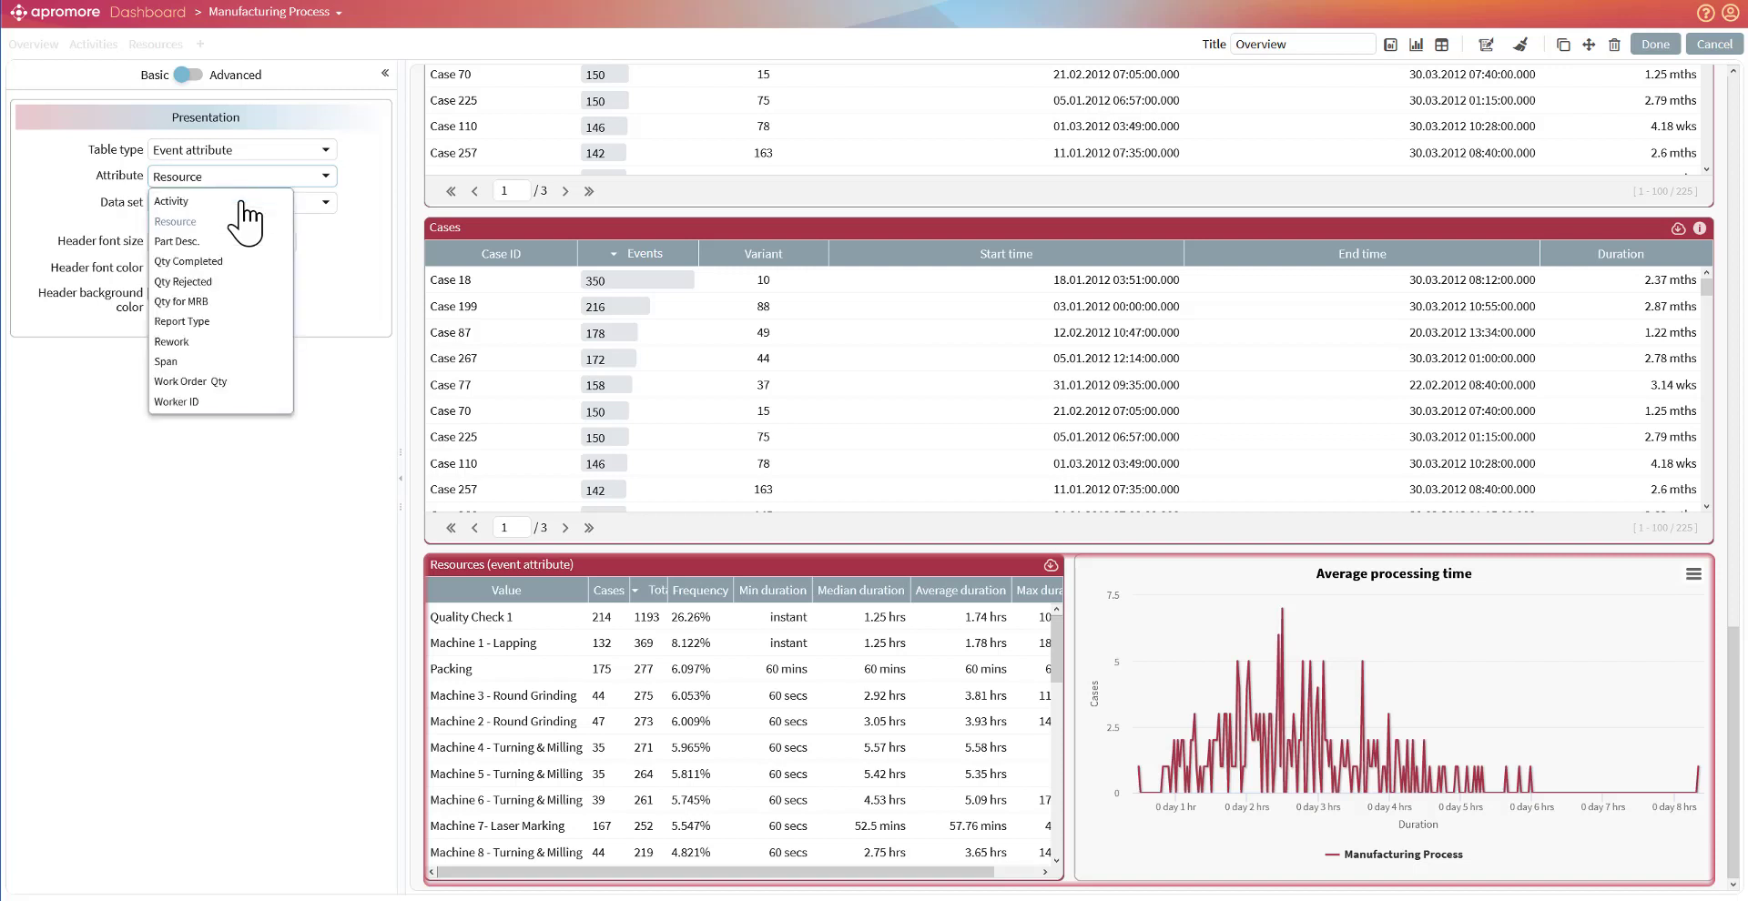
left_click(229, 343)
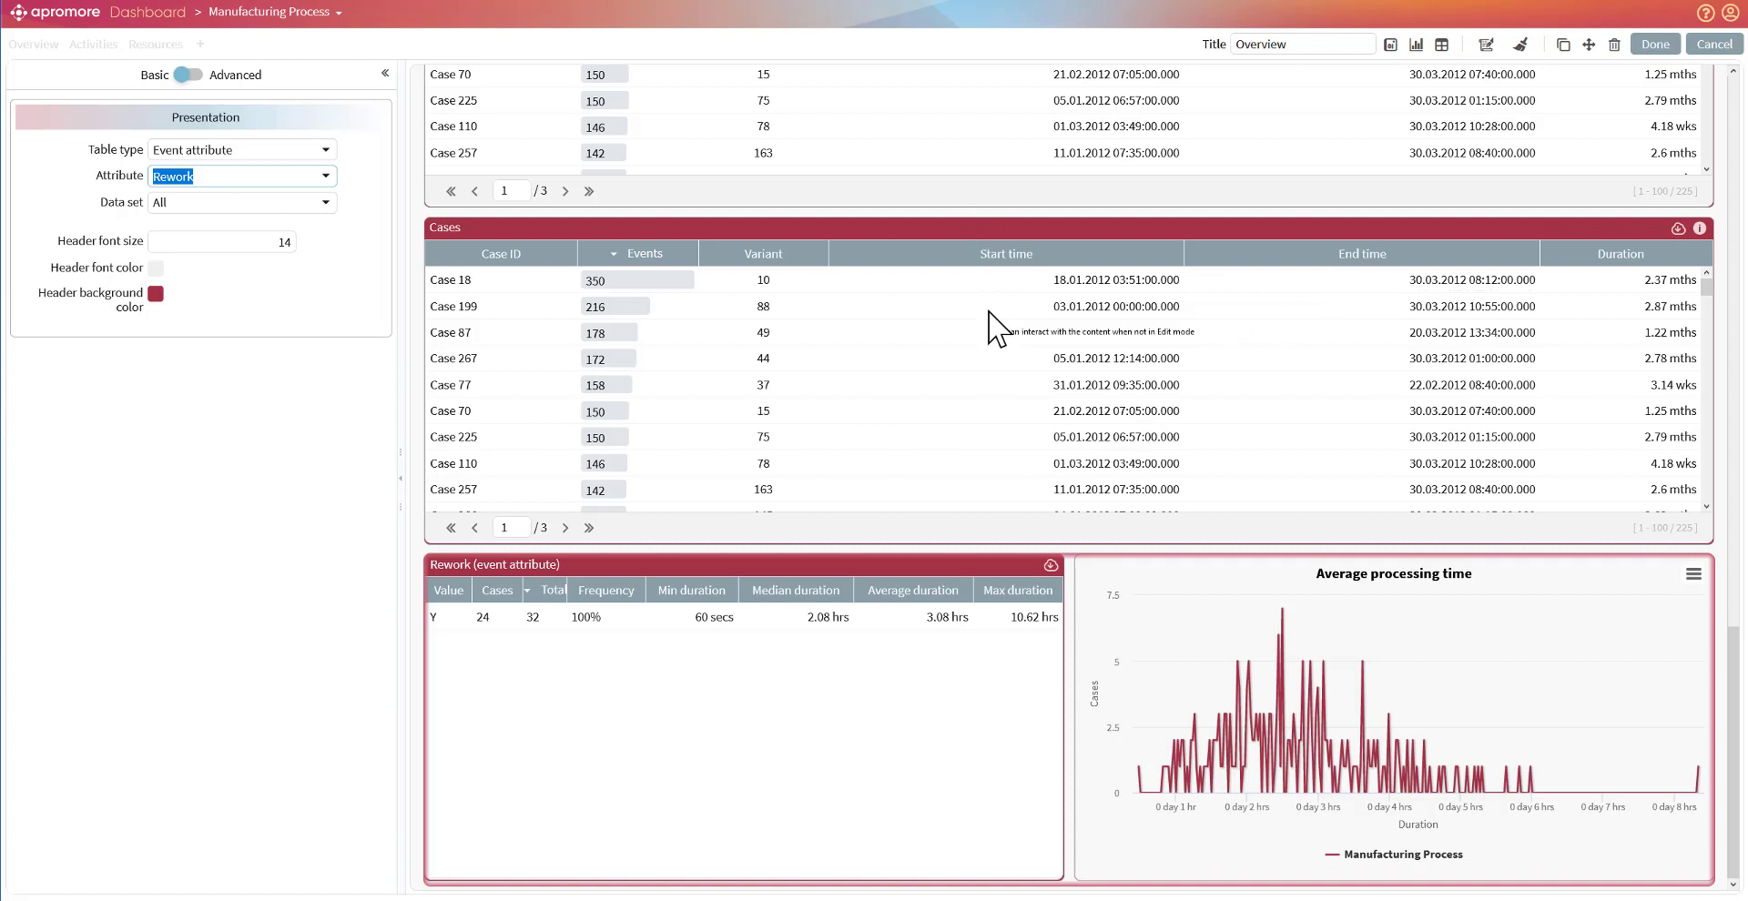
scroll(816, 373, "up", 15)
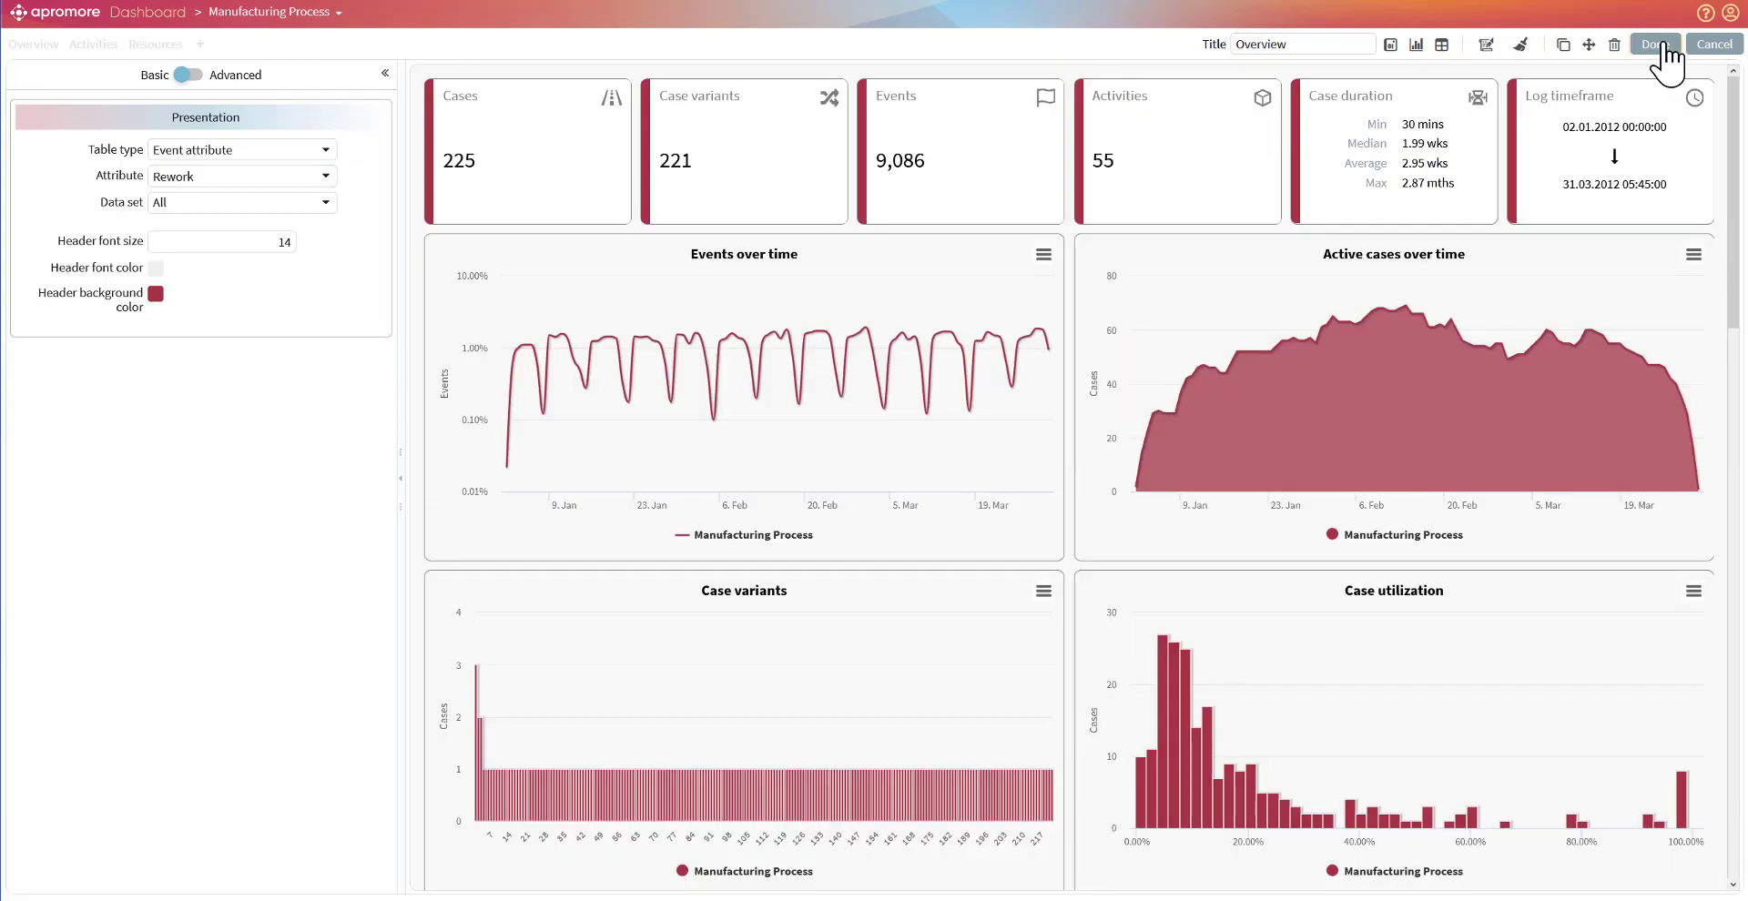
left_click(1655, 46)
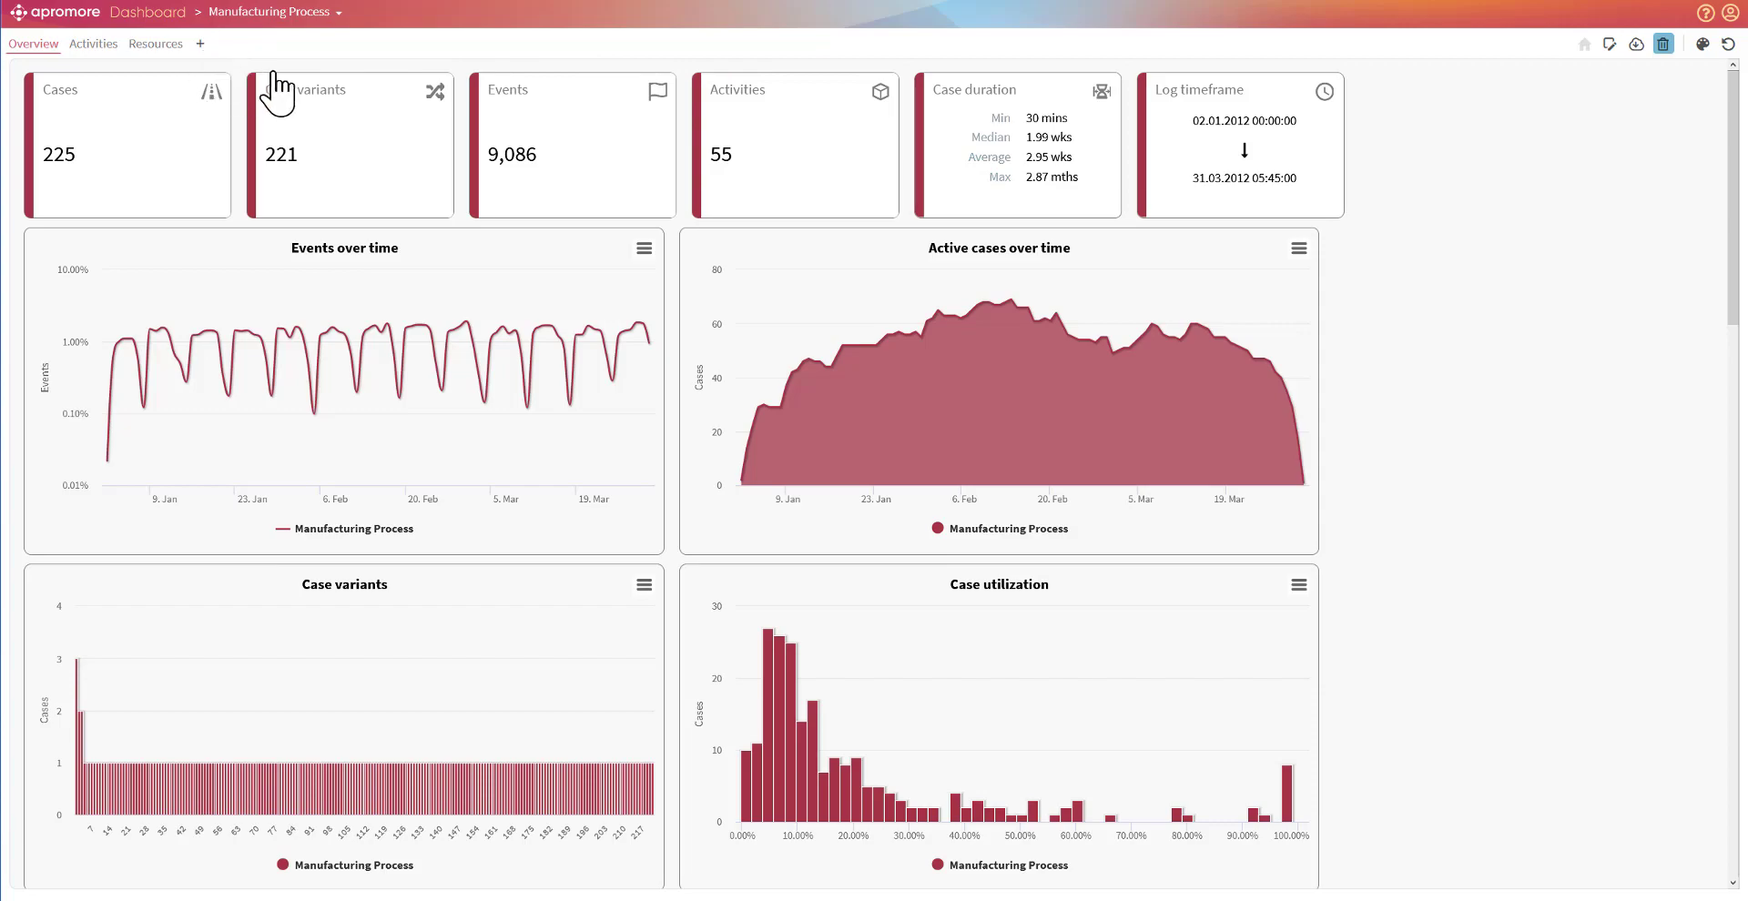
Create a new dashboard view from scratch and add an Events over time chart and a Cases table to it.
left_click(200, 45)
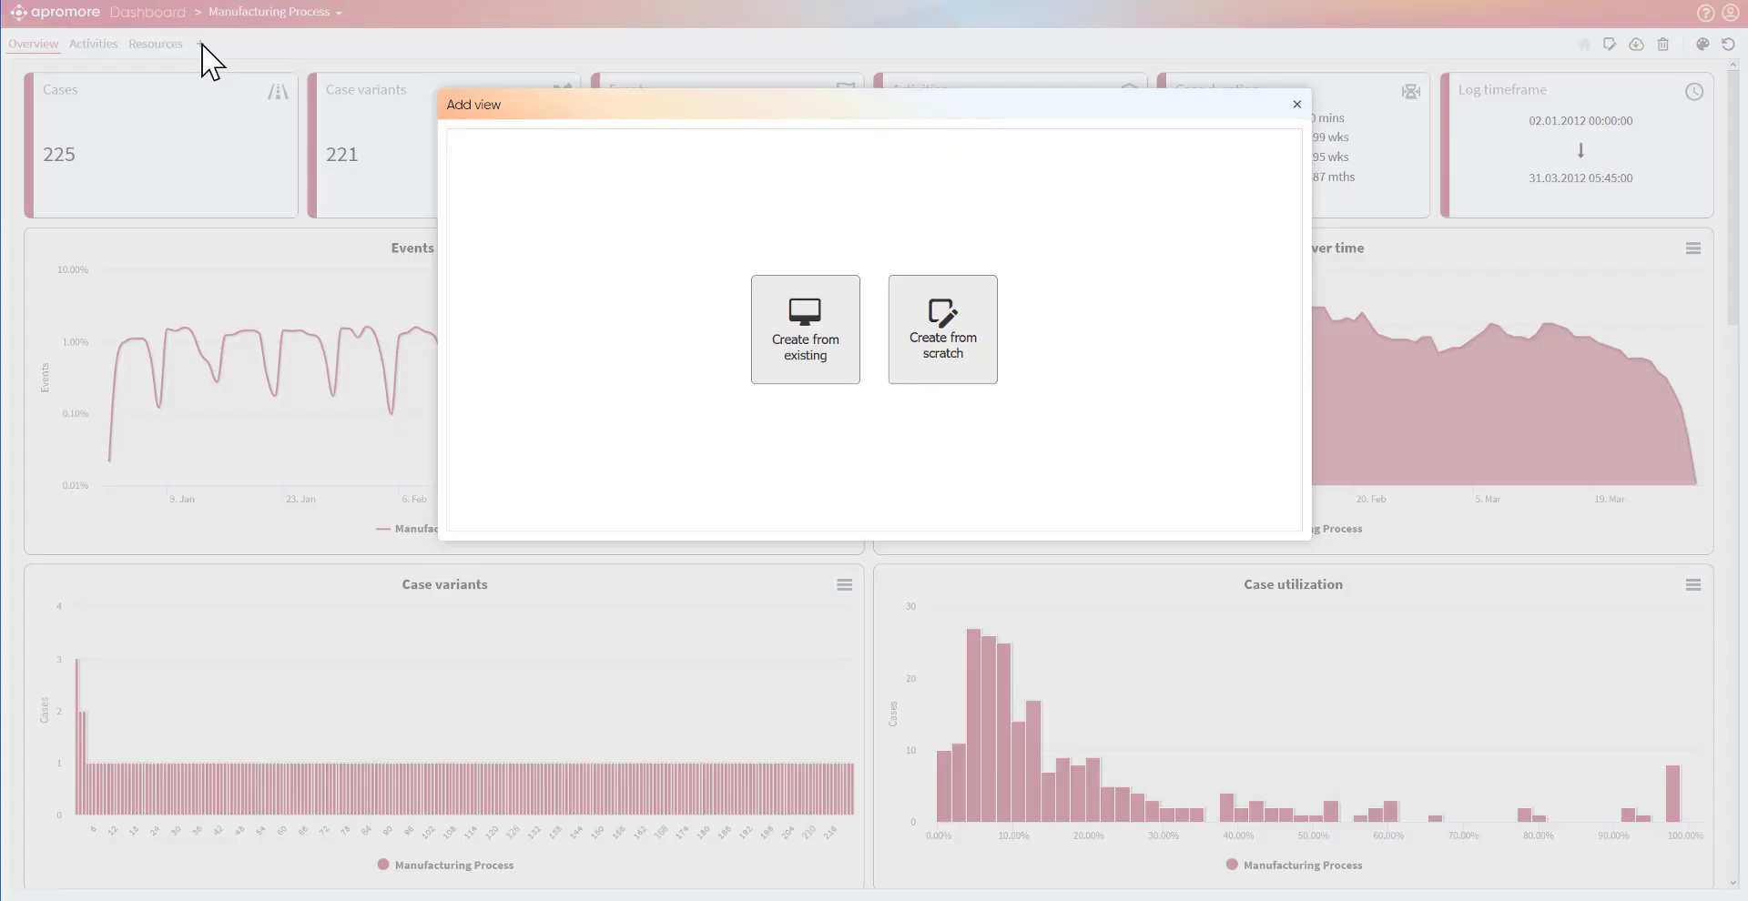
left_click(957, 346)
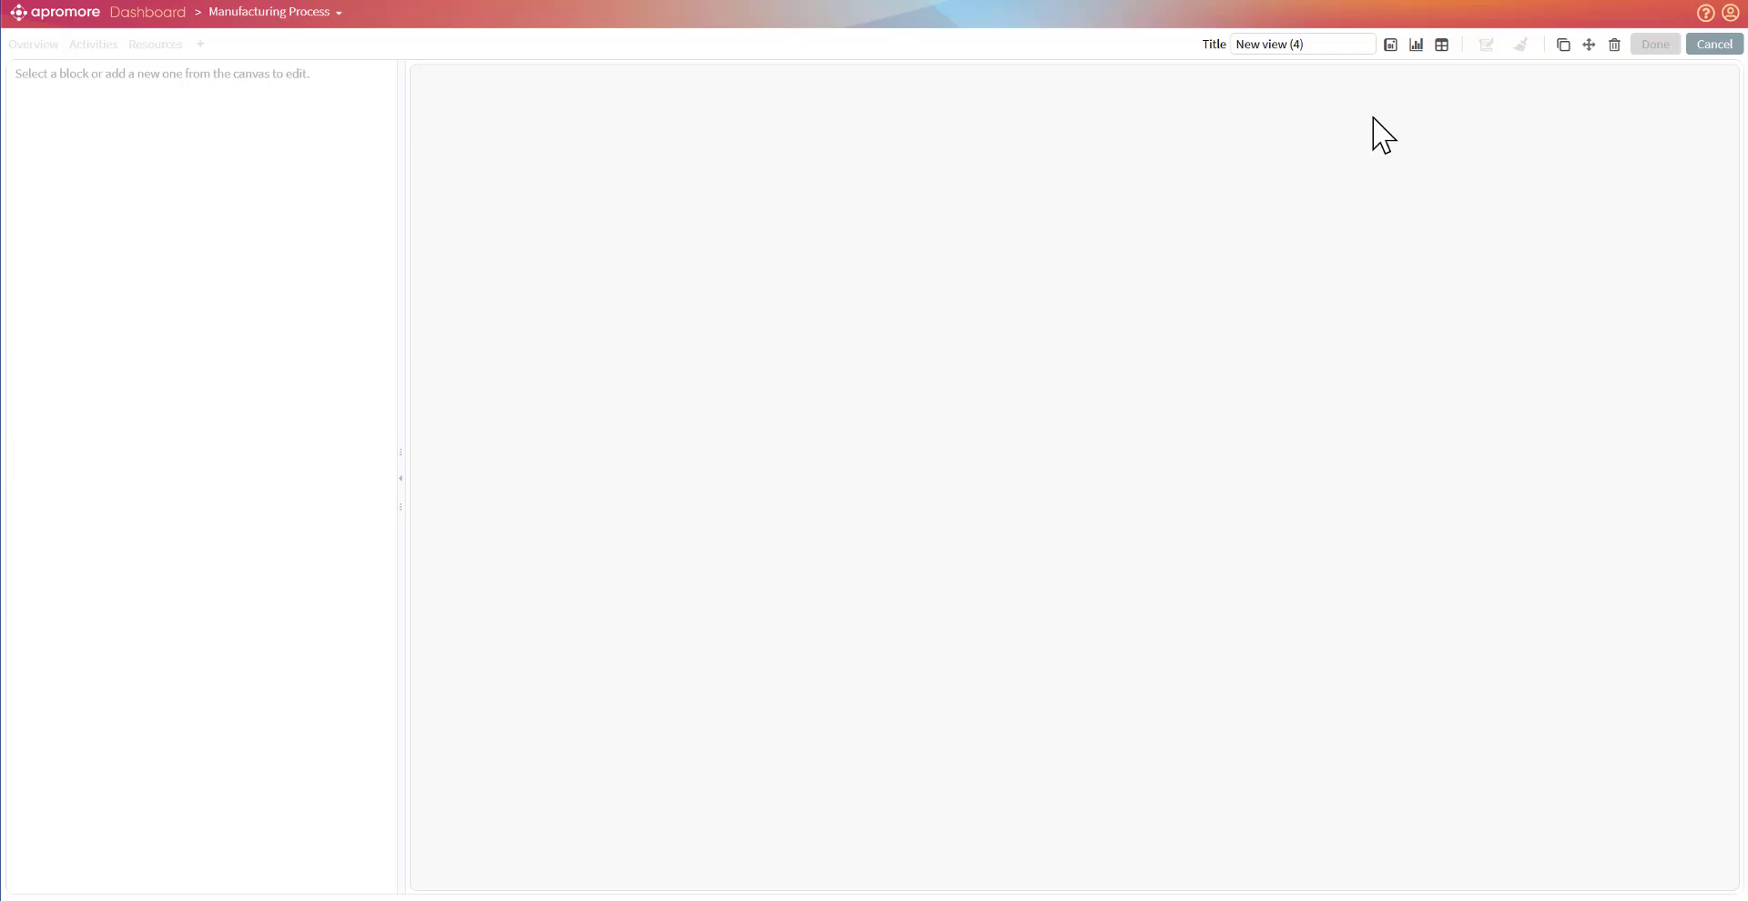
left_click(1416, 47)
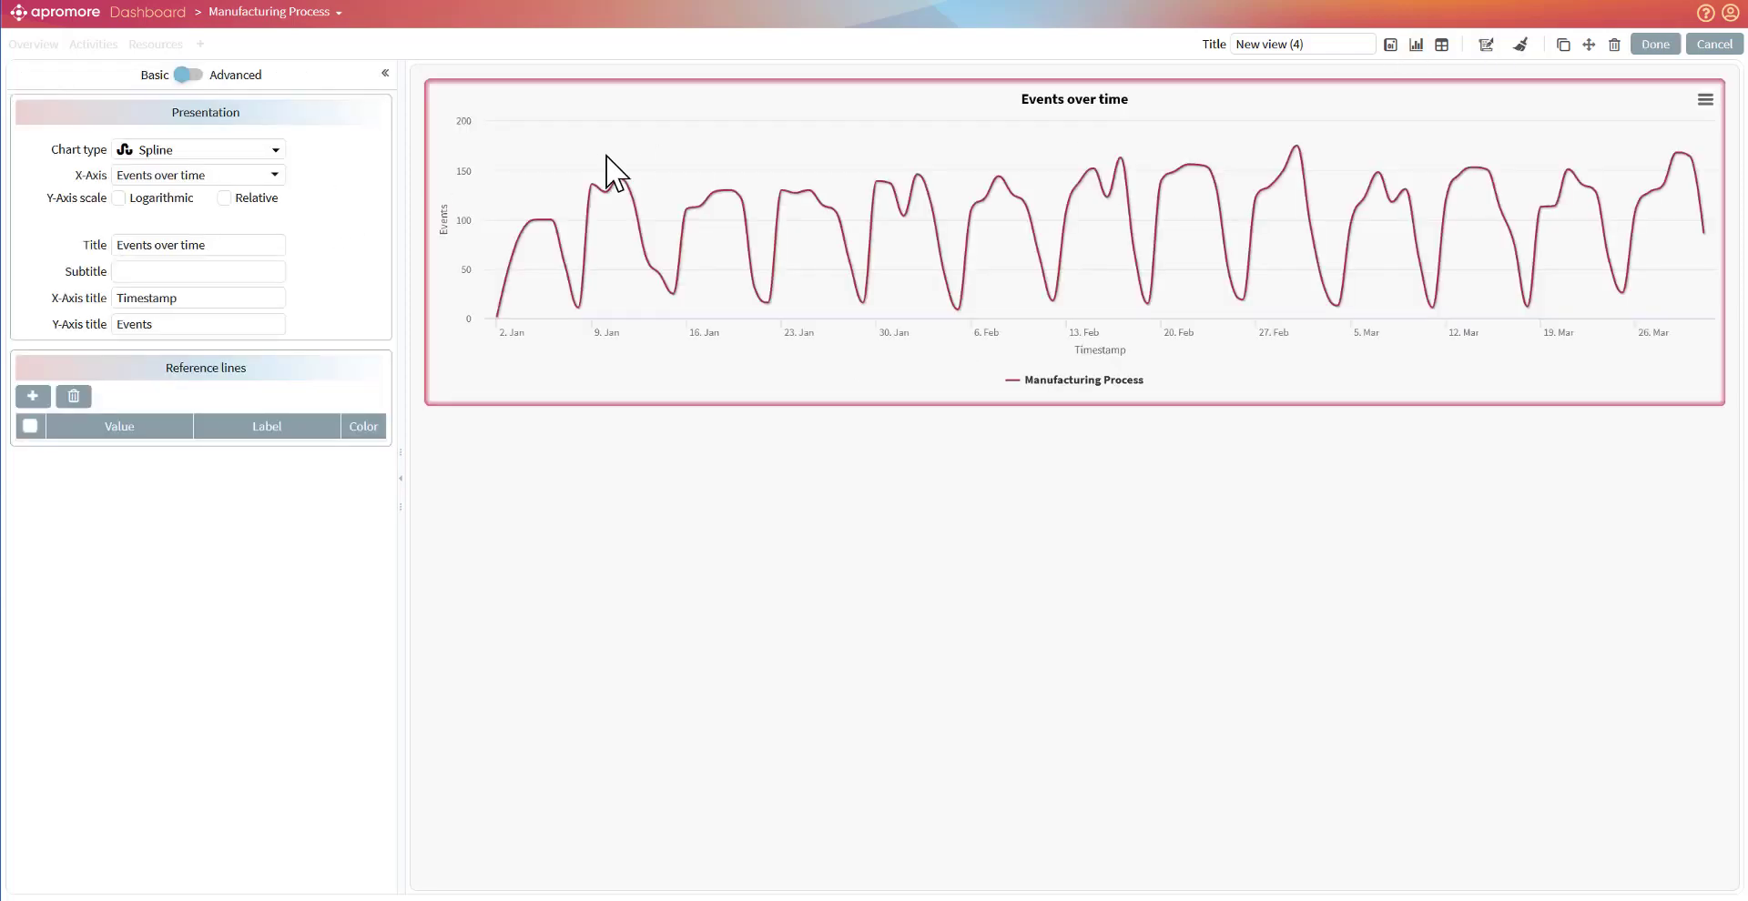
left_click(1442, 46)
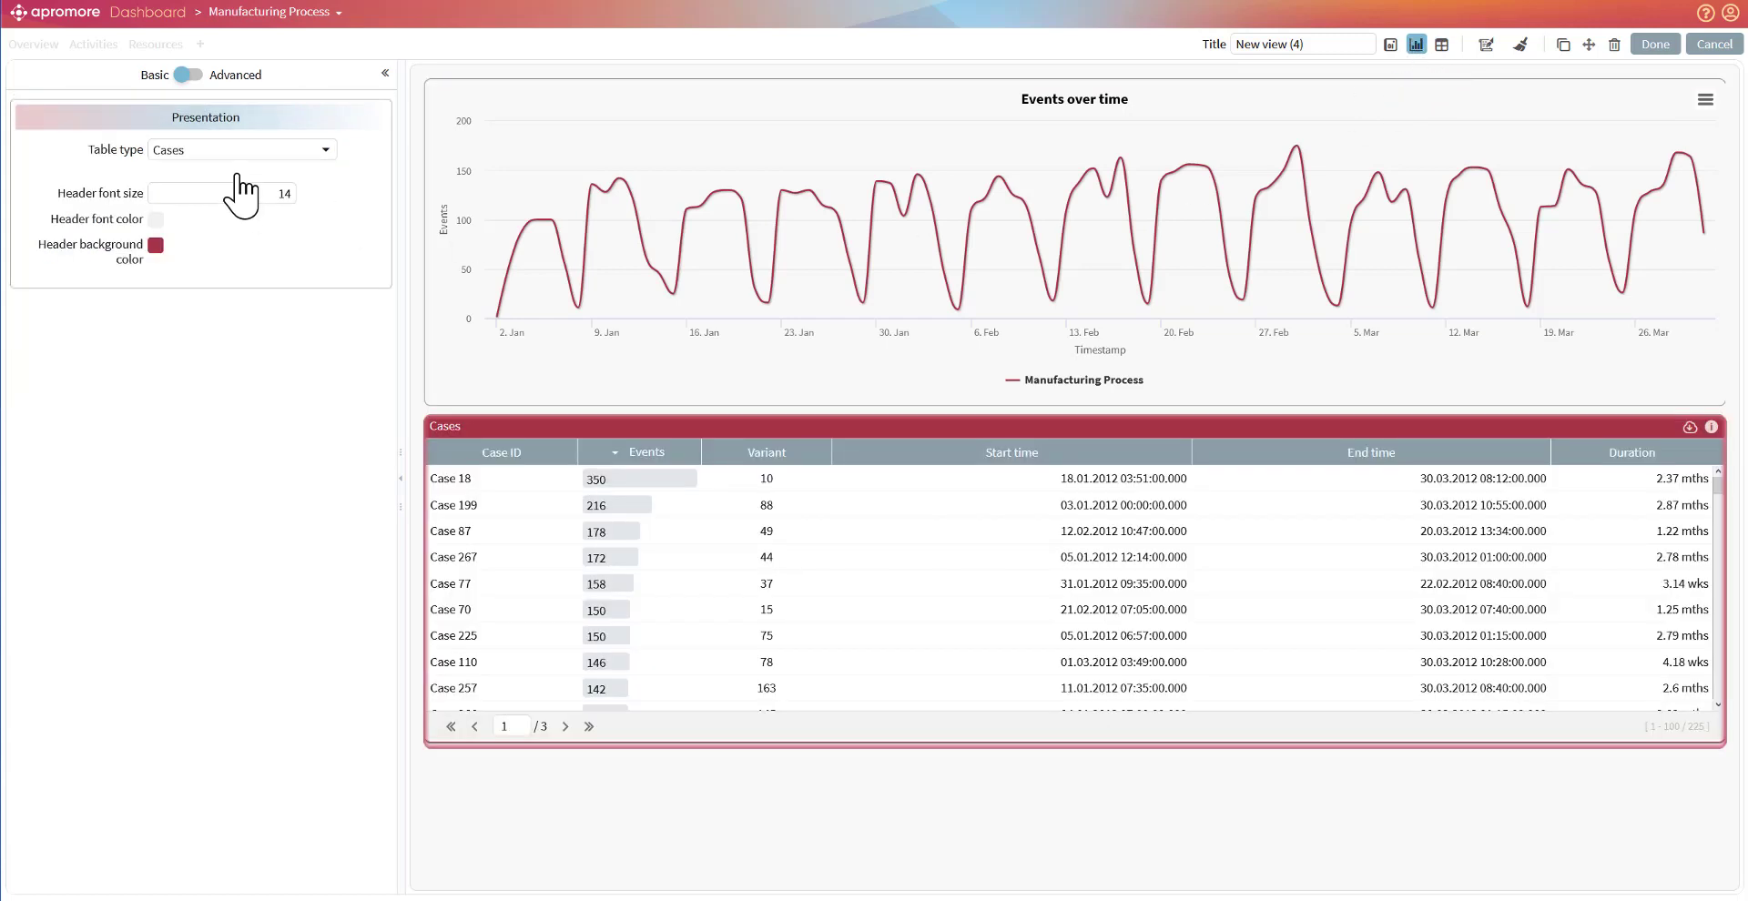
left_click(503, 217)
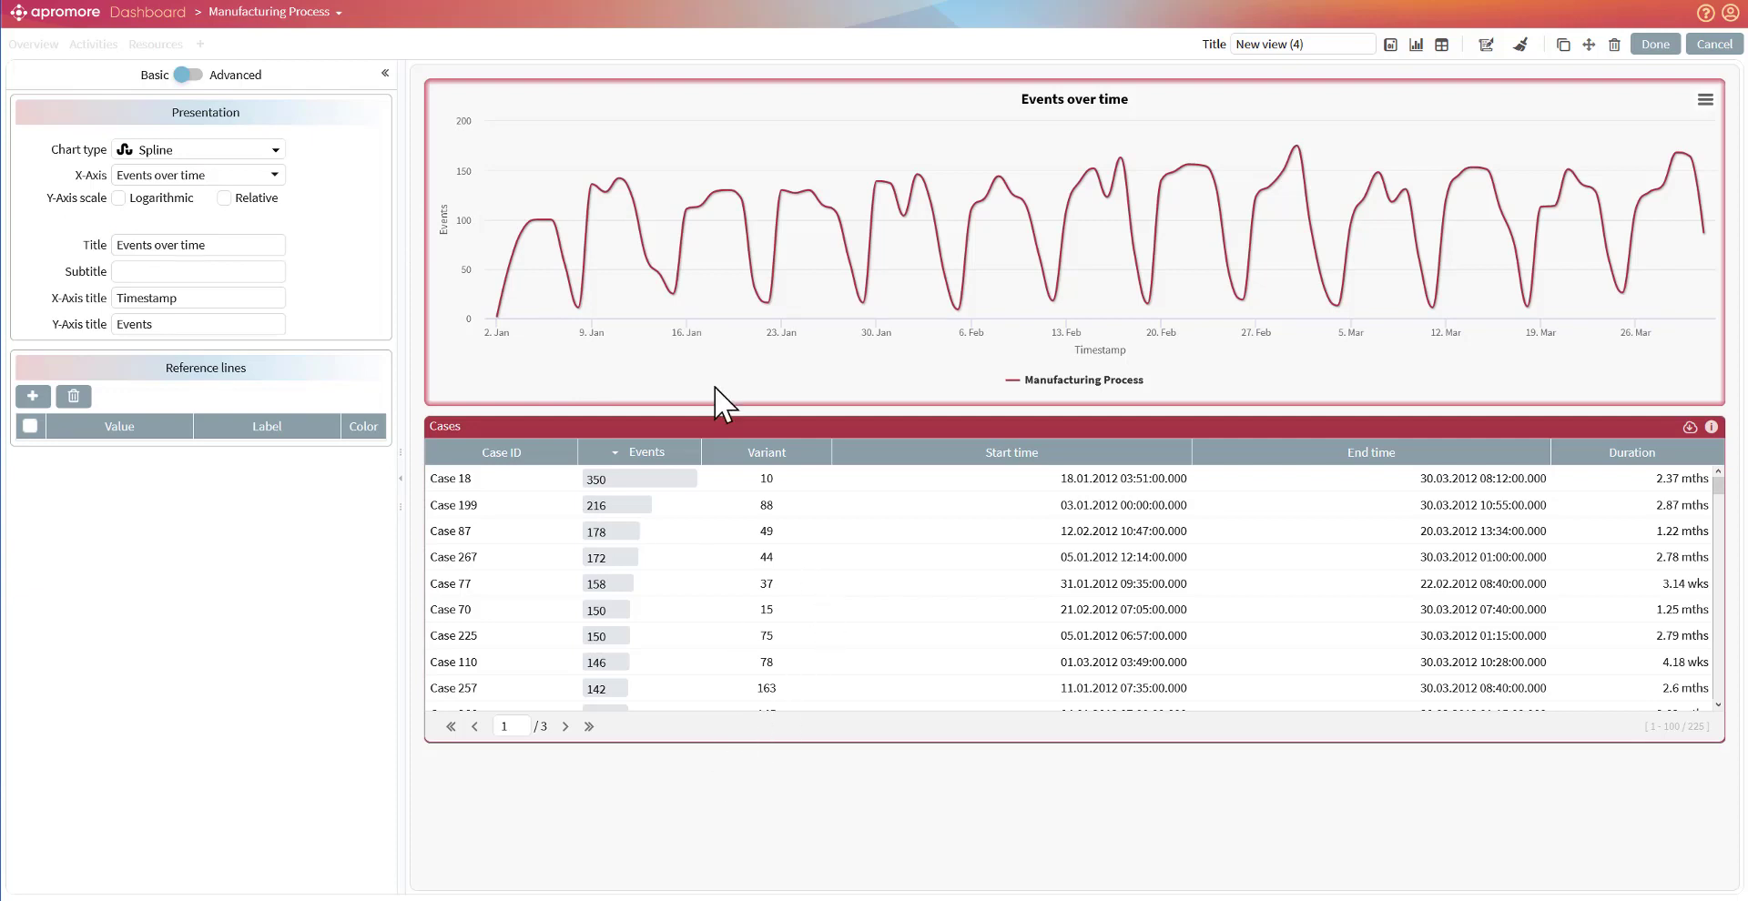
left_click(675, 531)
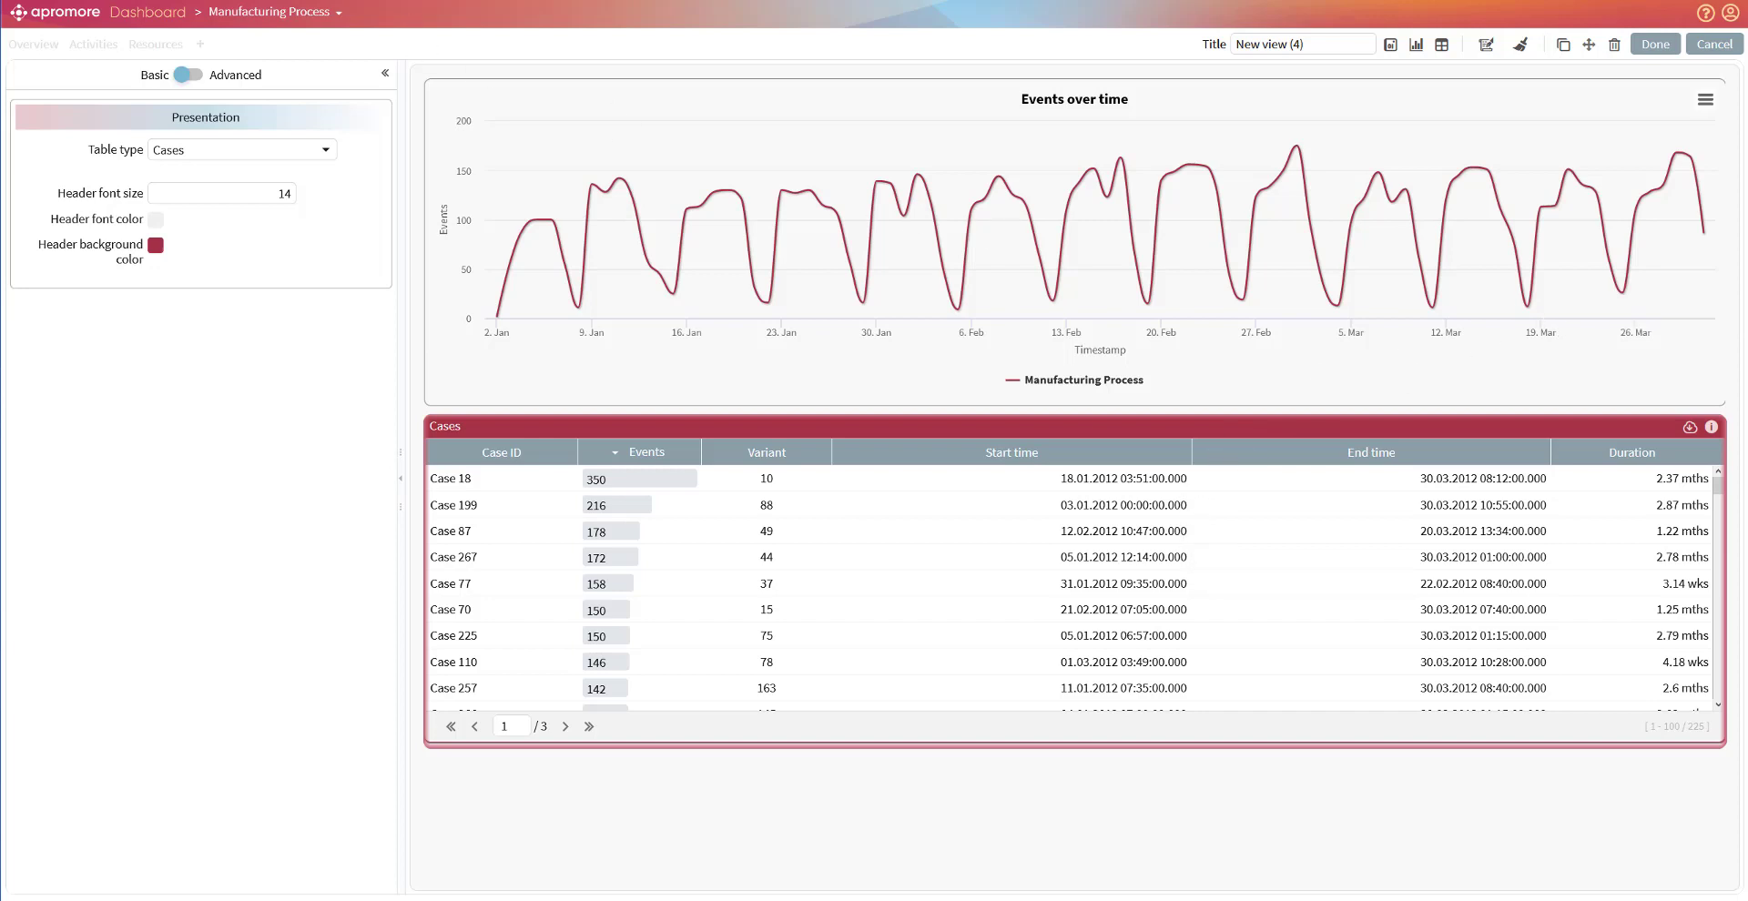
Return to the Apromore Portal and open a joint performance dashboard for the Manufacturing Process Fast and Manufacturing Process Slow logs.
key("ctrl+shift+Tab")
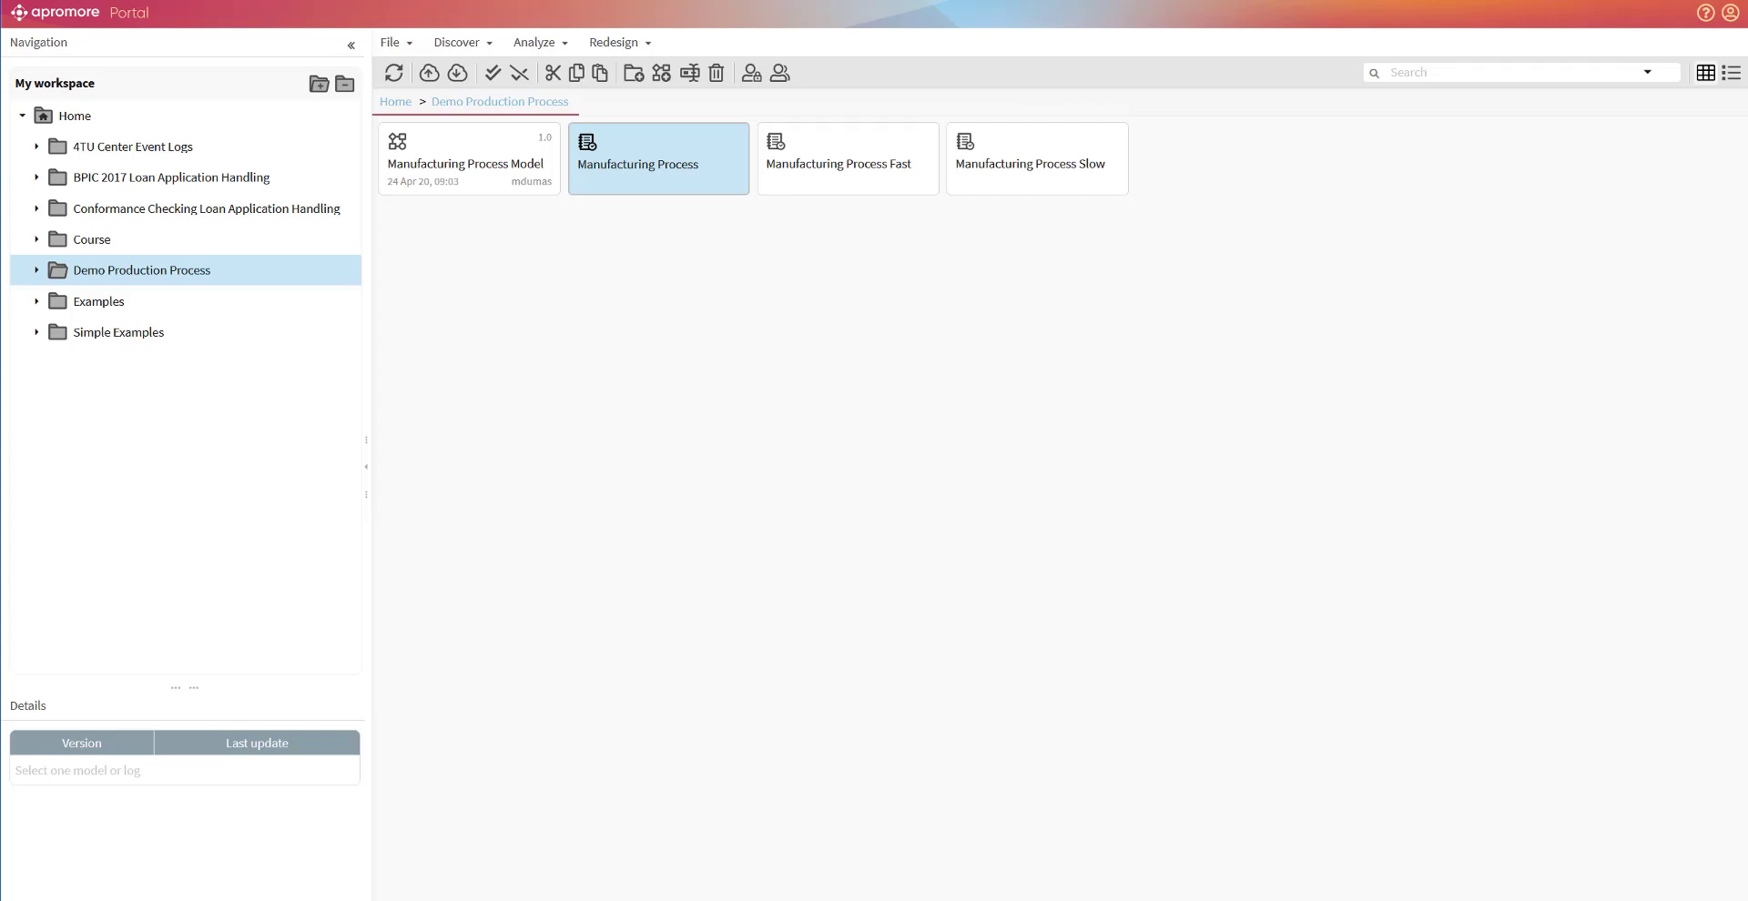
left_click(808, 175)
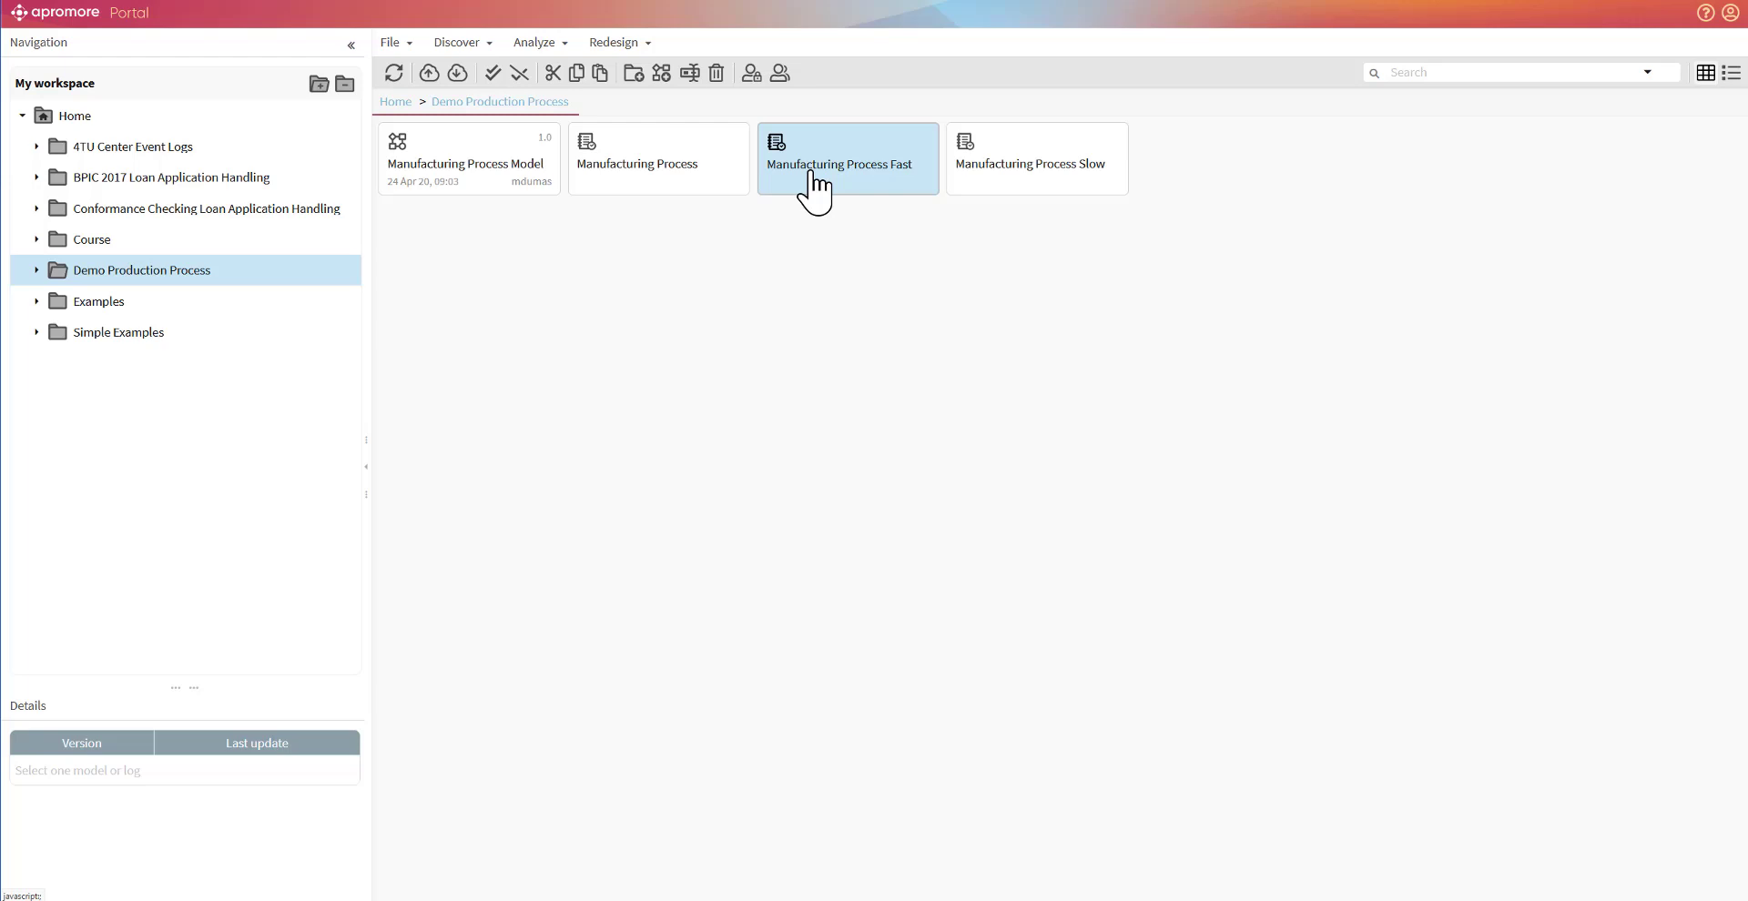
left_click(1014, 169, "ctrl")
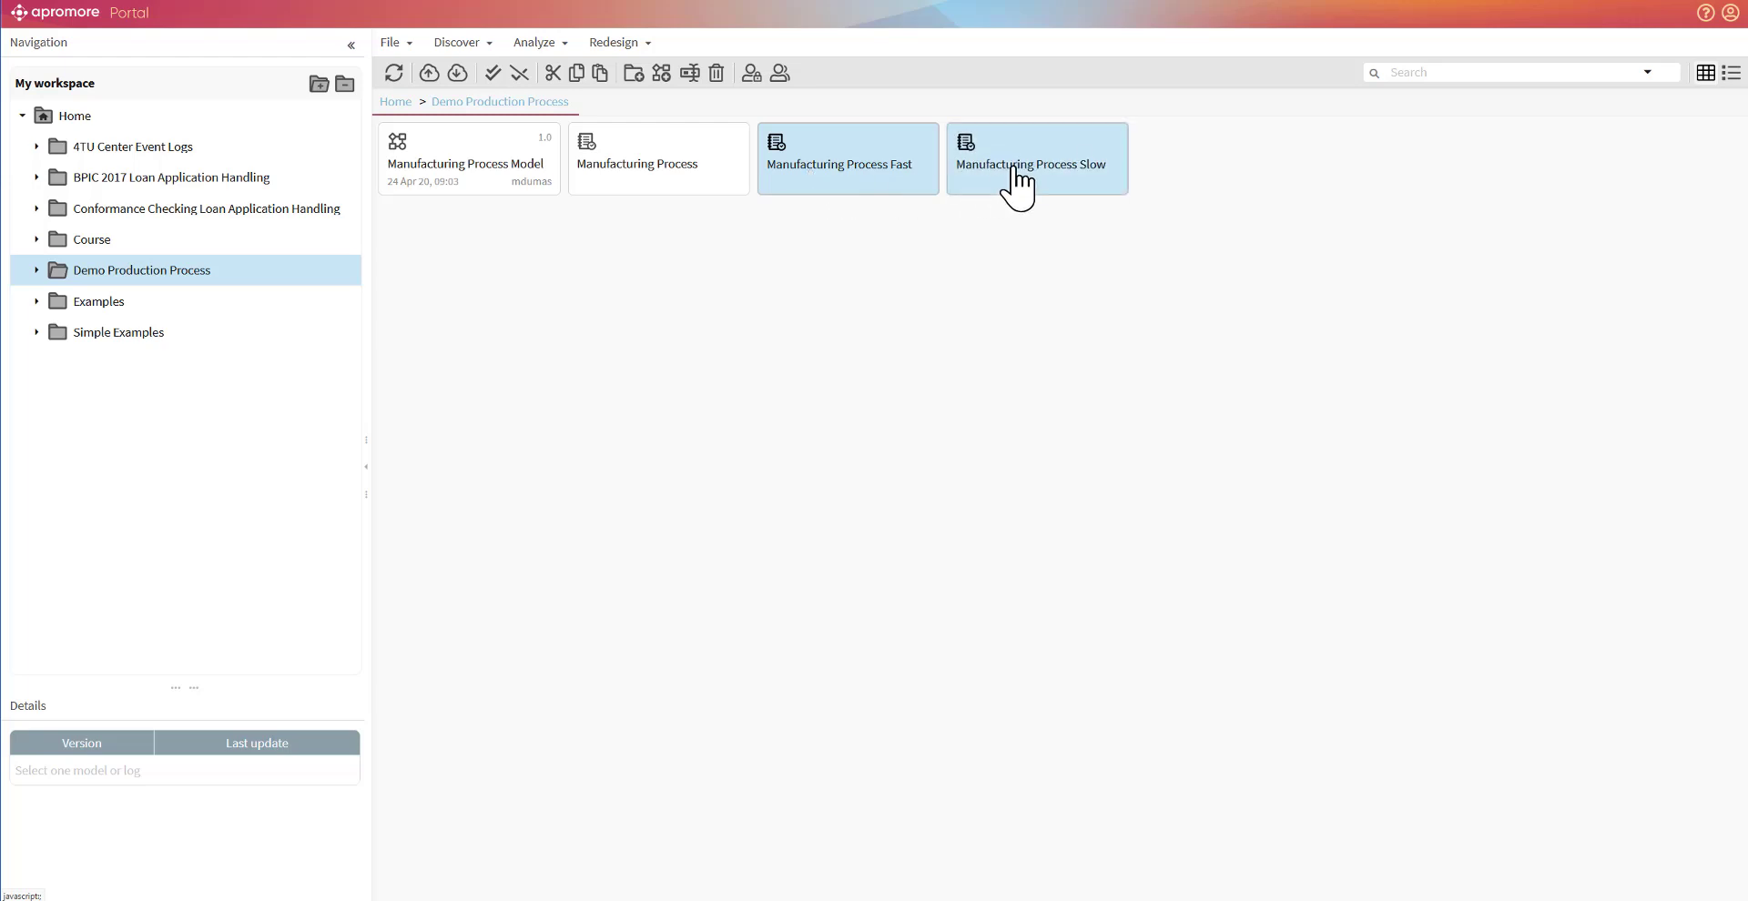
left_click(531, 42)
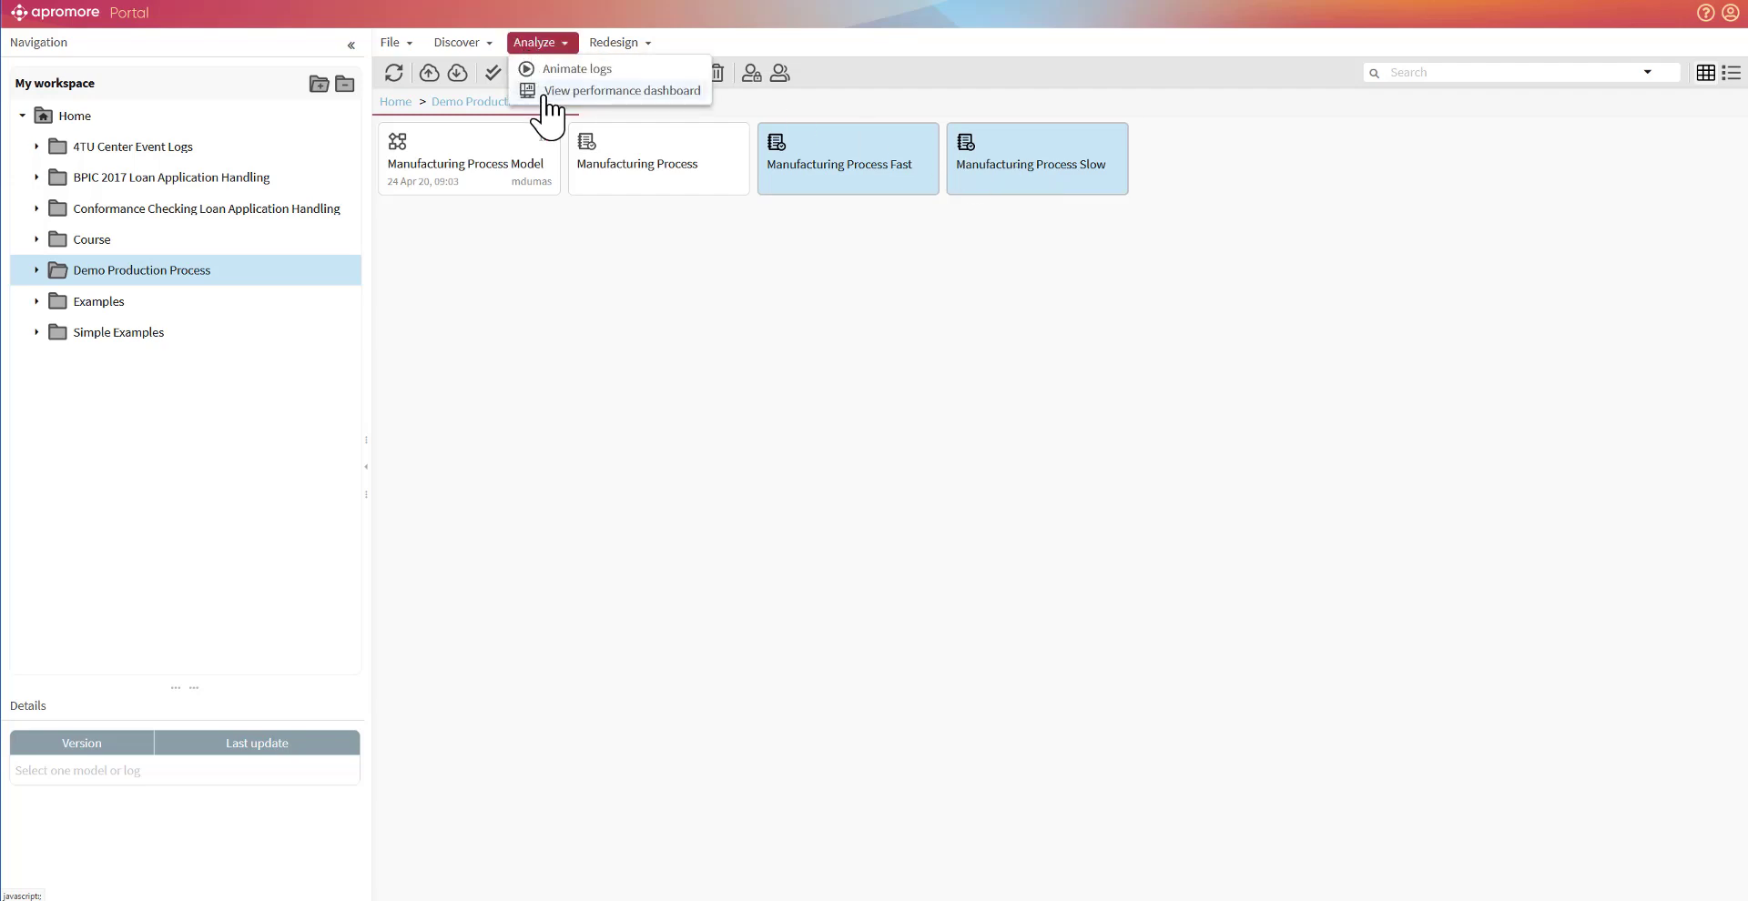
left_click(545, 91)
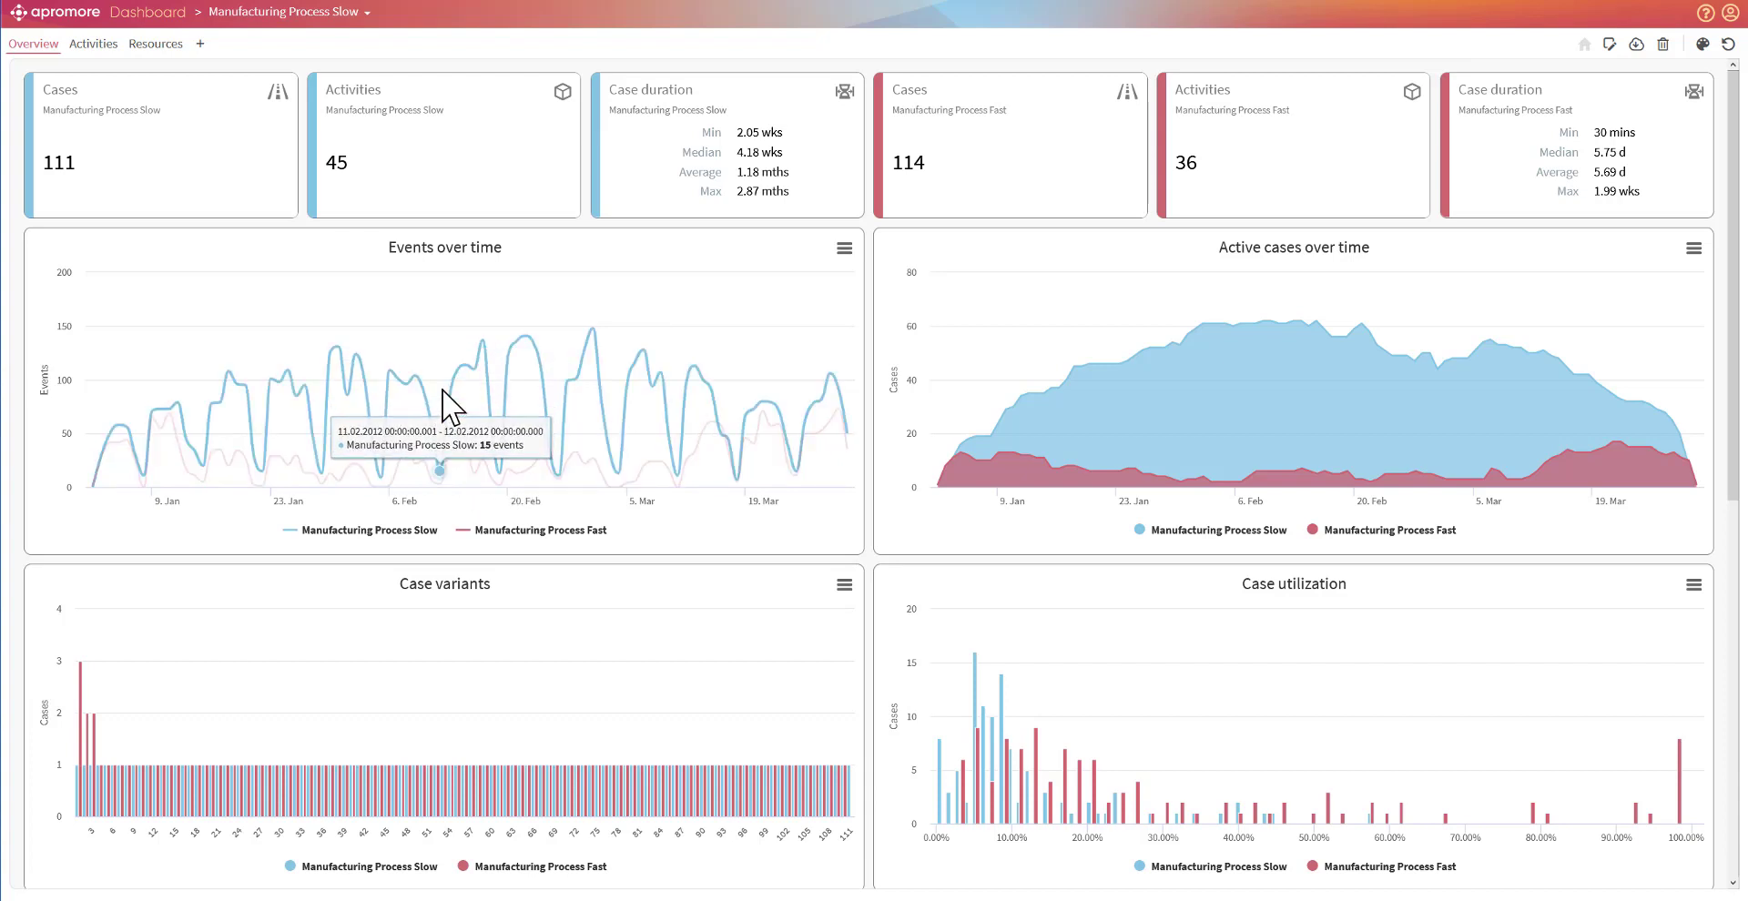
Switch the Events over time chart to a relative scale and review the case charts and tables further down the Overview.
left_click(844, 249)
left_click(824, 291)
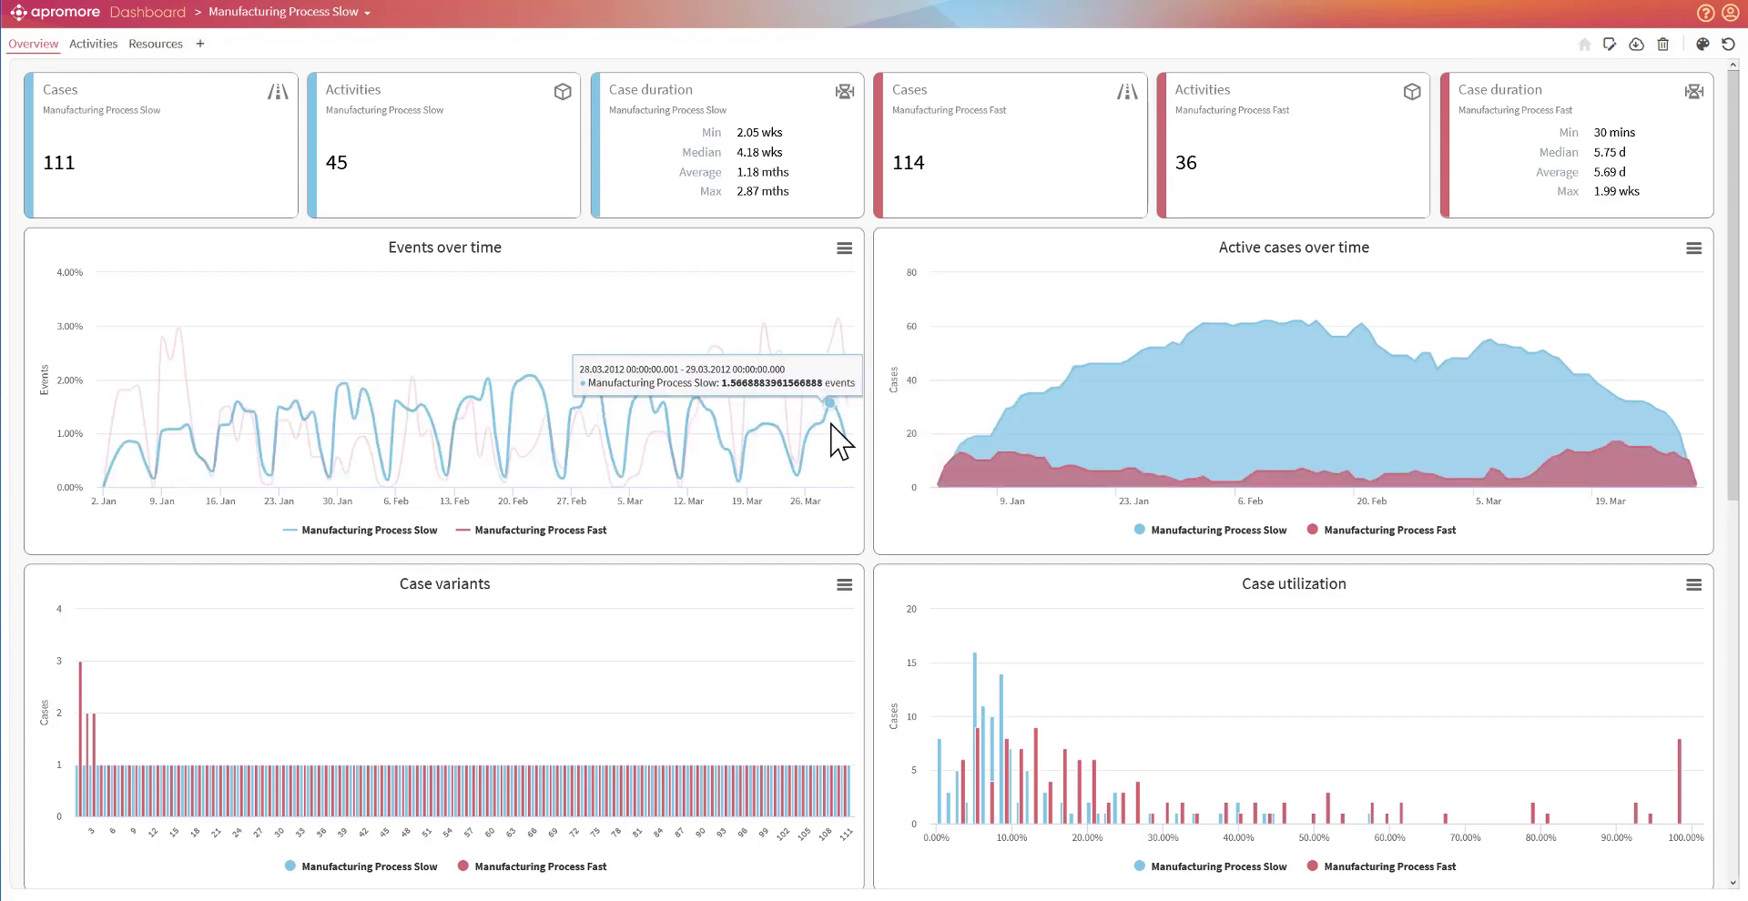
scroll(830, 432, "down", 1)
scroll(831, 427, "down", 5)
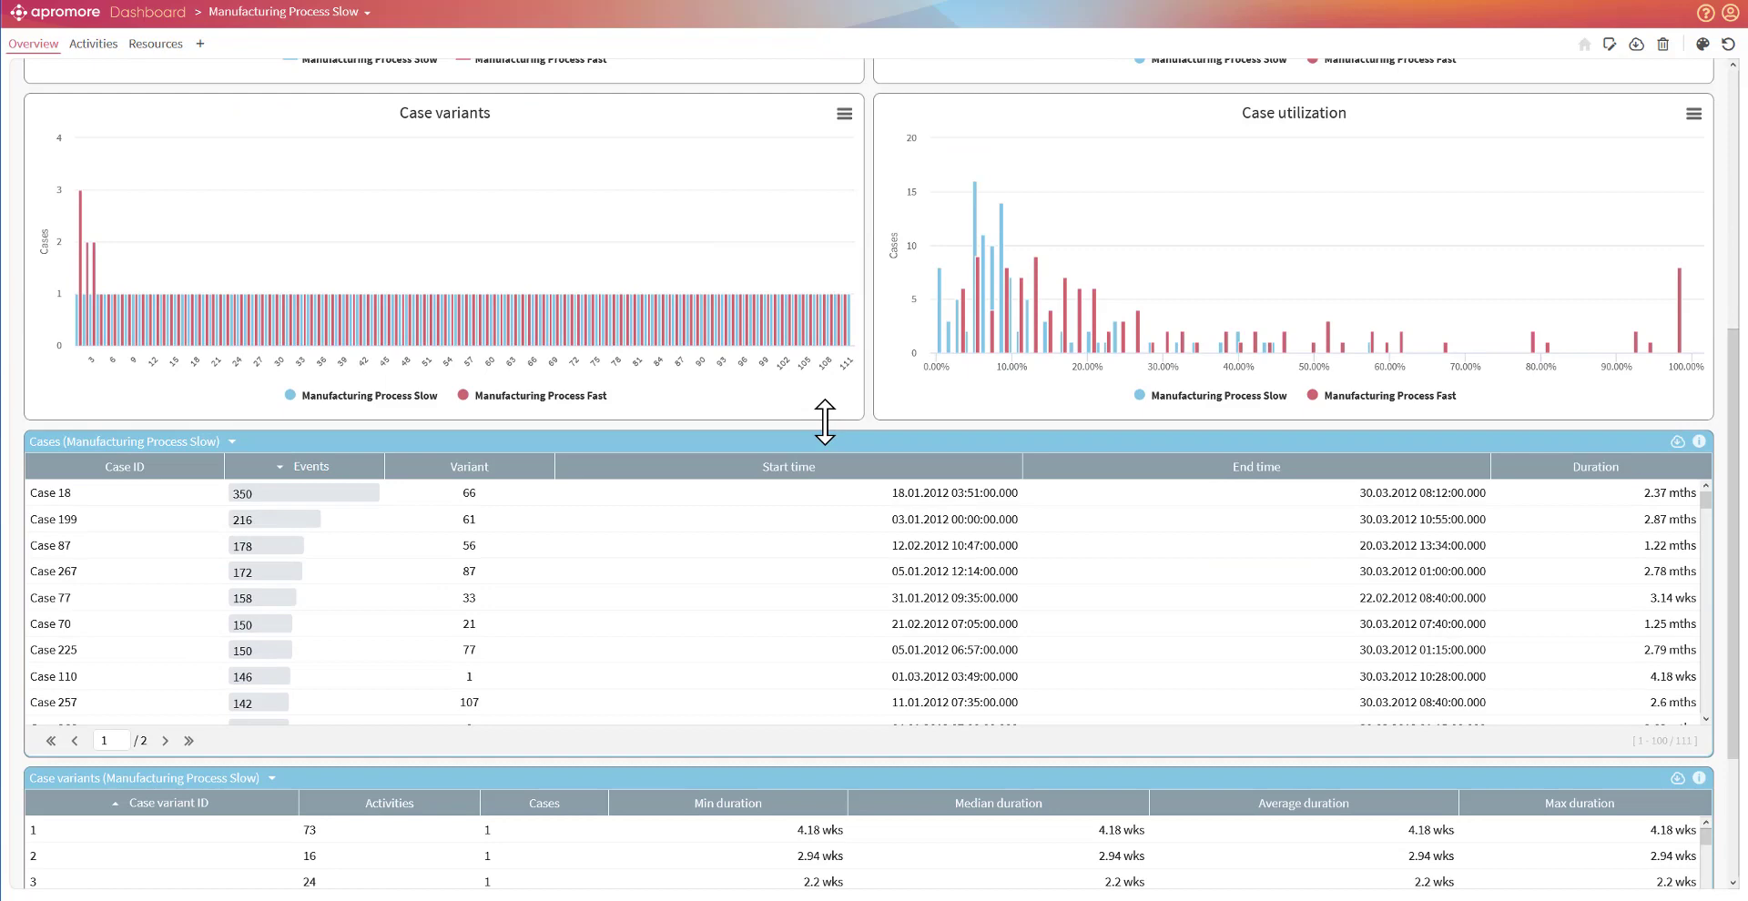
scroll(824, 422, "down", 3)
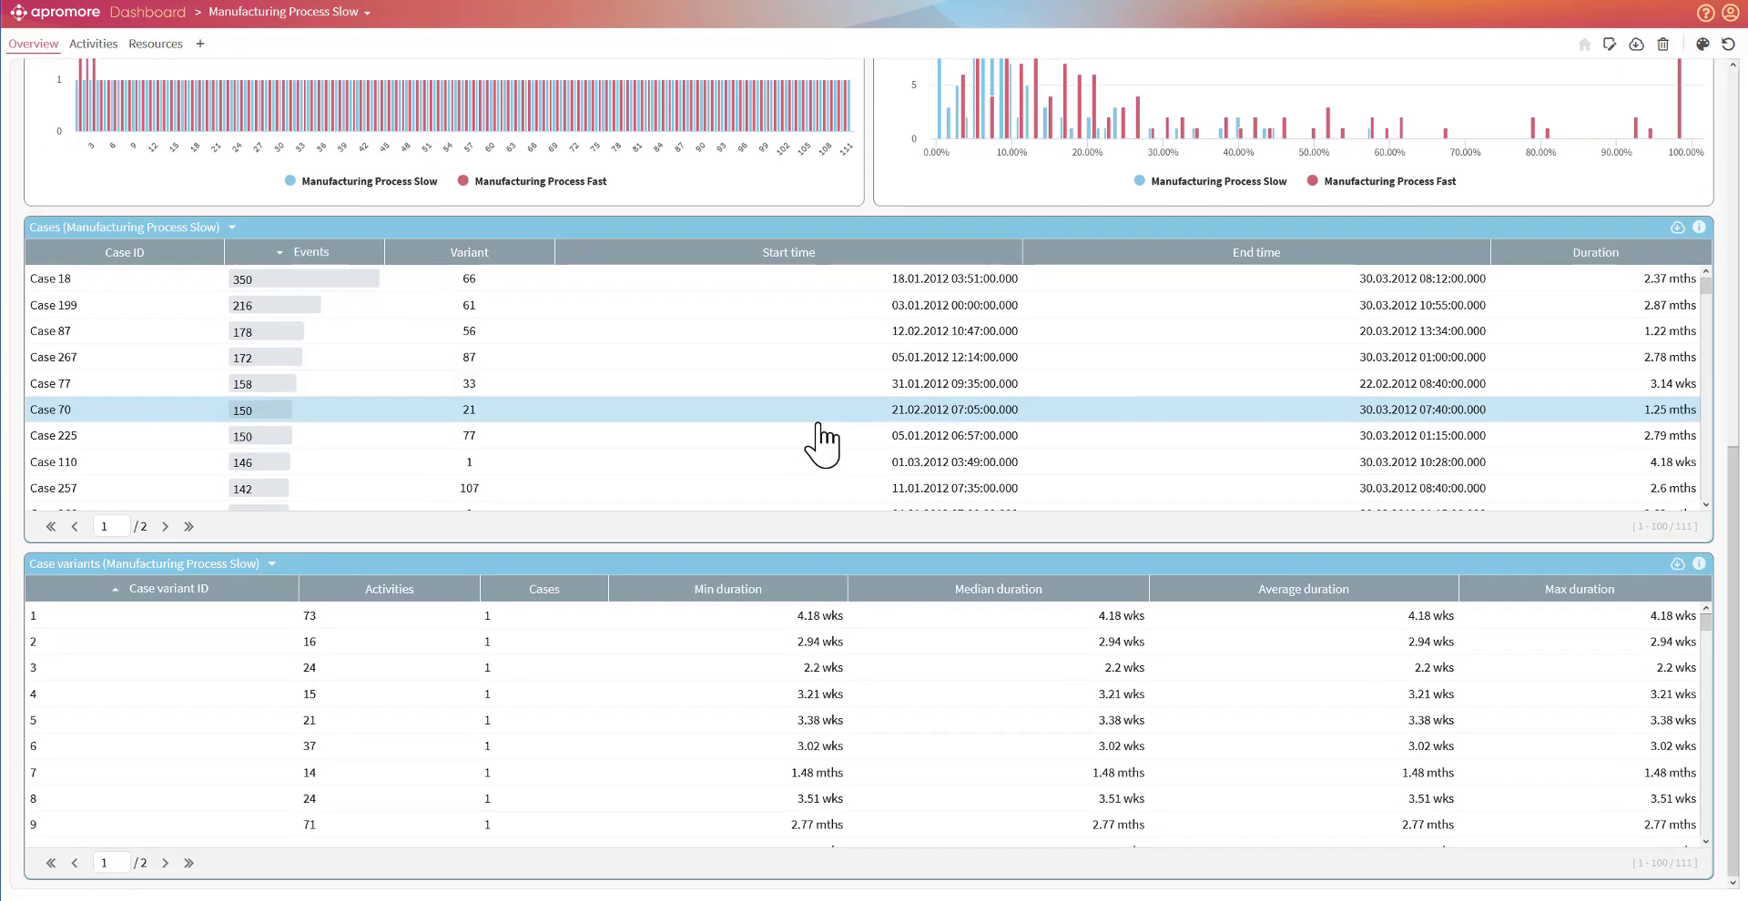
scroll(828, 437, "down", 3)
scroll(468, 419, "up", 3)
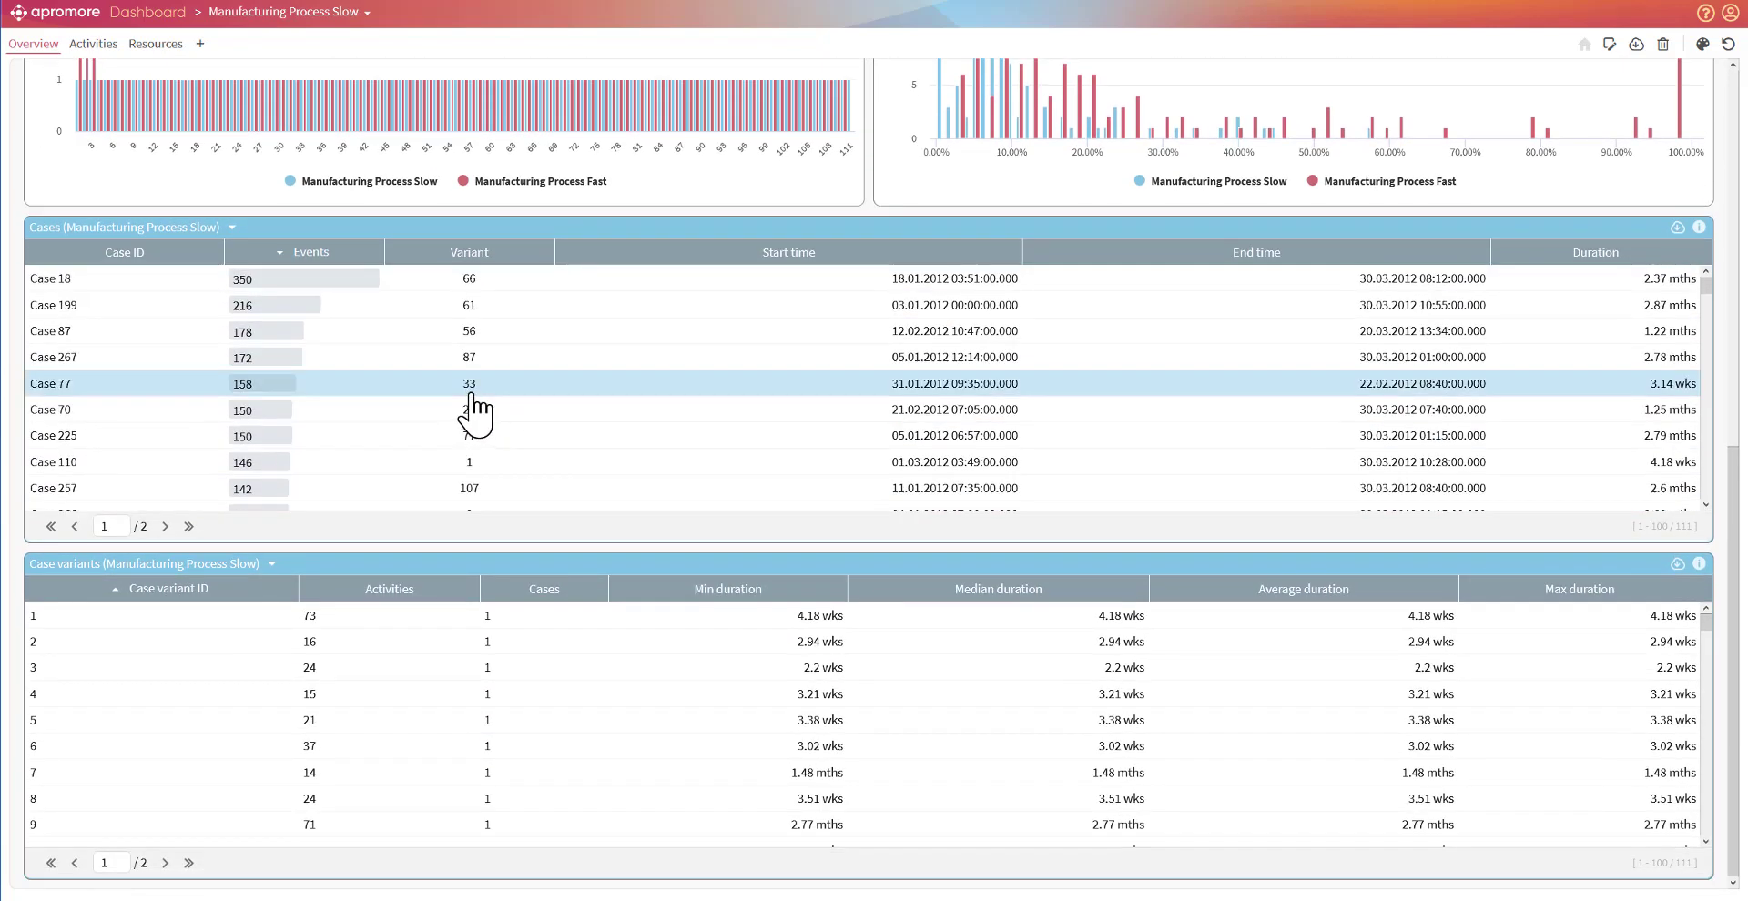
Compare the frequency and duration charts of the slow and fast logs in the Activities dashboard.
left_click(94, 46)
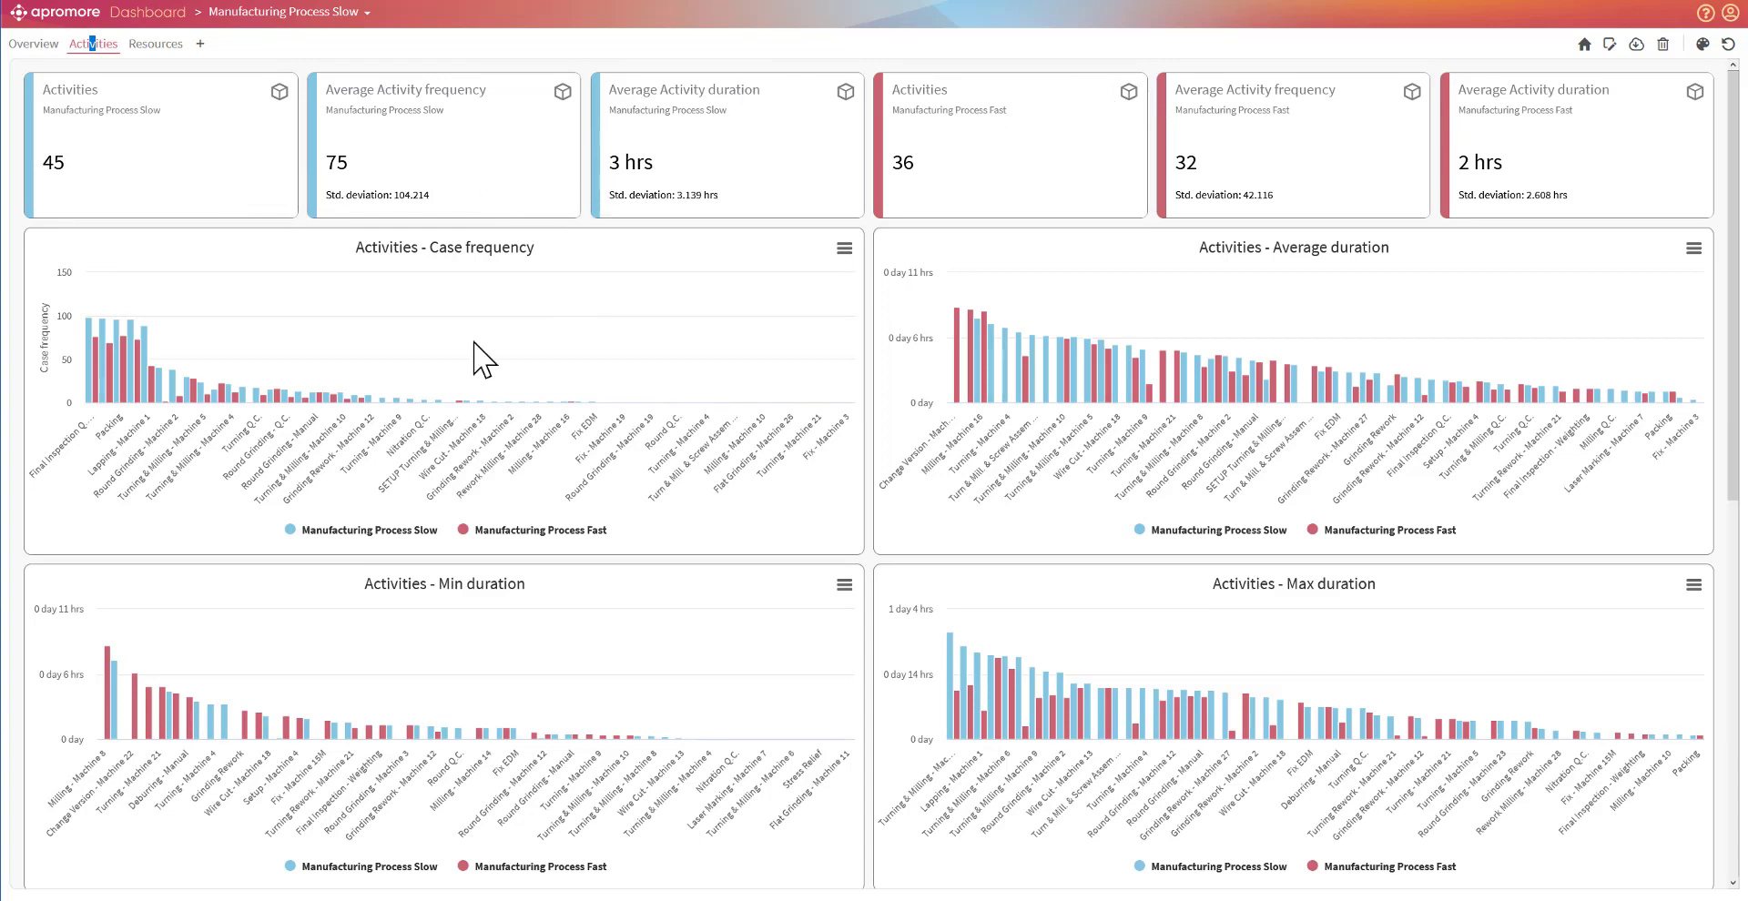
scroll(329, 369, "down", 1)
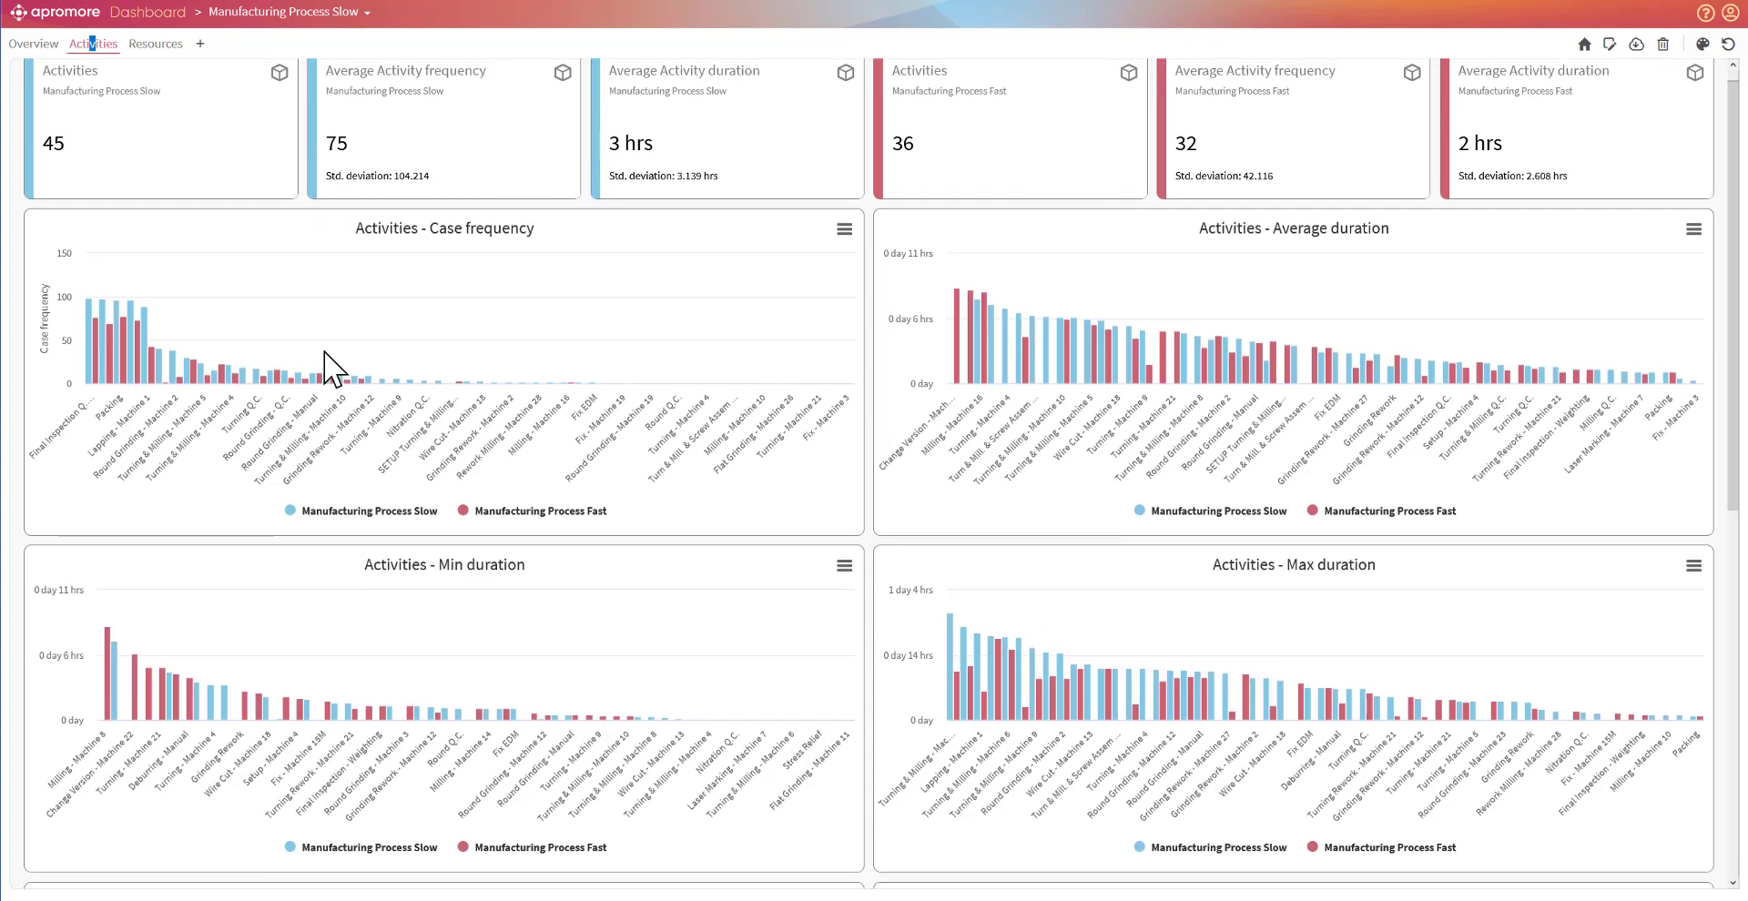
scroll(329, 369, "down", 3)
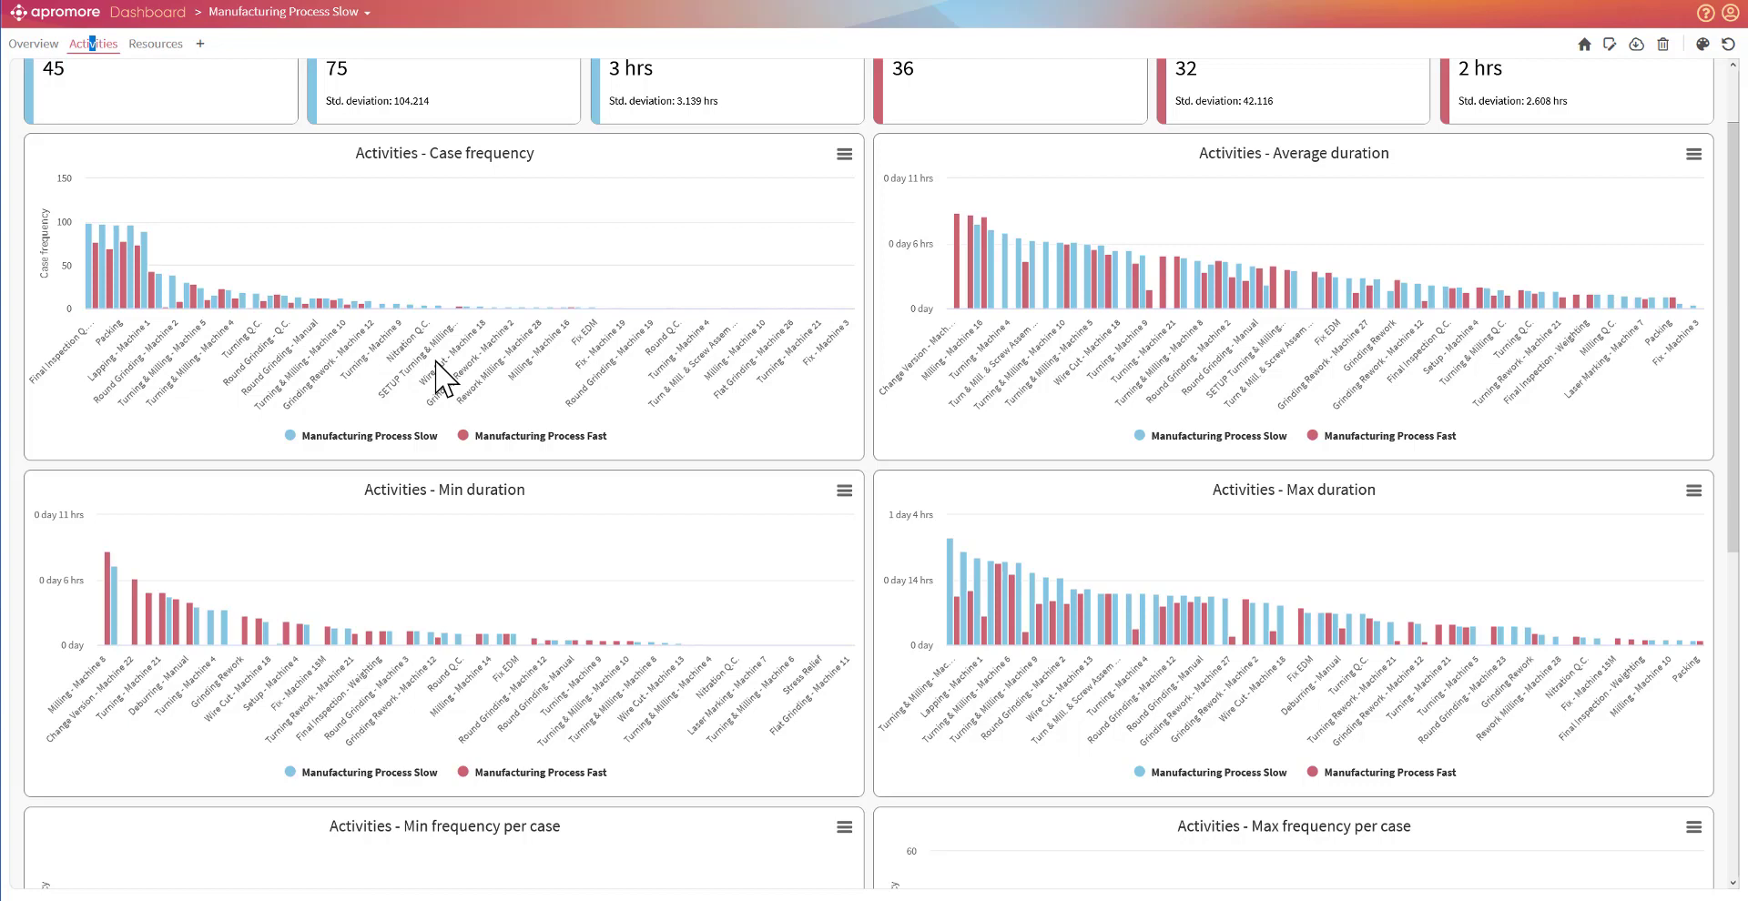
scroll(499, 333, "down", 1)
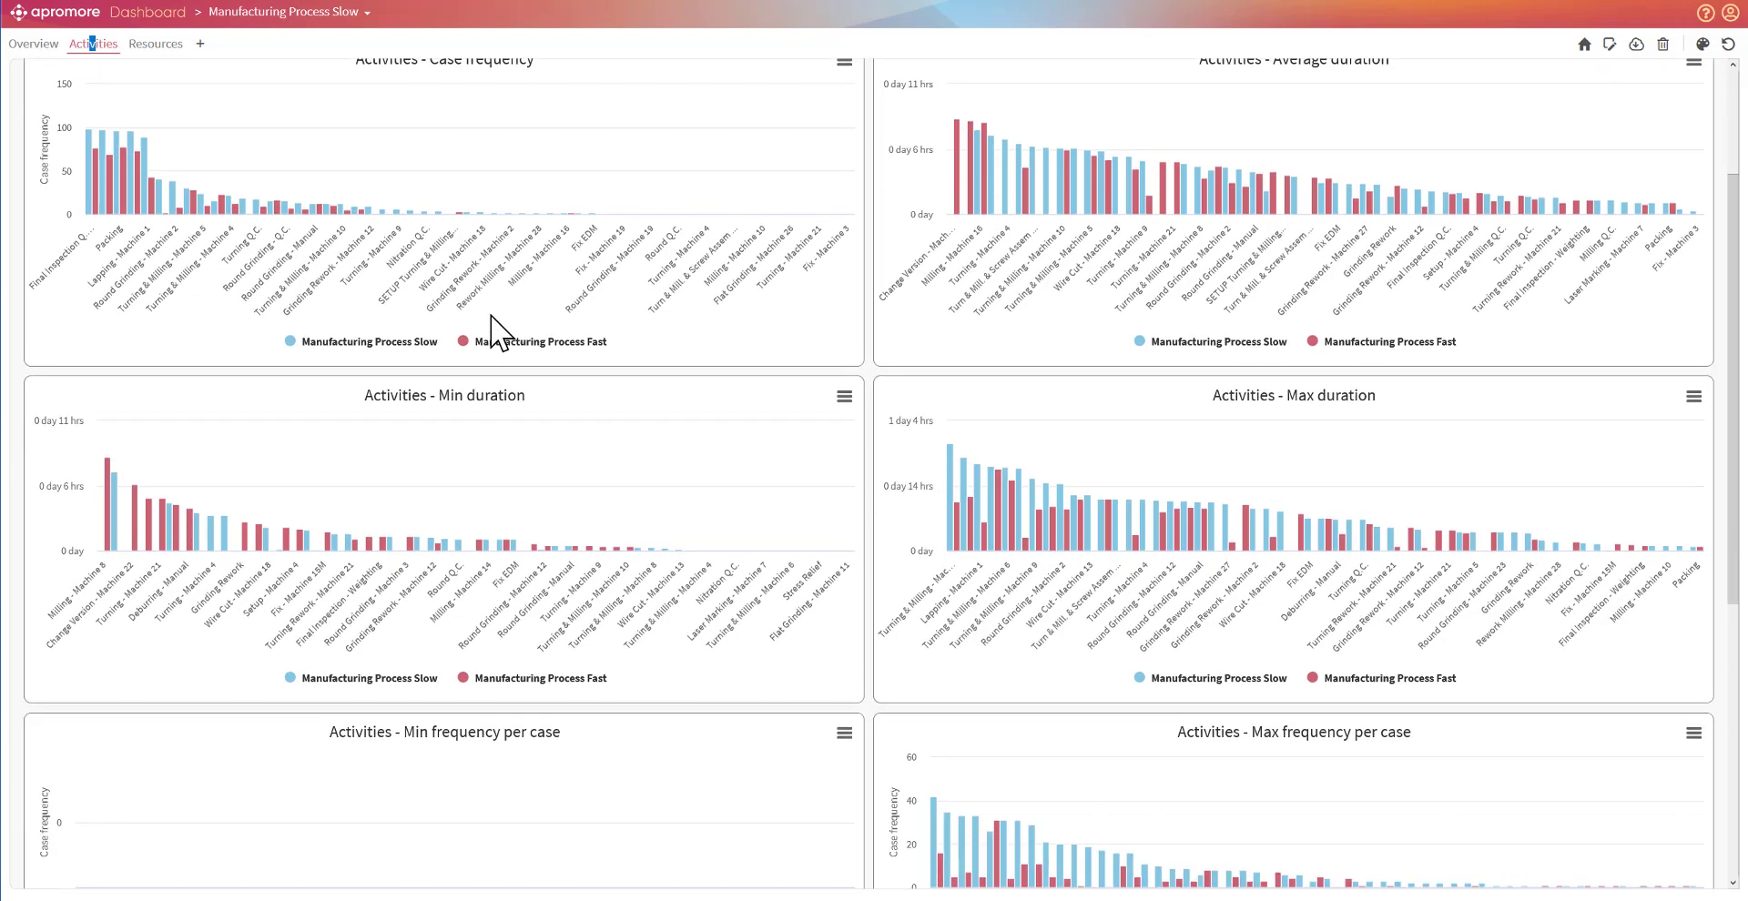
scroll(510, 328, "up", 3)
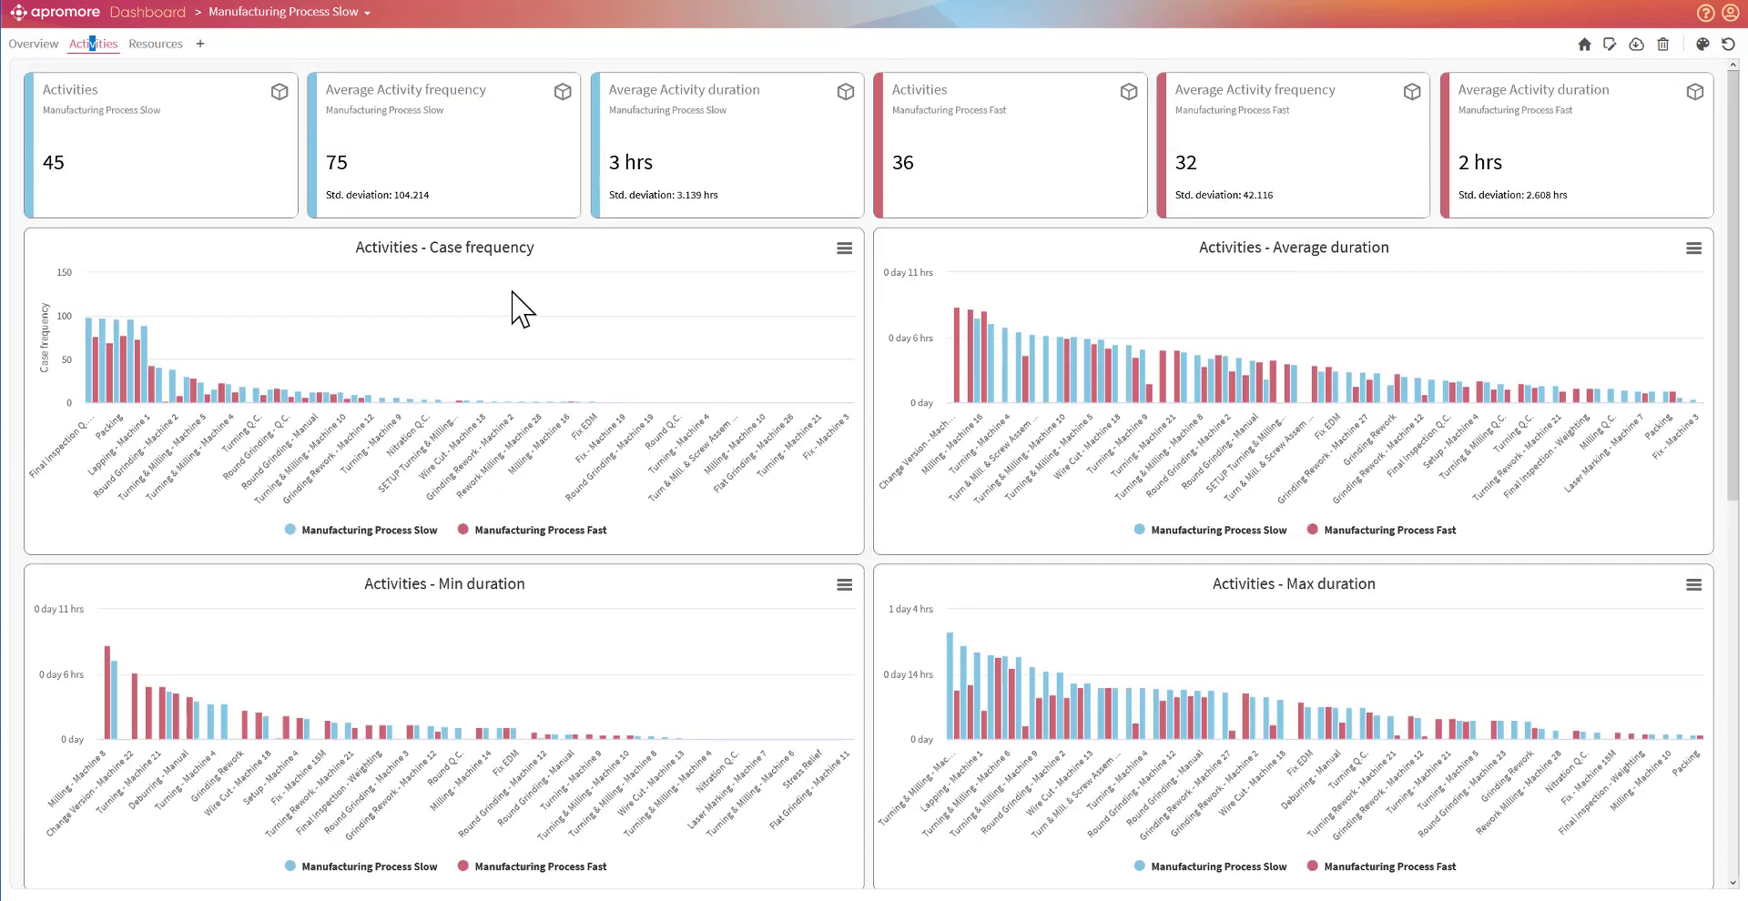